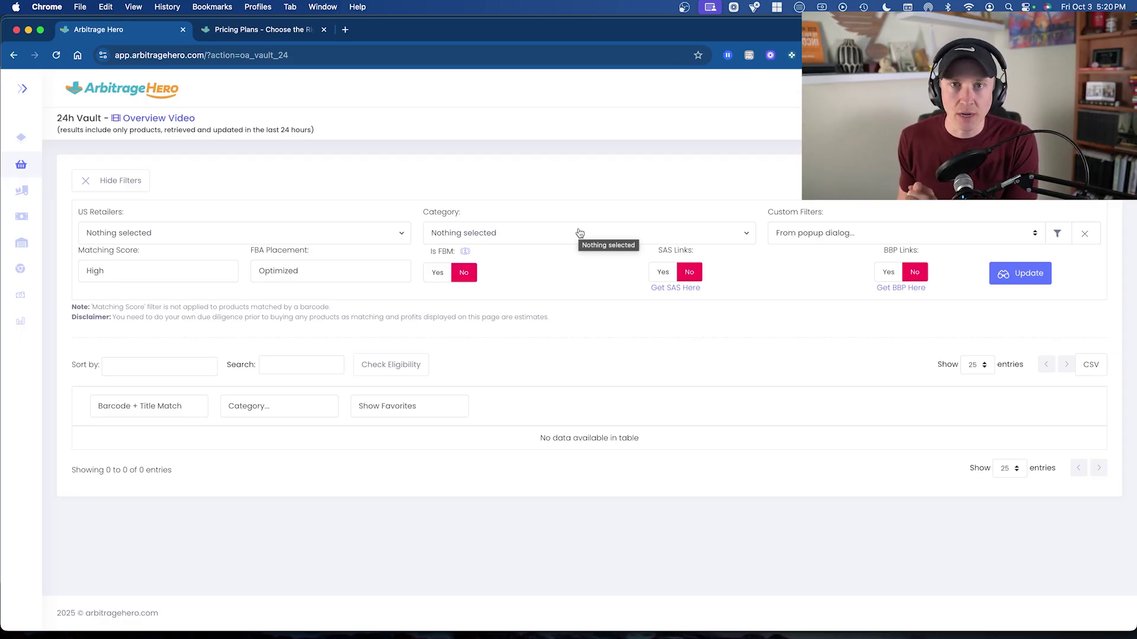
# Step: View the Arbitrage Hero pricing plans page and return to the Arbitrage Hero app
pyautogui.moveTo(21, 165)
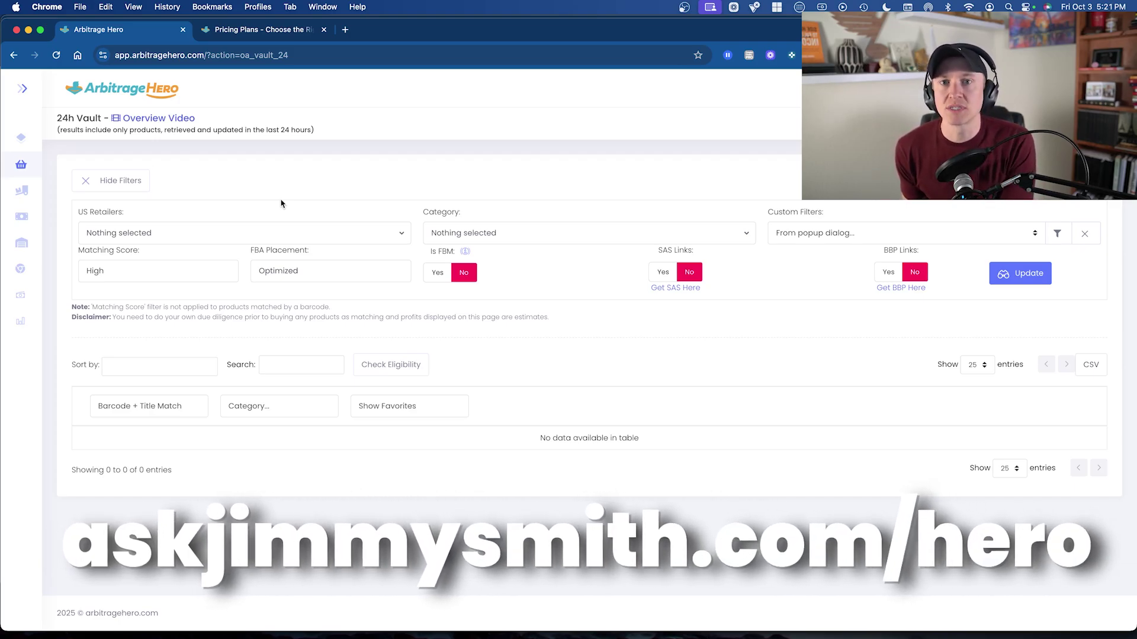
pyautogui.click(282, 32)
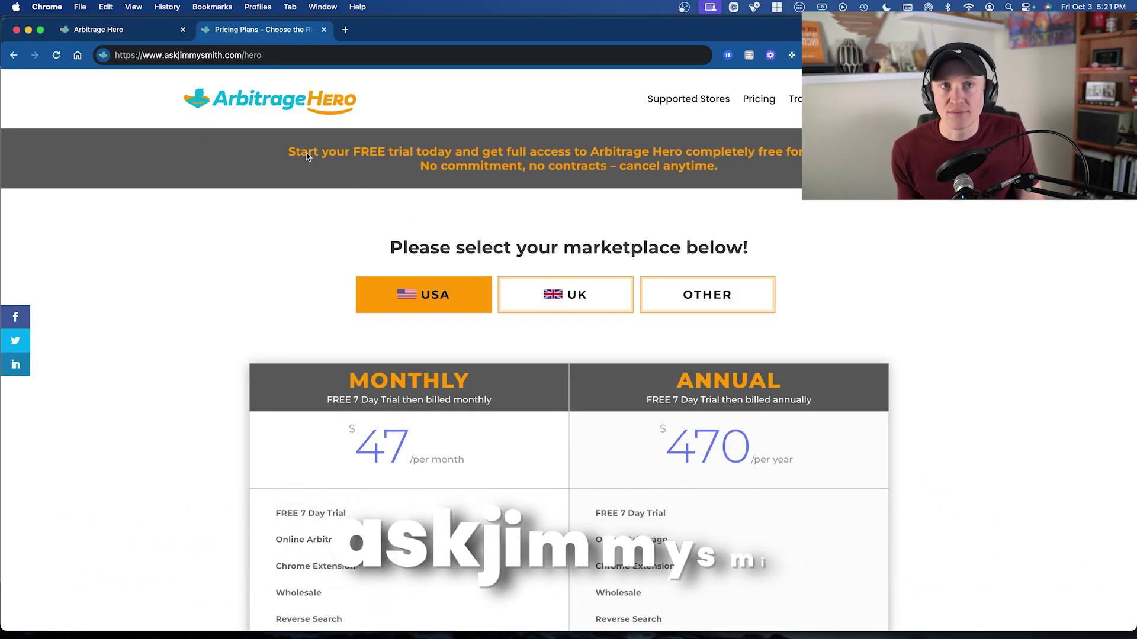
pyautogui.click(138, 32)
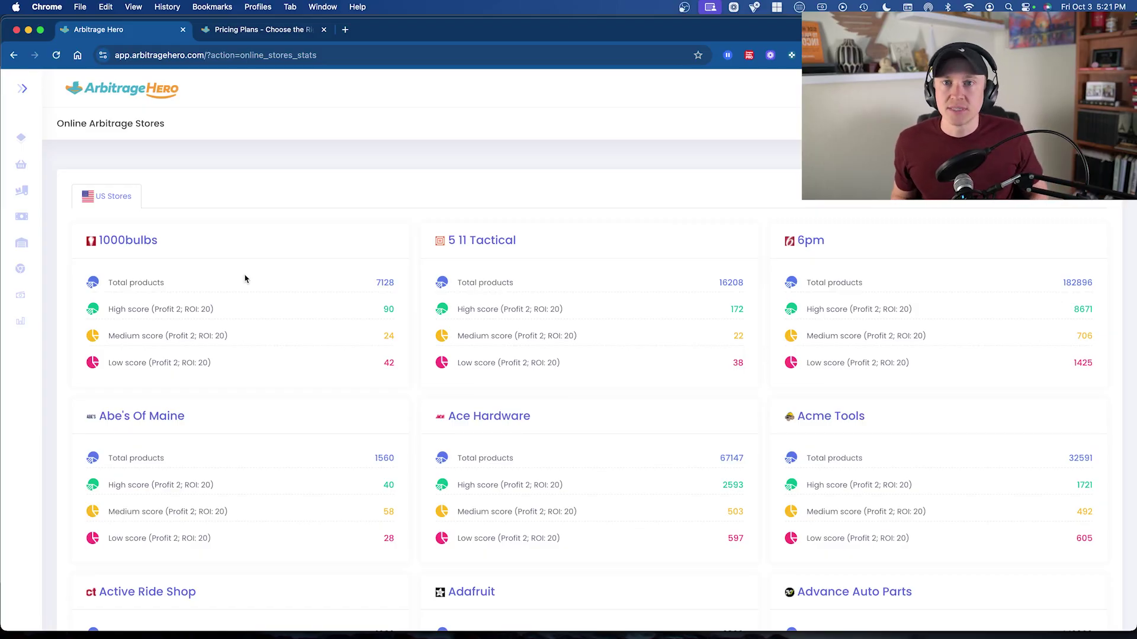
# Step: Look through the US stores on the Online Arbitrage Stores page and examine AutoZone's total products and score counts up close
pyautogui.scroll(-2, 254, 292)
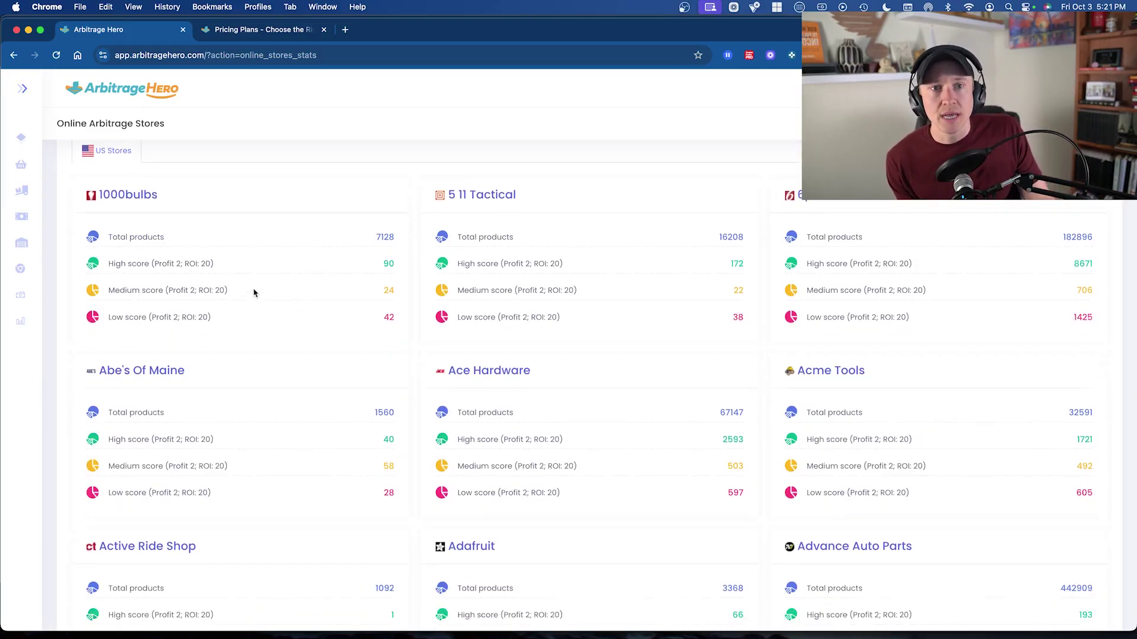
pyautogui.scroll(-10, 254, 292)
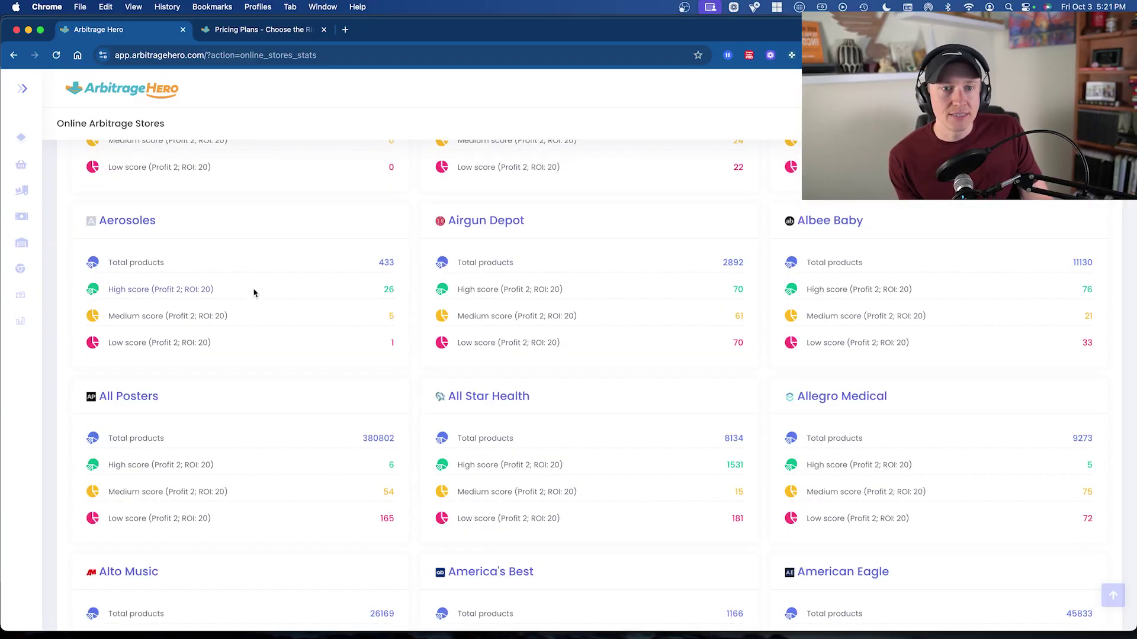
pyautogui.scroll(1, 254, 292)
pyautogui.scroll(-2, 254, 292)
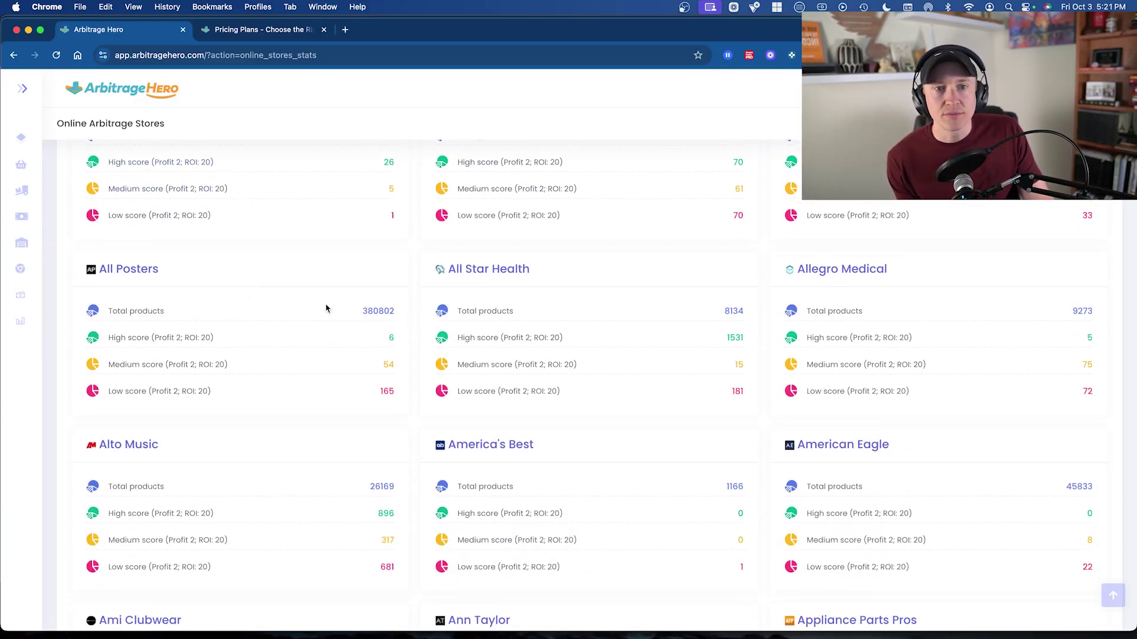
pyautogui.scroll(-2, 347, 318)
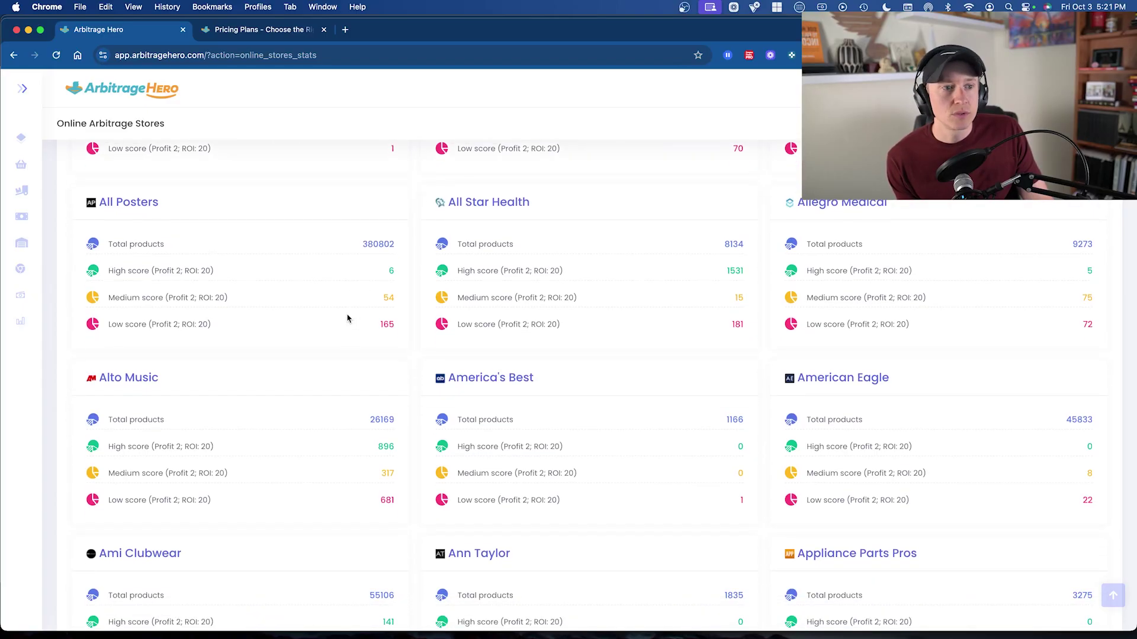
pyautogui.scroll(-10, 347, 318)
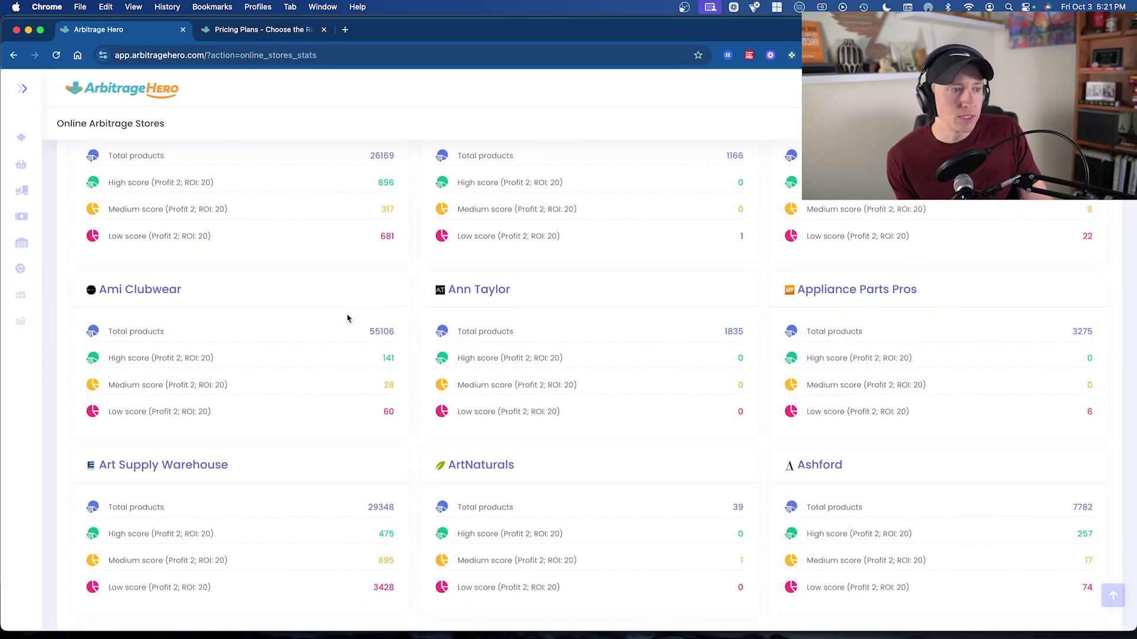
pyautogui.scroll(-2, 348, 318)
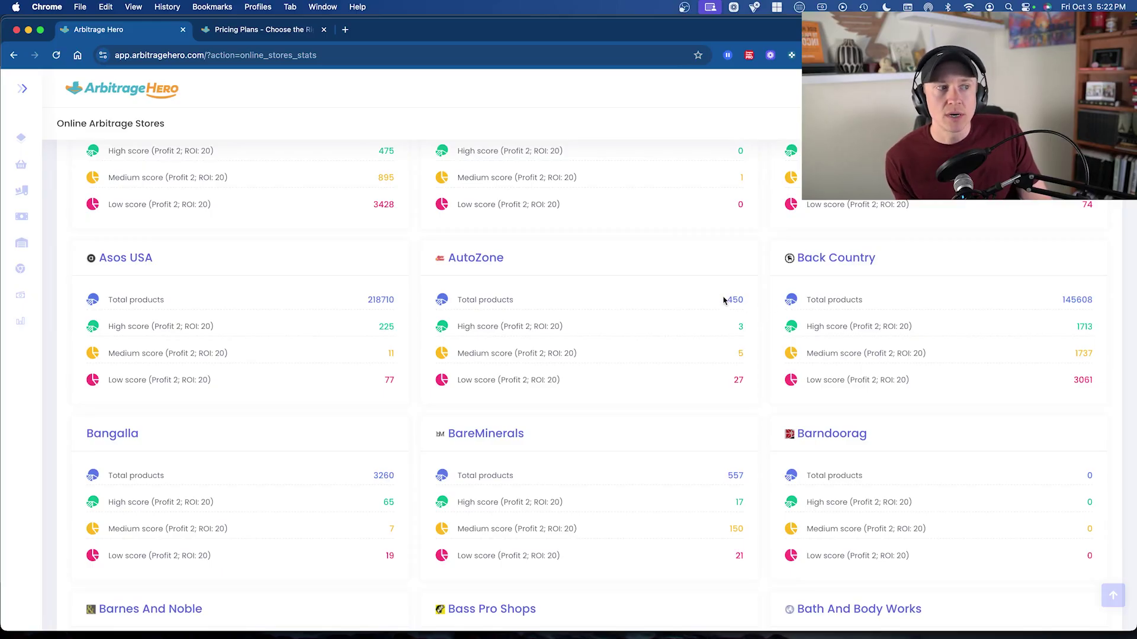
pyautogui.scroll(5, 739, 330)
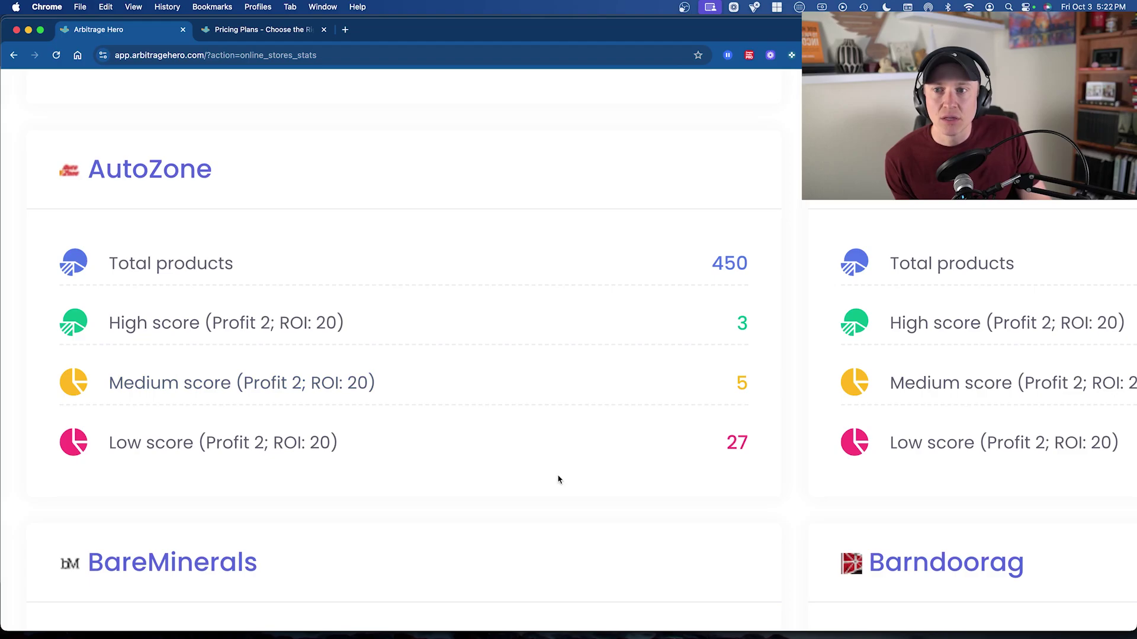
pyautogui.press('super+0')
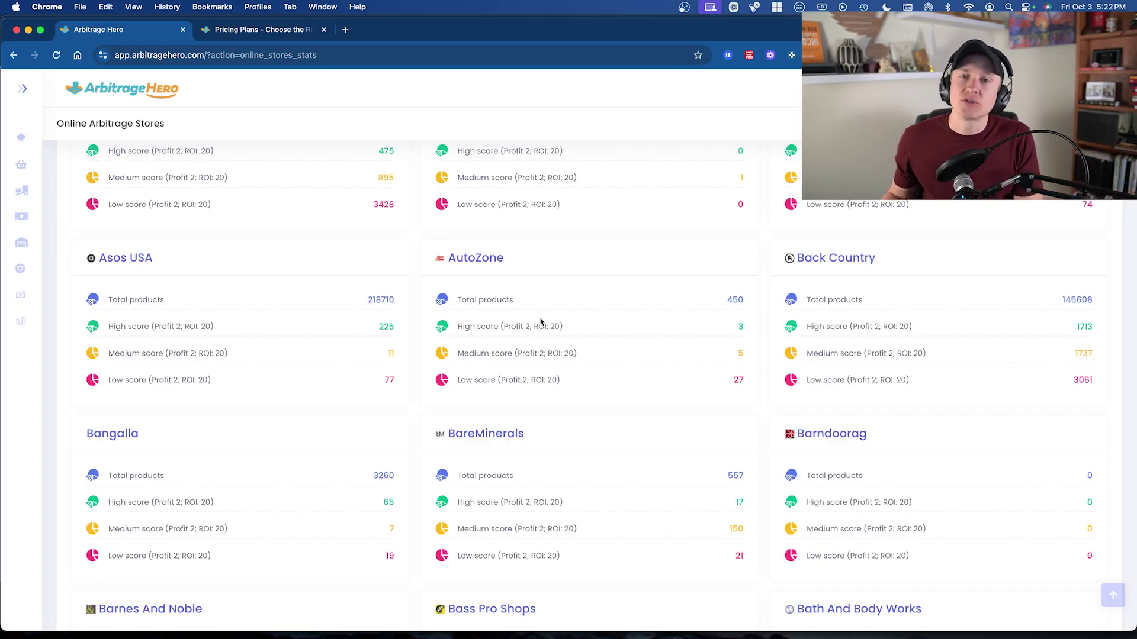
# Step: Examine the total products and the high, medium and low score counts for Barnes And Noble
pyautogui.scroll(-5, 540, 321)
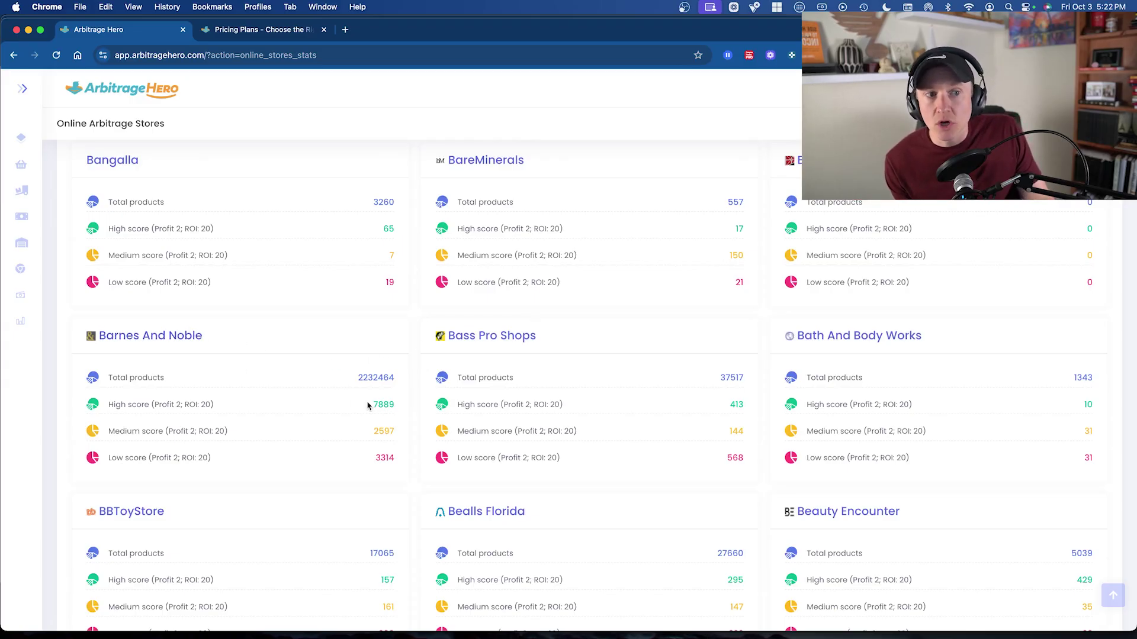
pyautogui.scroll(5, 391, 408)
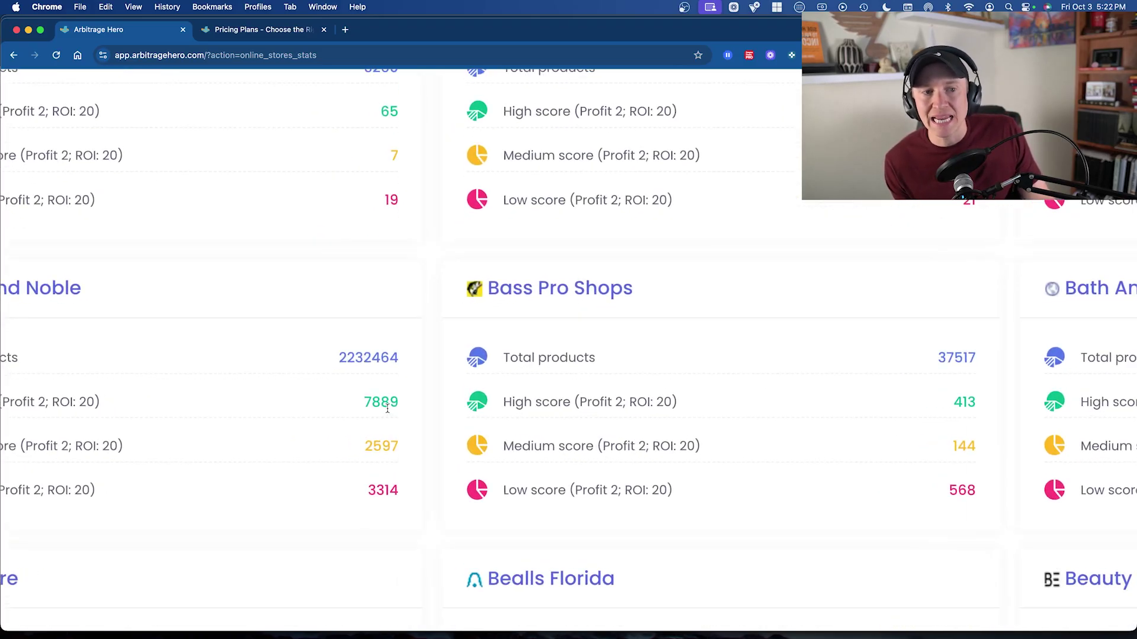
pyautogui.hscroll(-3, 384, 410)
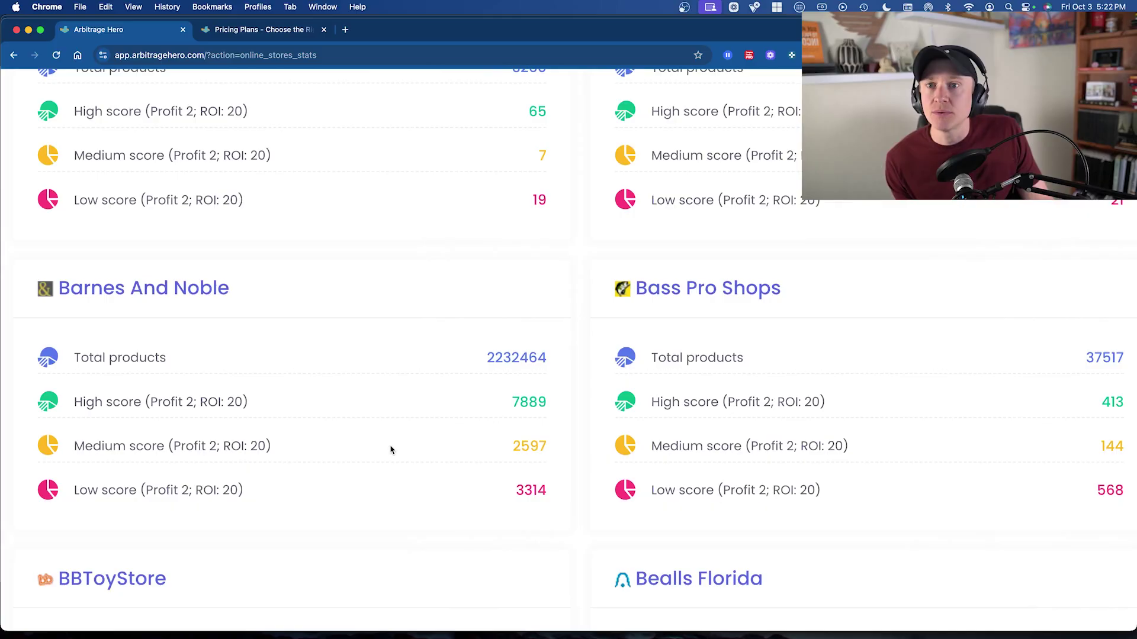
pyautogui.scroll(-5, 391, 450)
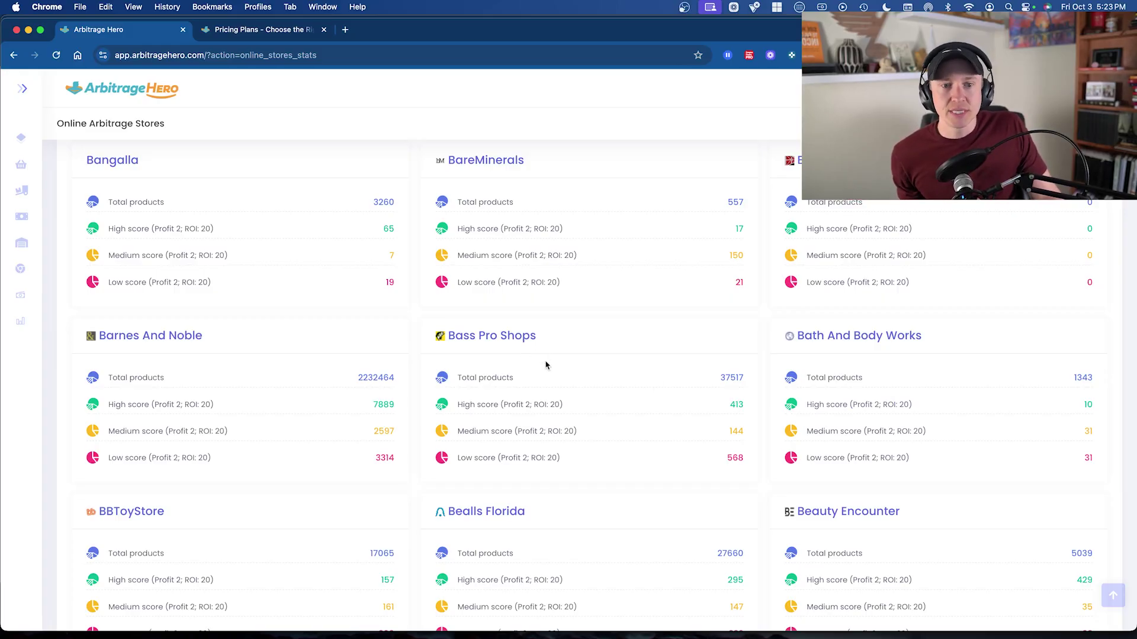
# Step: Open the Bass Pro Shops product matches and review the first page of results and the total number of entries
pyautogui.click(494, 338)
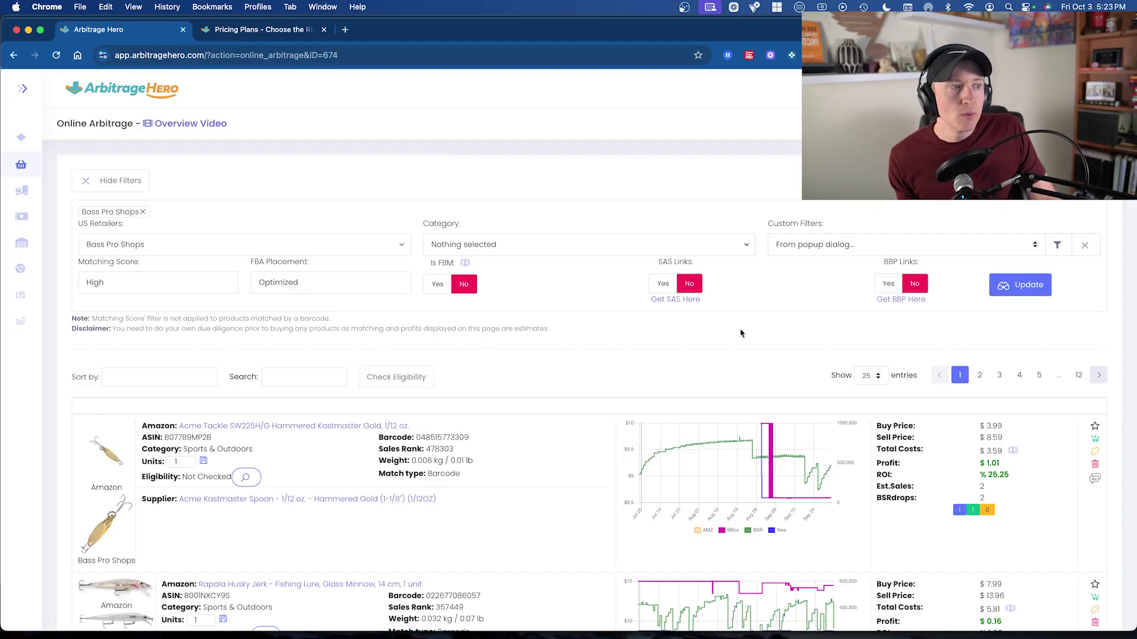
pyautogui.scroll(-10, 740, 334)
pyautogui.scroll(-10, 424, 435)
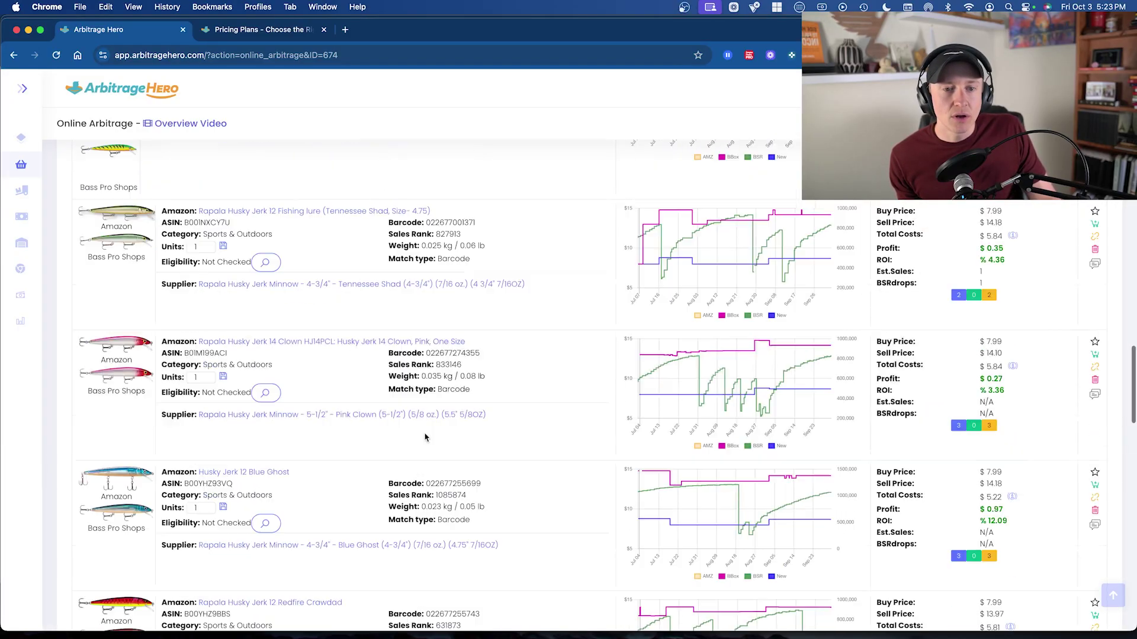
pyautogui.scroll(-10, 424, 437)
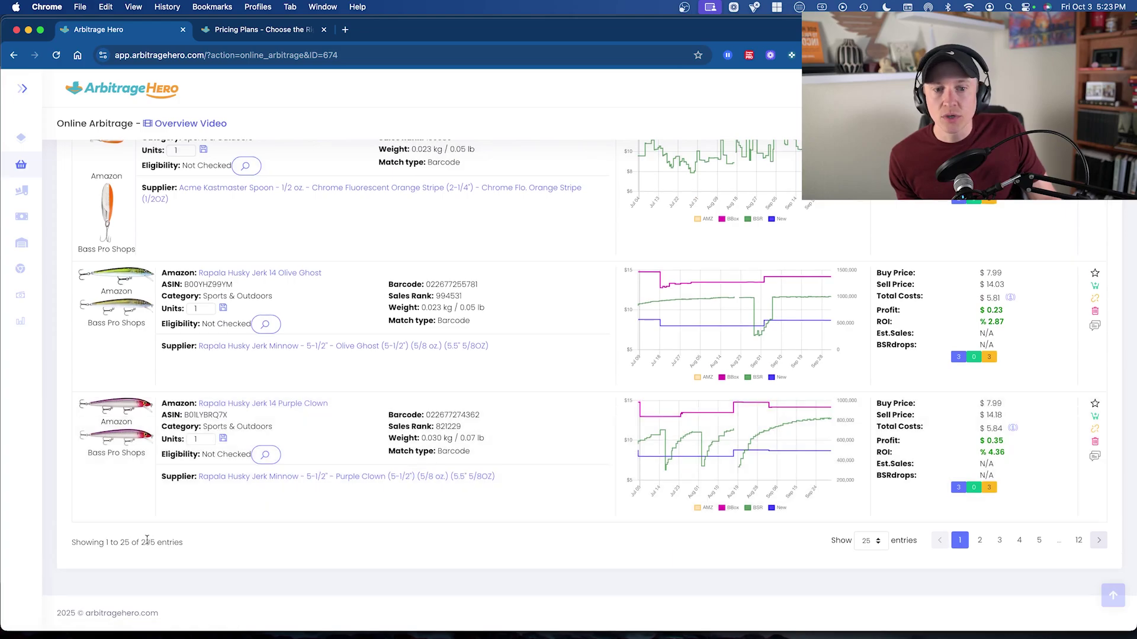
pyautogui.doubleClick(147, 542)
pyautogui.scroll(20, 457, 555)
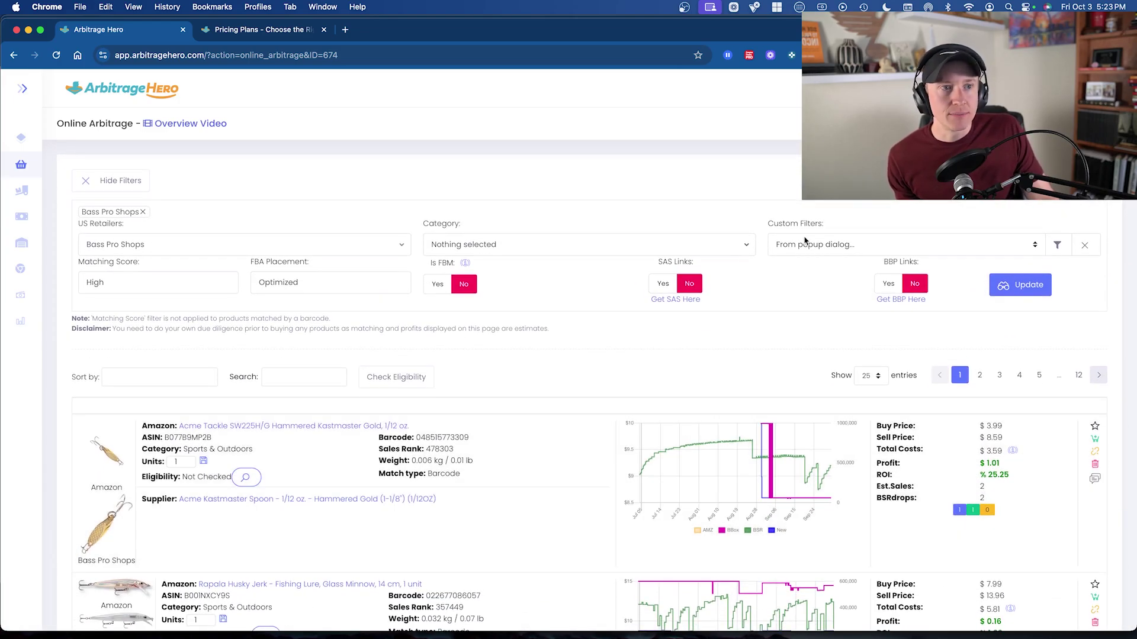
# Step: Open the custom filter options for the Bass Pro Shops results, leave BSR % empty and set the maximum BSR to 300000
pyautogui.click(1059, 247)
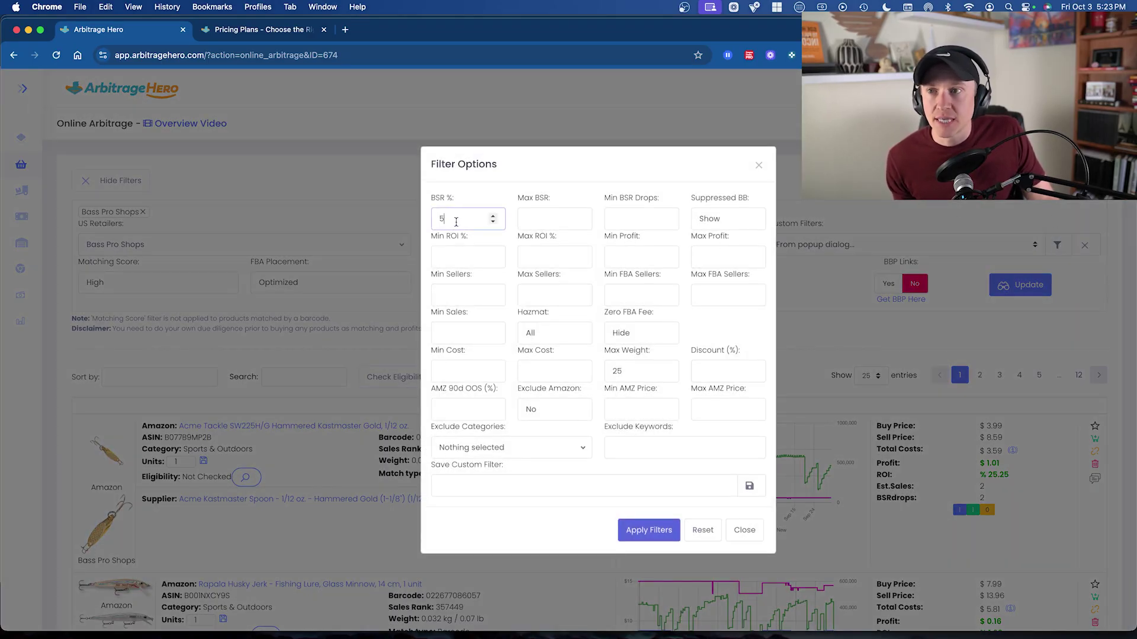
pyautogui.press('BackSpace')
pyautogui.write('19')
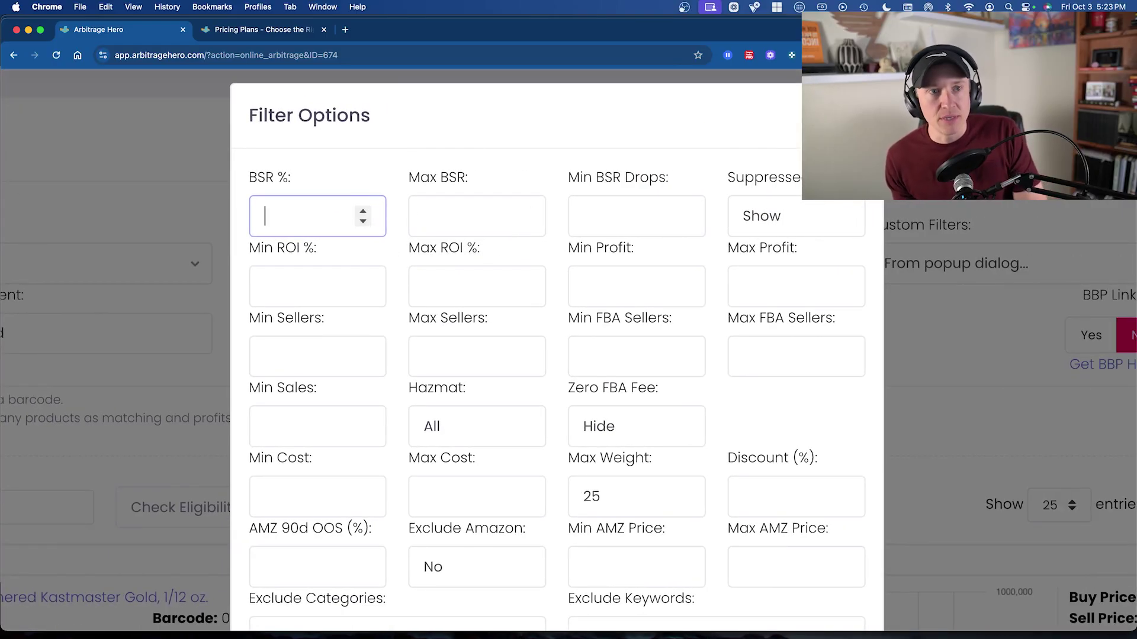
pyautogui.click(426, 222)
pyautogui.write('2')
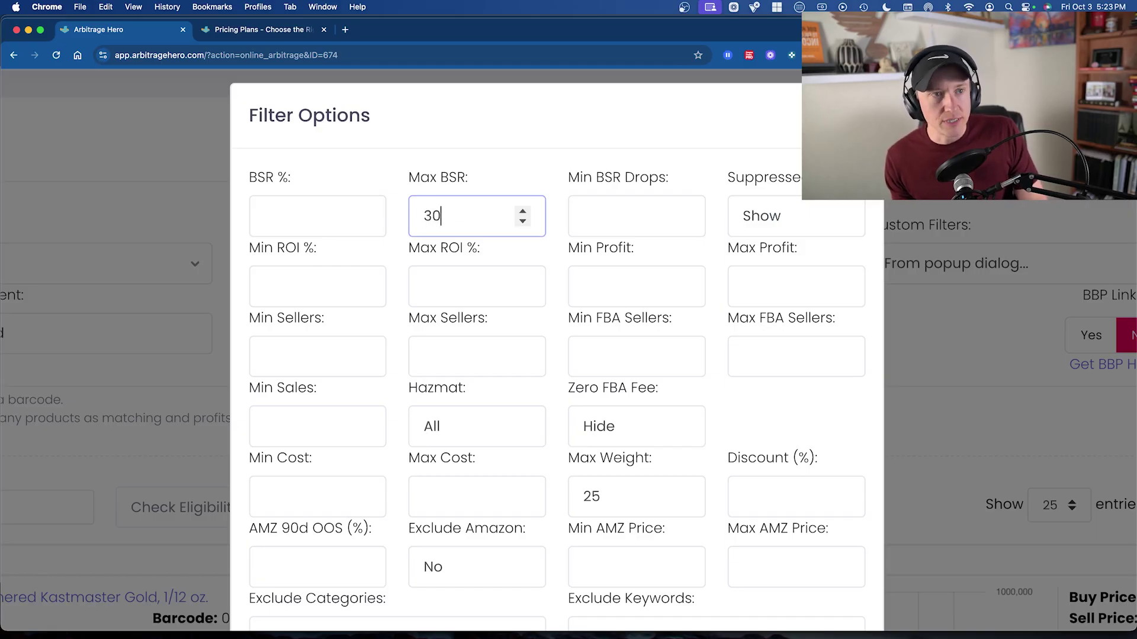
pyautogui.press('Tab')
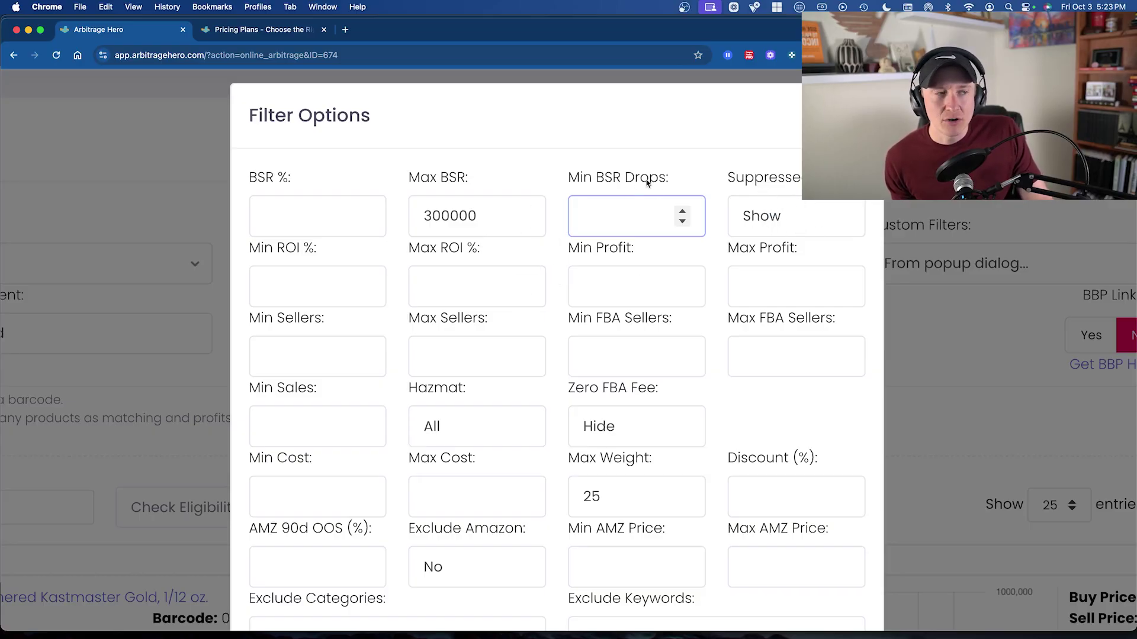
# Step: Set the filter's minimum ROI to 10% and its minimum profit to 2
pyautogui.scroll(-1, 414, 261)
pyautogui.click(341, 275)
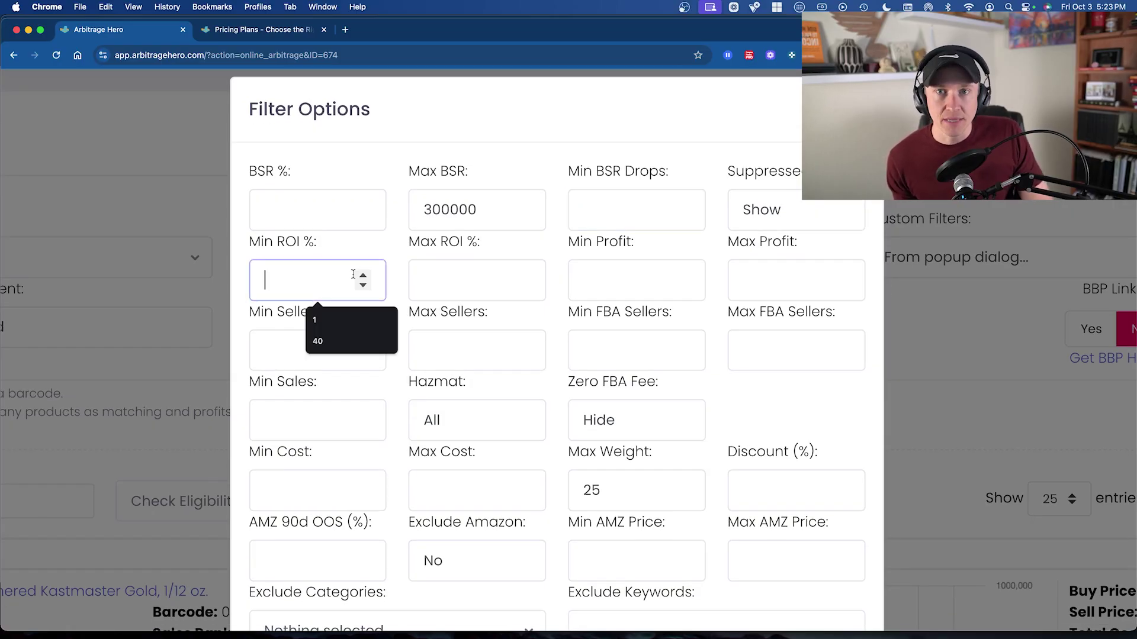
pyautogui.write('10')
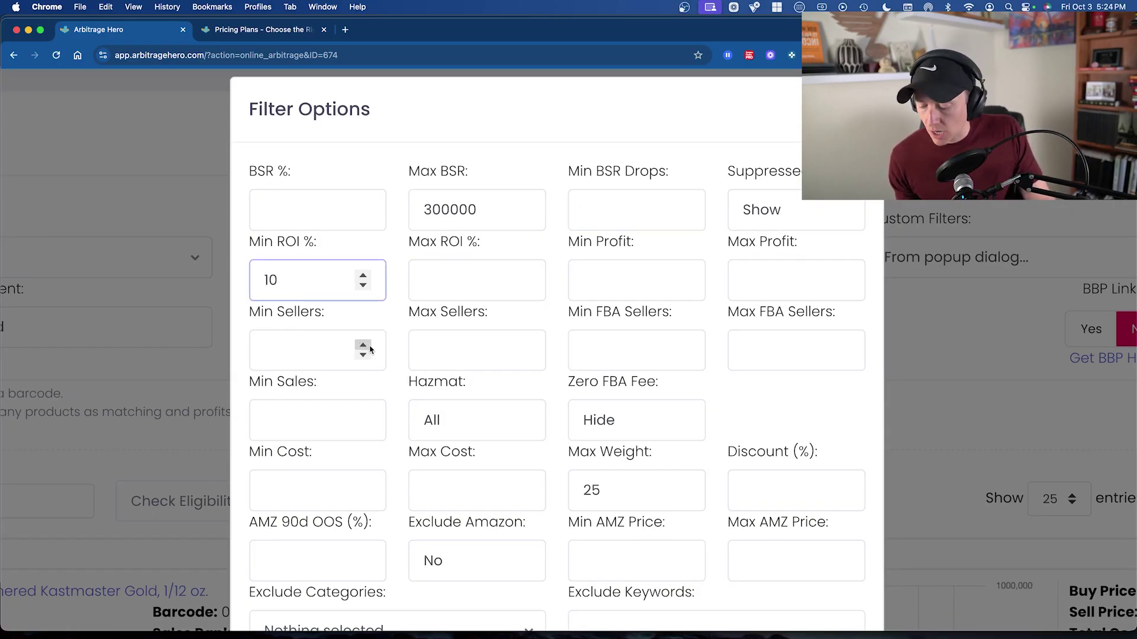
pyautogui.click(497, 252)
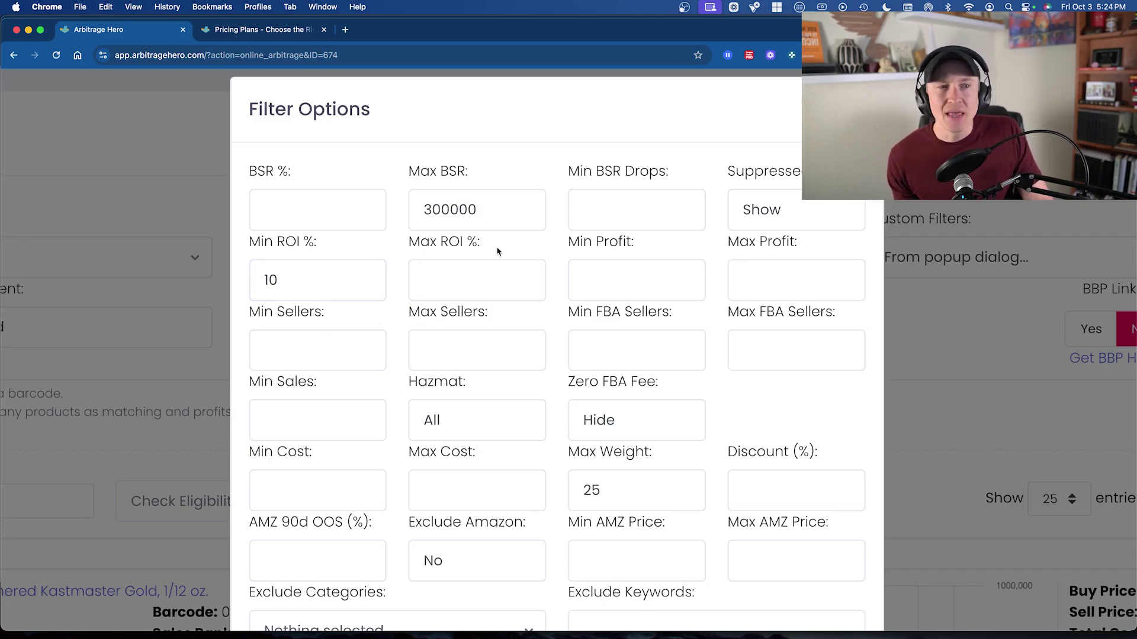
pyautogui.click(598, 269)
pyautogui.scroll(-1, 606, 266)
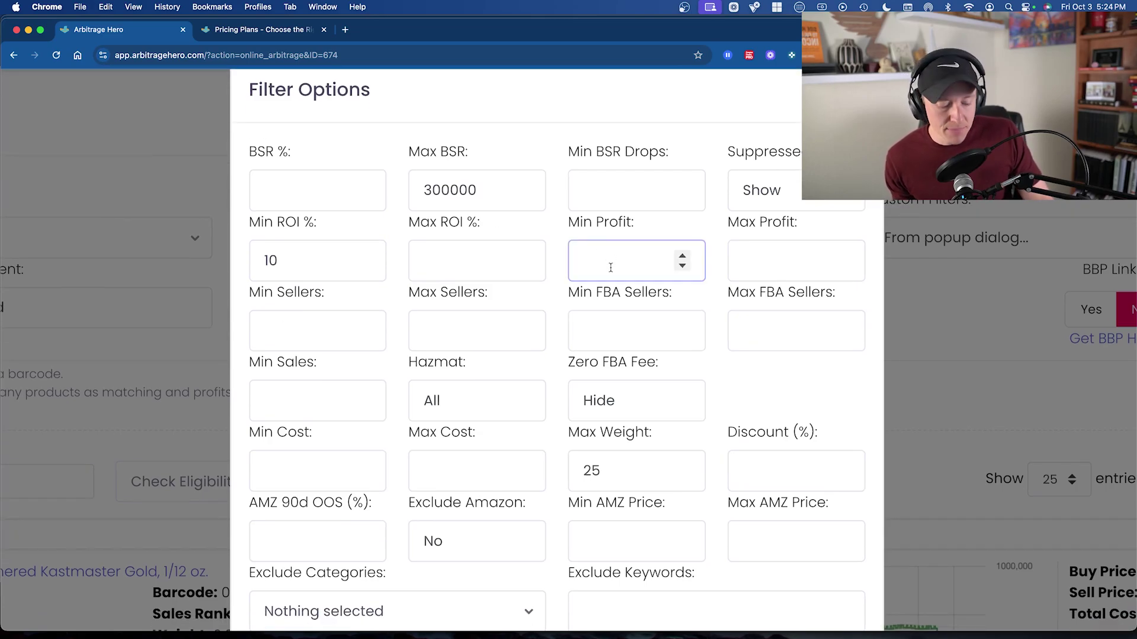
pyautogui.write('2')
pyautogui.press('Tab')
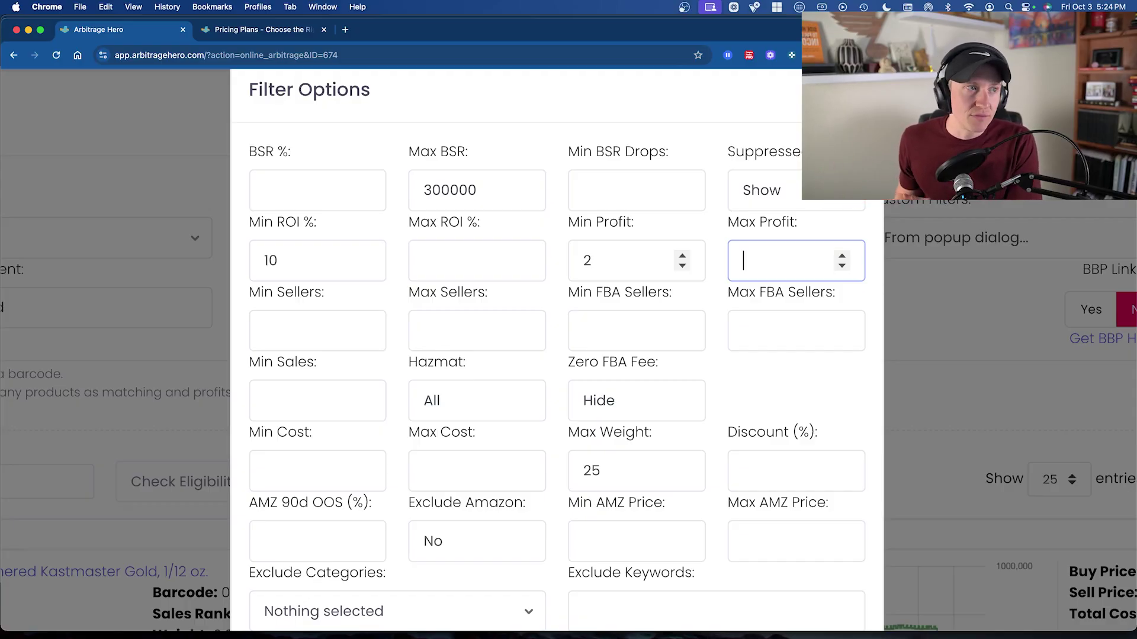
# Step: Set the filter's discount to 10%
pyautogui.scroll(-2, 386, 309)
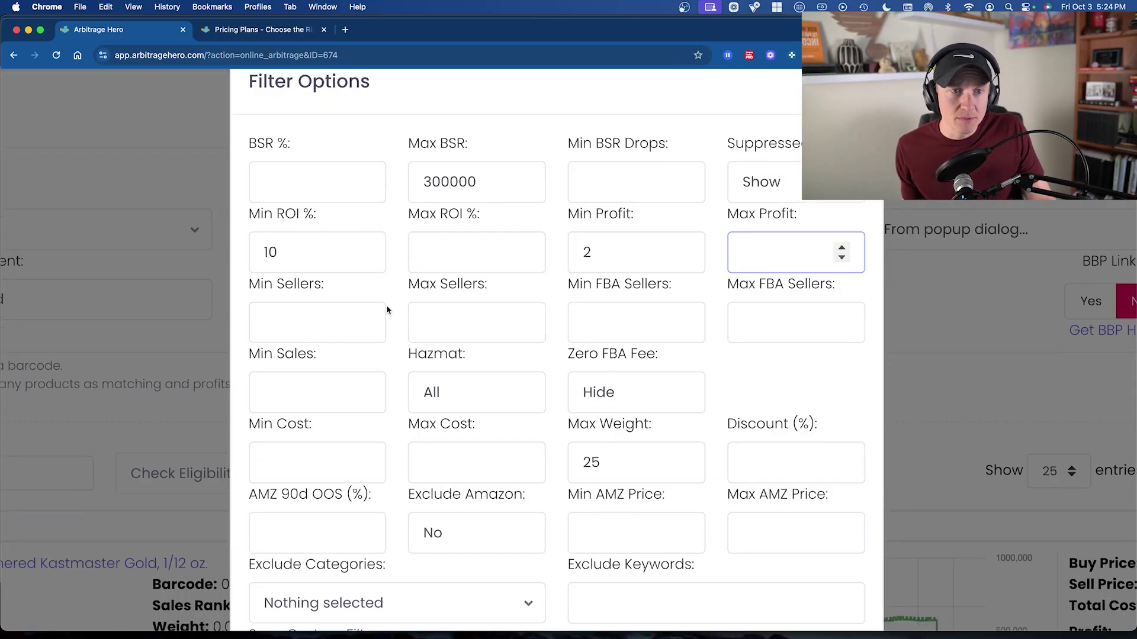
pyautogui.scroll(-1, 619, 356)
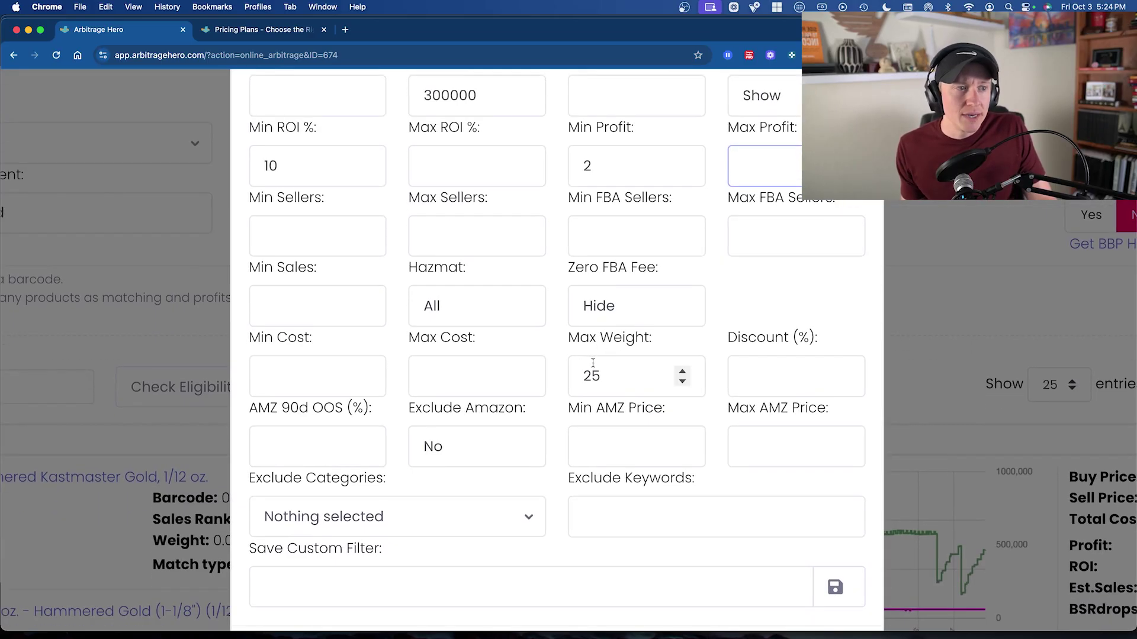
pyautogui.scroll(-2, 508, 437)
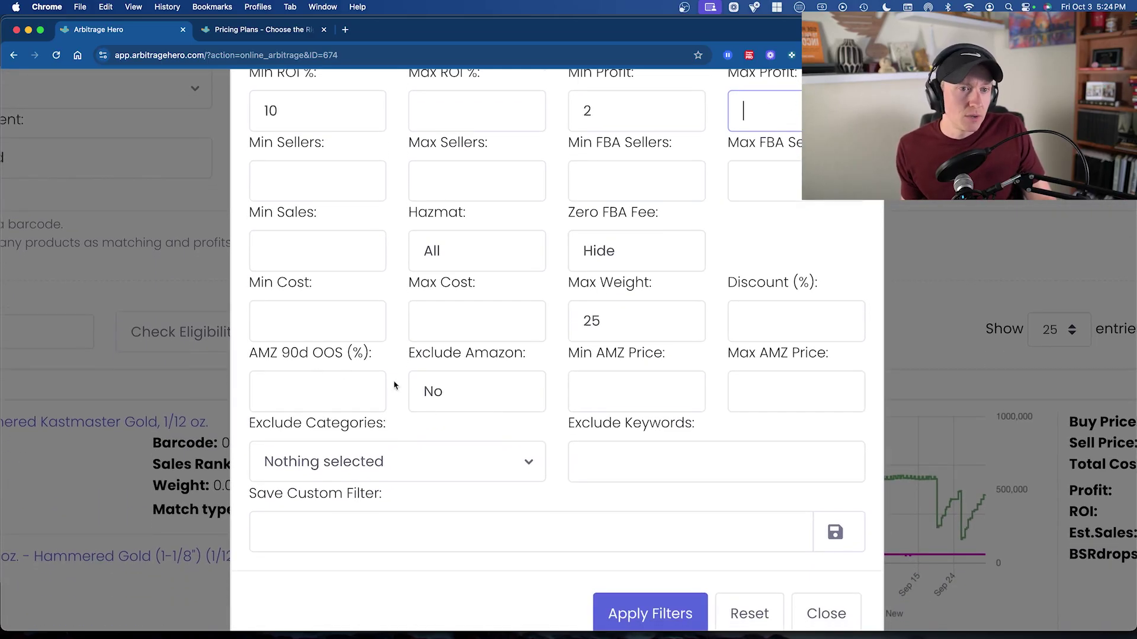
pyautogui.scroll(-1, 398, 427)
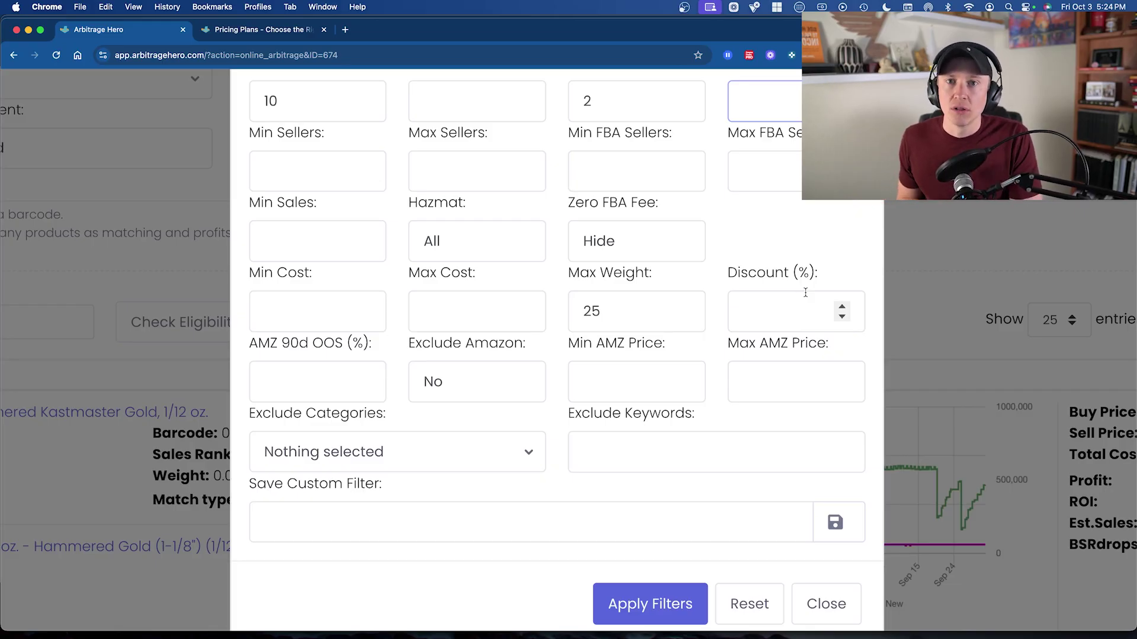
pyautogui.click(776, 308)
pyautogui.write('10')
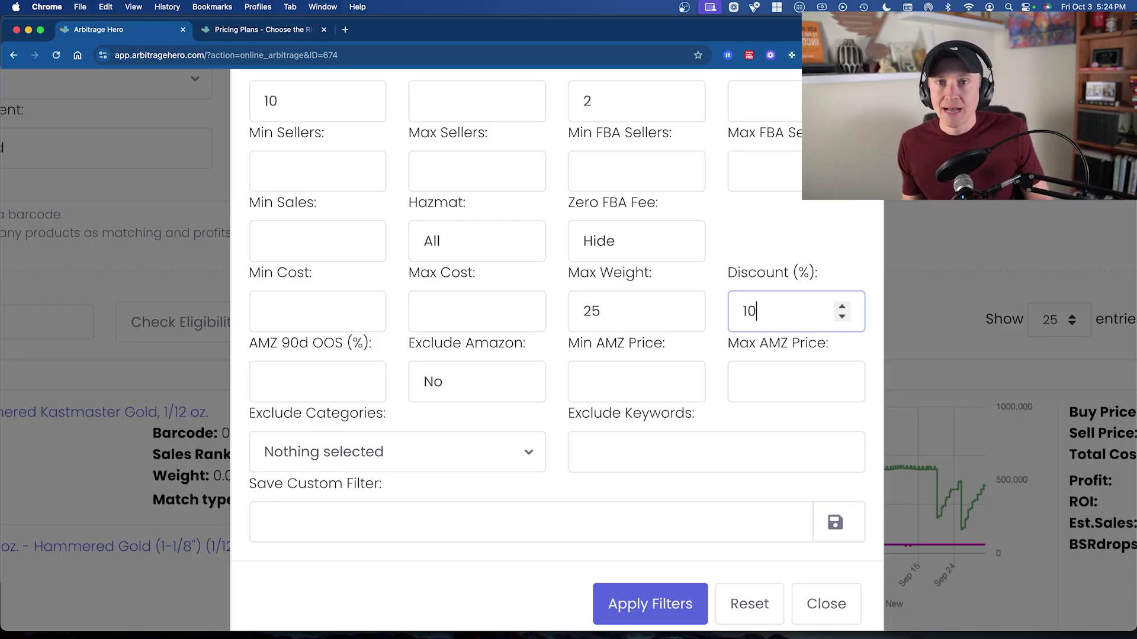
pyautogui.press('Tab')
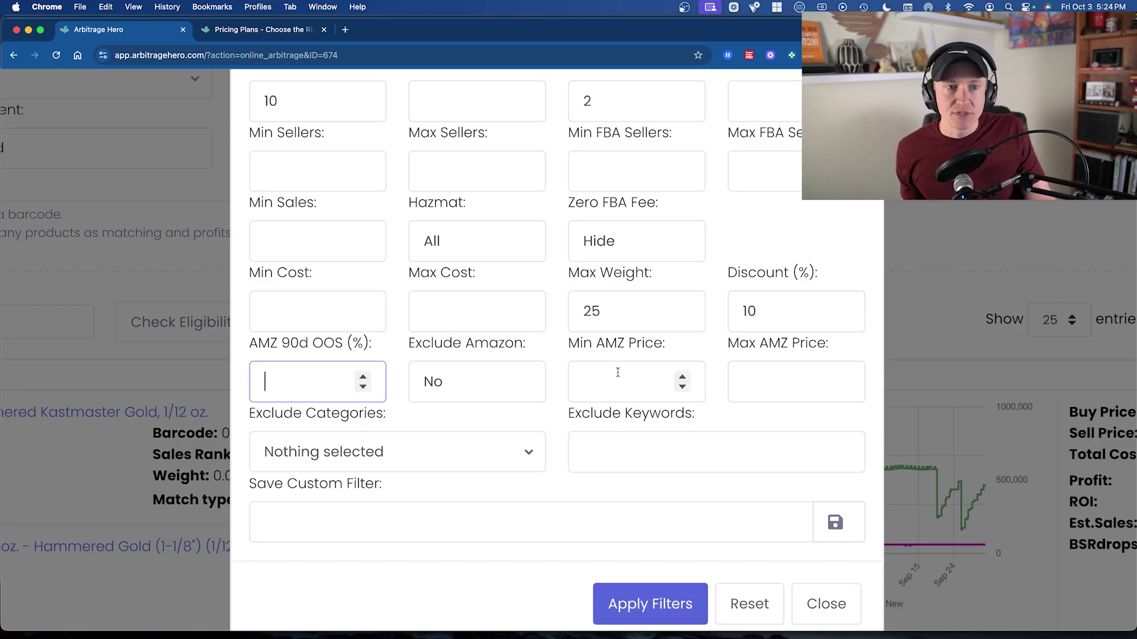
pyautogui.scroll(-2, 604, 376)
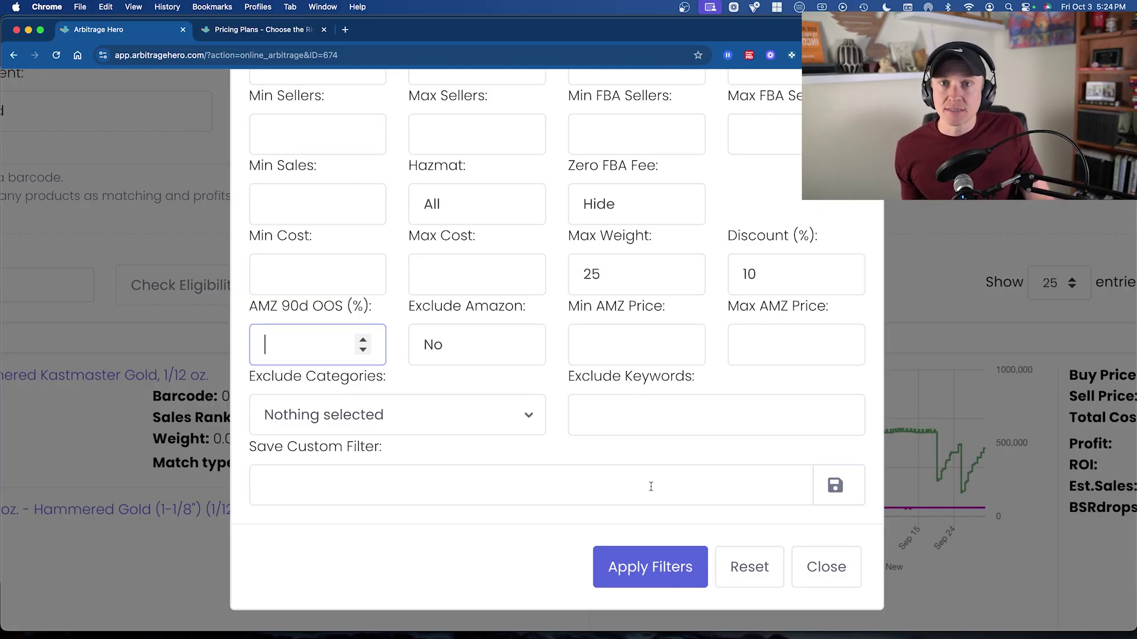
# Step: Apply the custom filters to the Bass Pro Shops results and check the total number of matching entries
pyautogui.click(756, 278)
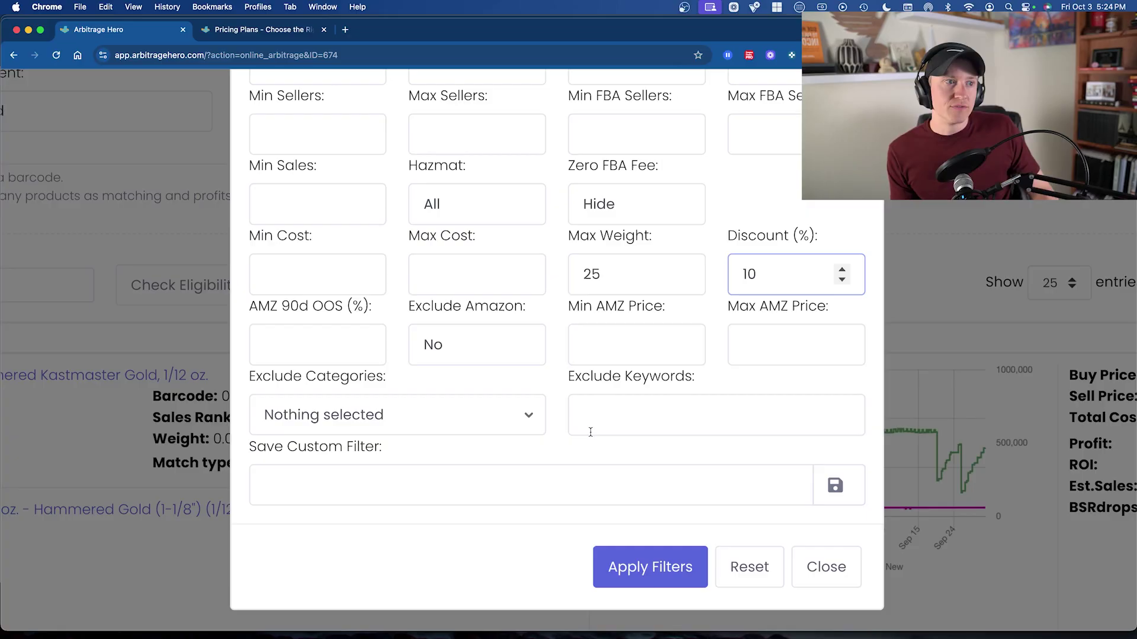
pyautogui.press('Return')
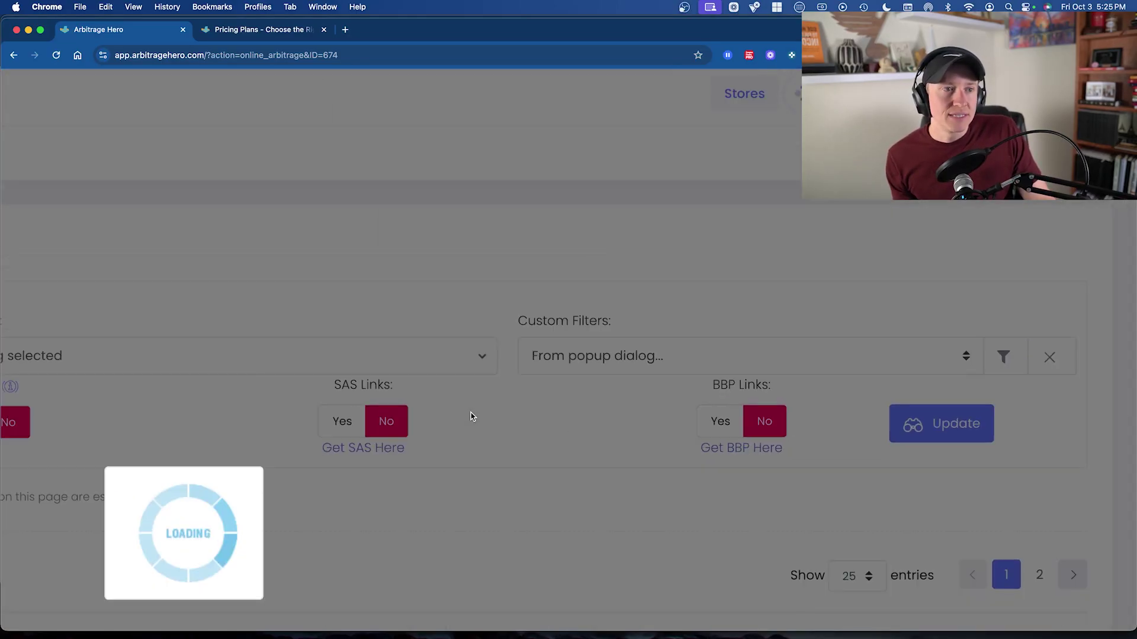
pyautogui.scroll(-15, 510, 349)
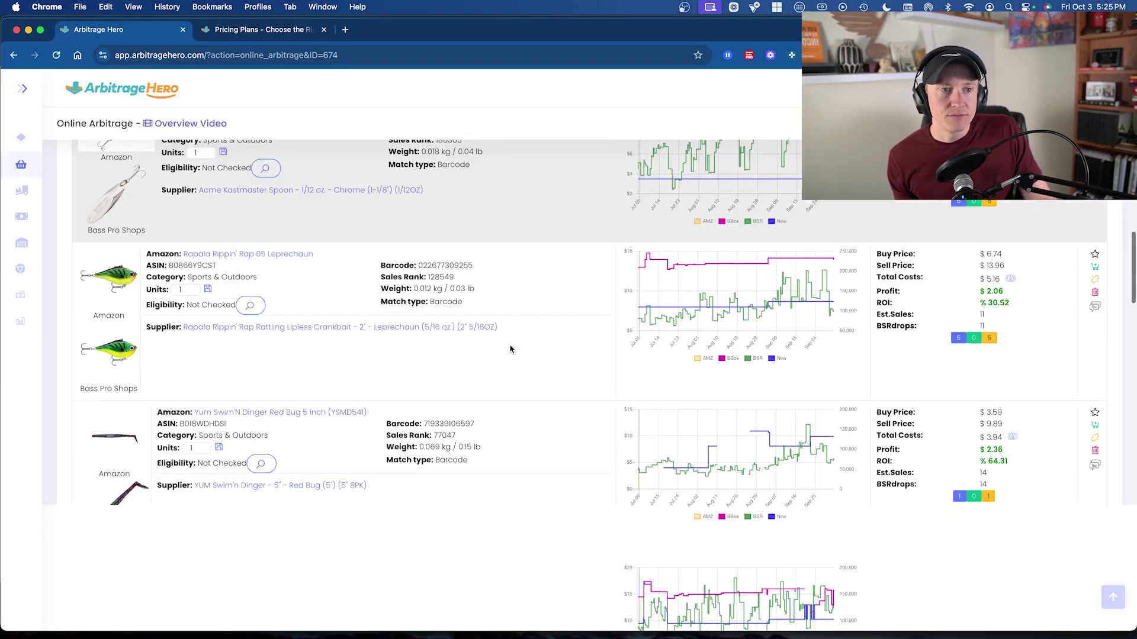
pyautogui.scroll(-20, 511, 349)
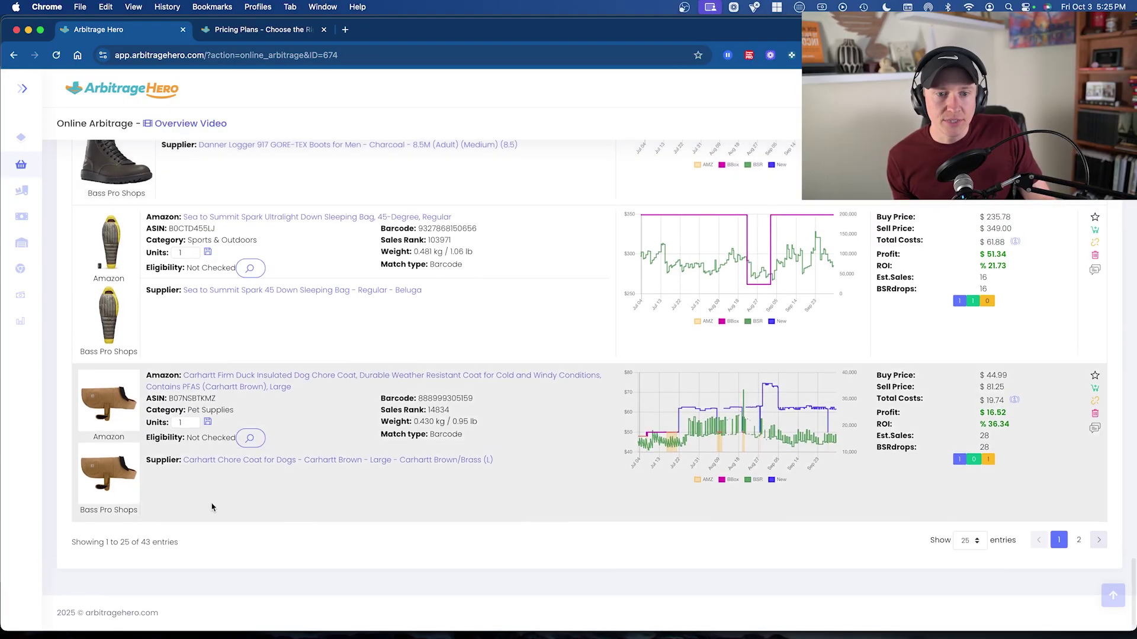
pyautogui.tripleClick(145, 543)
pyautogui.click(251, 545)
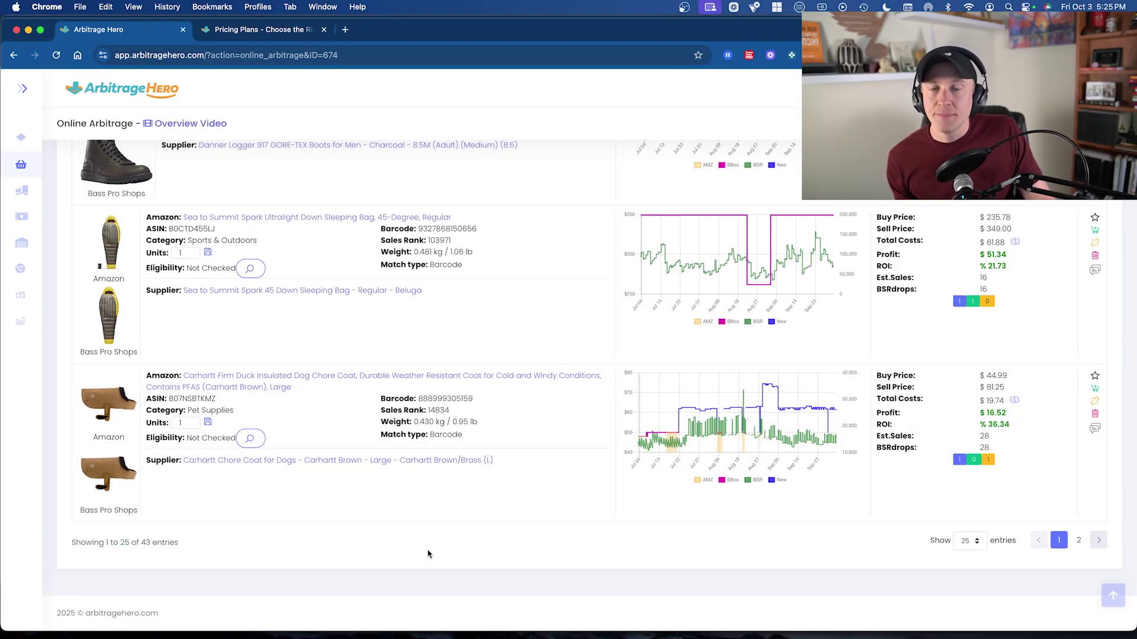
# Step: Open the Amazon listing of the Rapala Husky Jerk 14 lure and examine its price, sales rank and offer count history
pyautogui.scroll(20, 428, 553)
pyautogui.scroll(10, 429, 553)
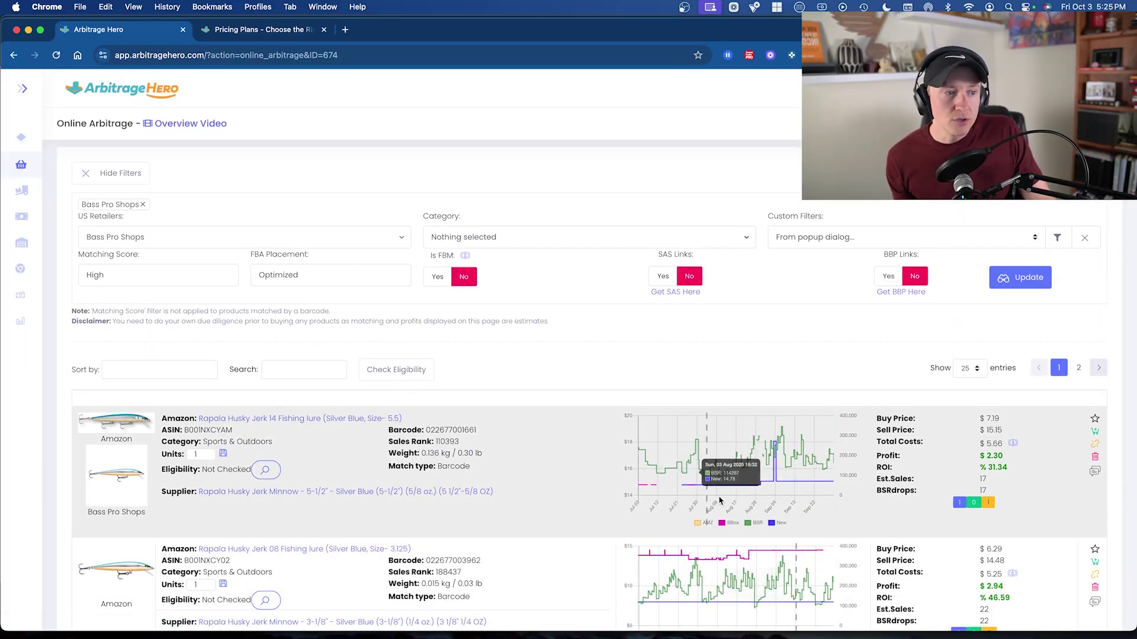
pyautogui.scroll(-5, 736, 467)
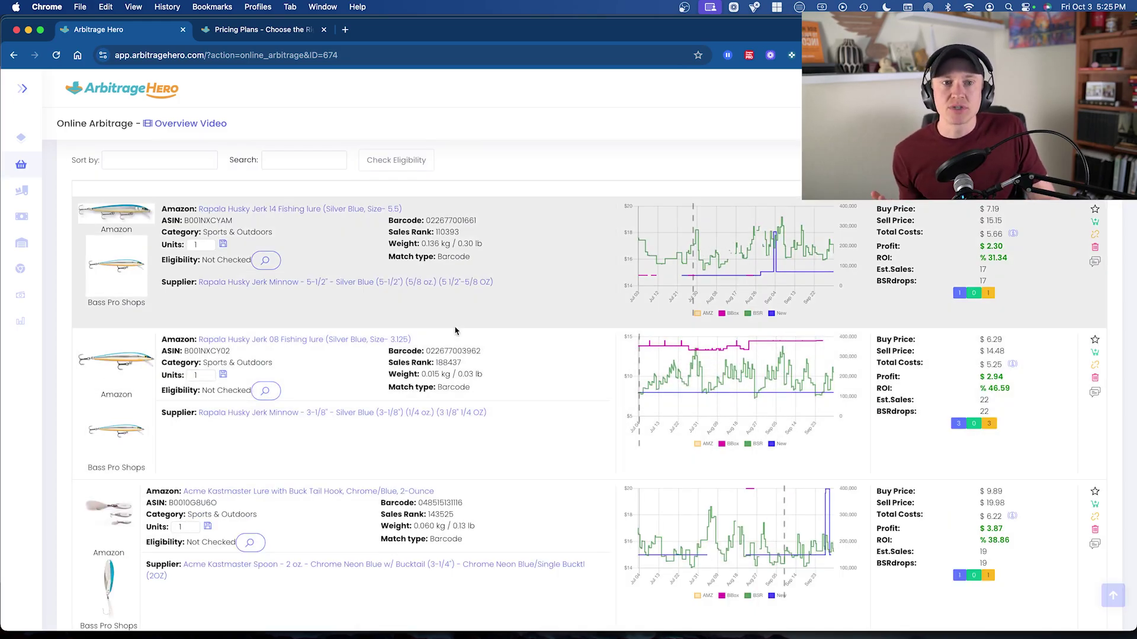
pyautogui.click(268, 211)
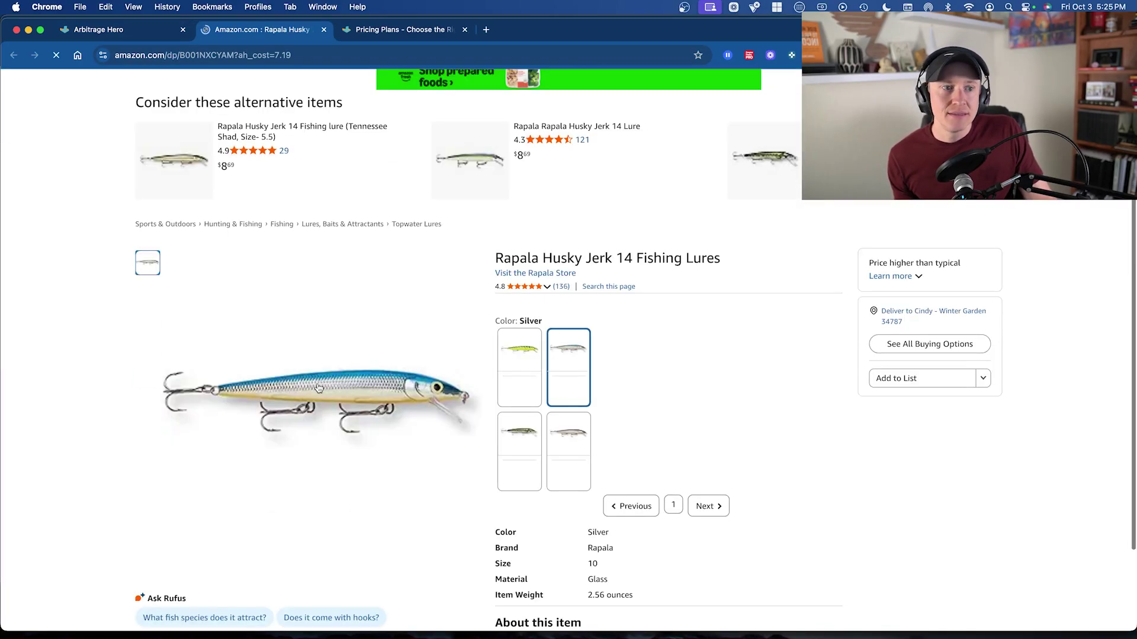
pyautogui.scroll(-10, 317, 388)
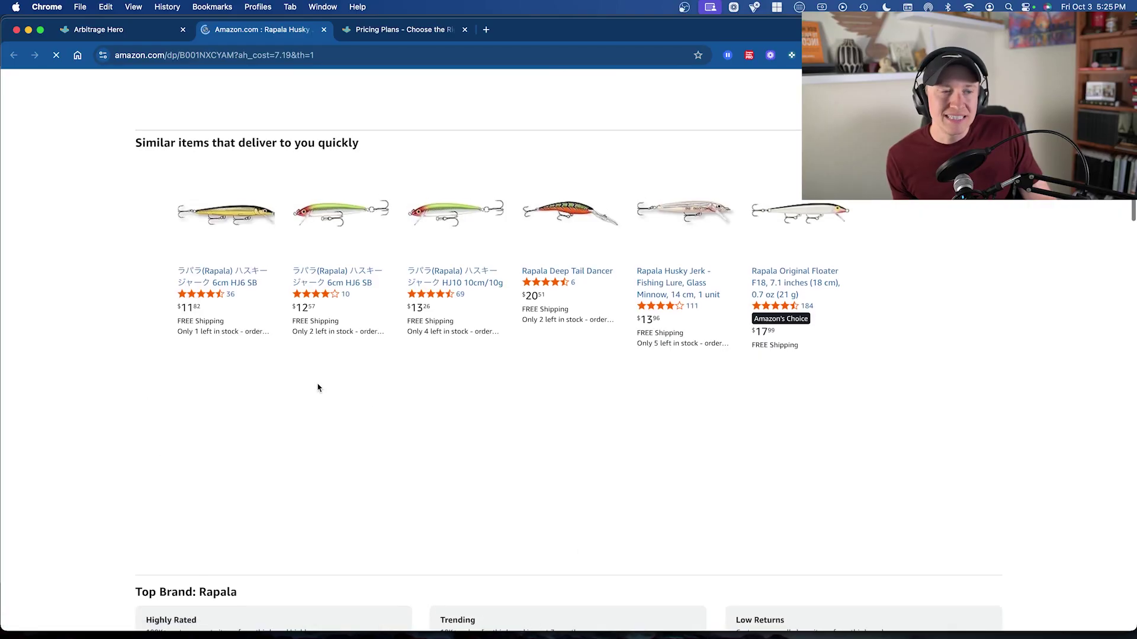
pyautogui.scroll(5, 318, 388)
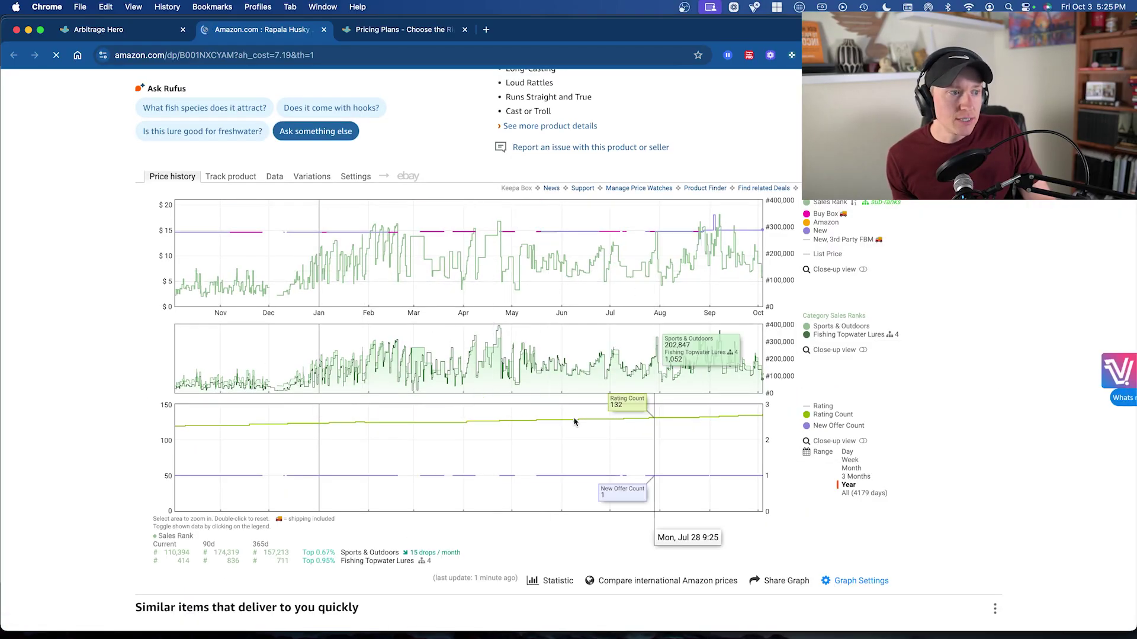
pyautogui.scroll(8, 665, 487)
pyautogui.scroll(-5, 520, 445)
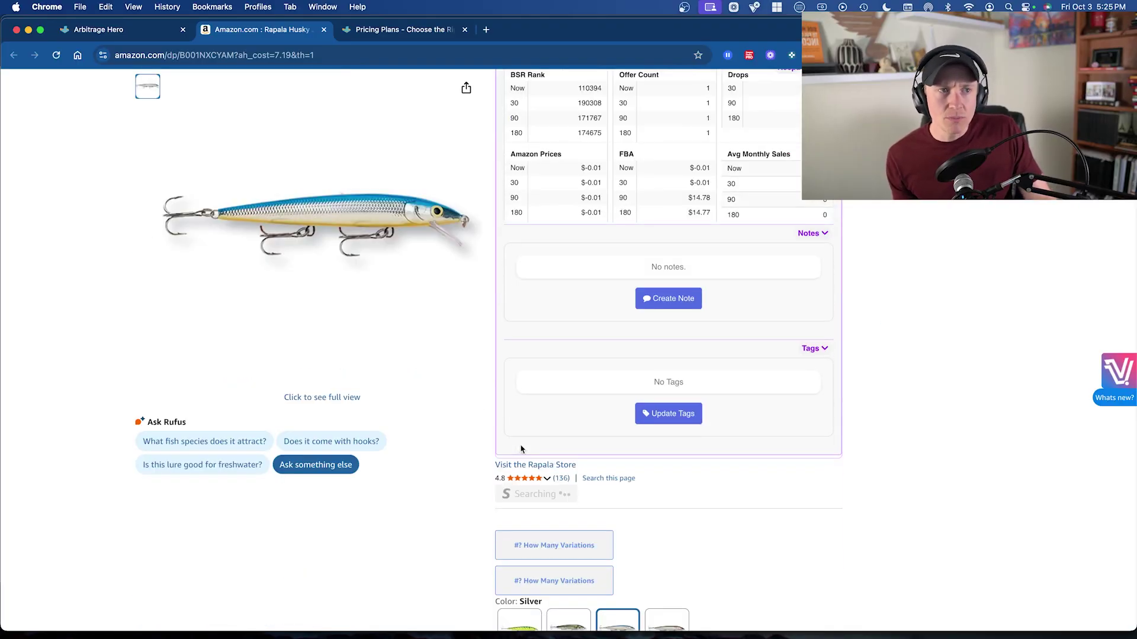
pyautogui.scroll(-8, 520, 445)
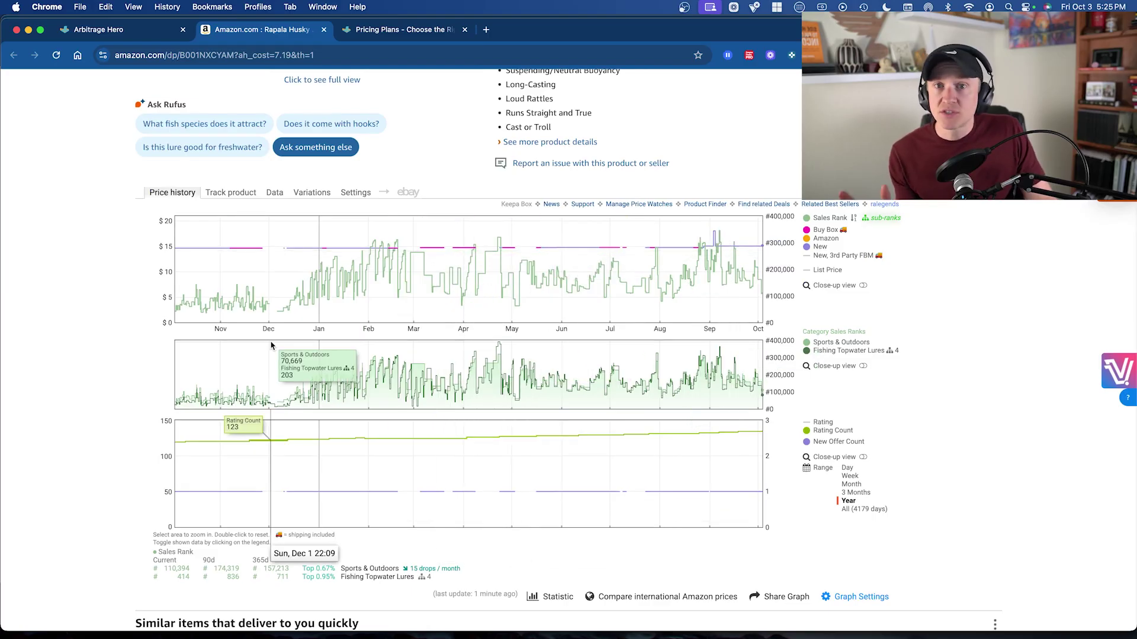
# Step: View the Rapala Husky Jerk 14's supplier page at Bass Pro Shops, and close both the supplier page and the Amazon listing
pyautogui.click(163, 30)
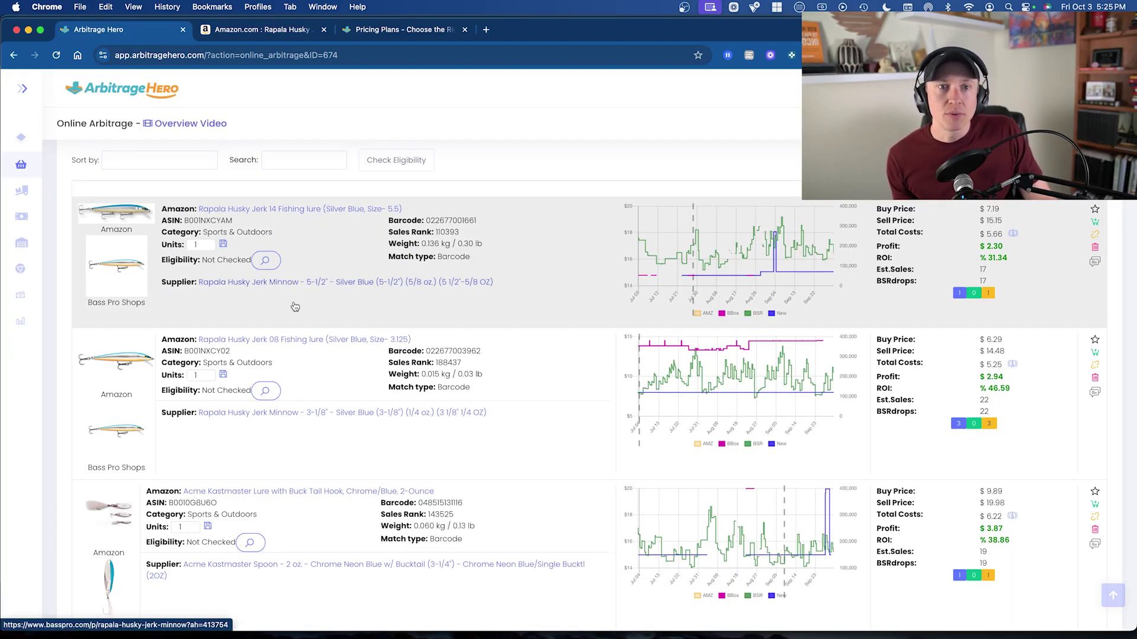
pyautogui.click(295, 306)
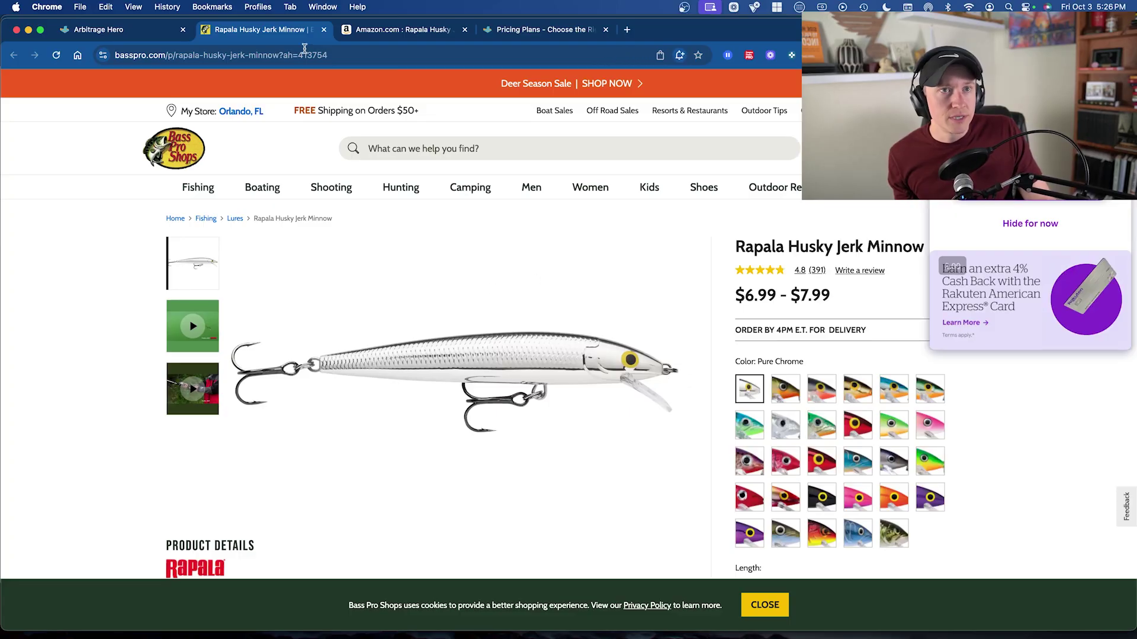
pyautogui.click(323, 30)
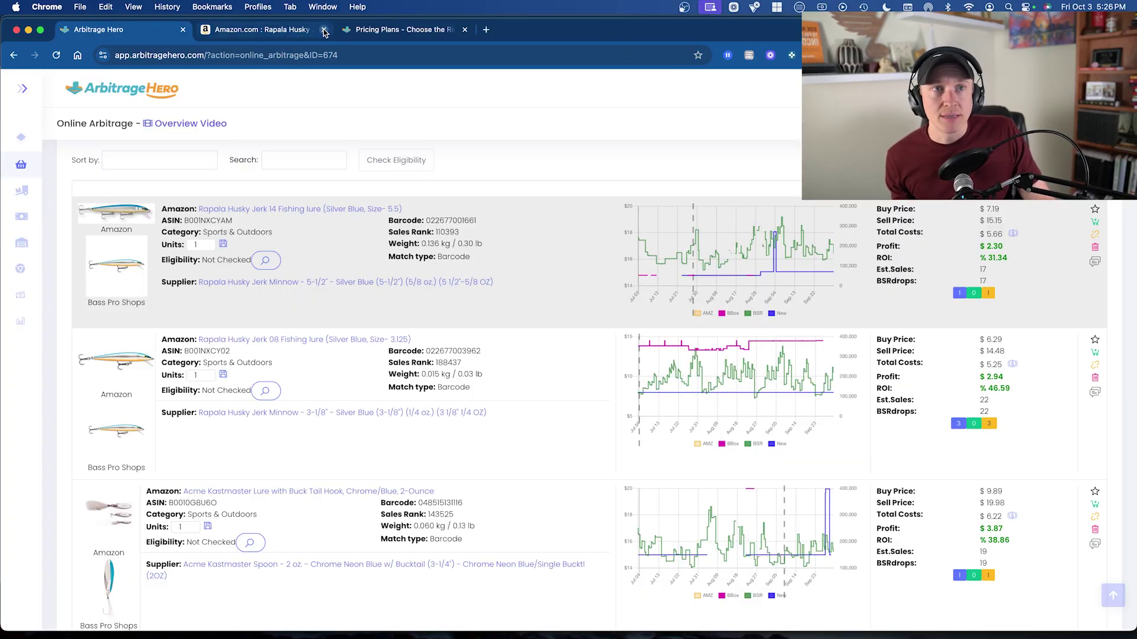
pyautogui.click(324, 29)
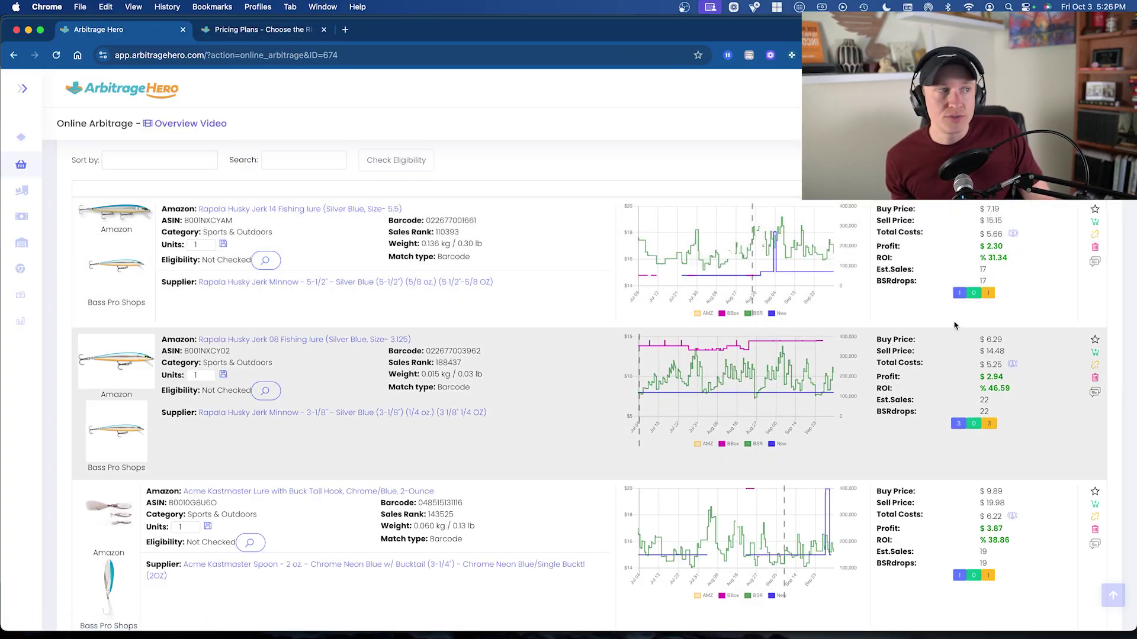
# Step: Add the first four products, two Rapala Husky Jerk lures and two Acme Kastmaster lures, to the favorites
pyautogui.scroll(1, 1054, 255)
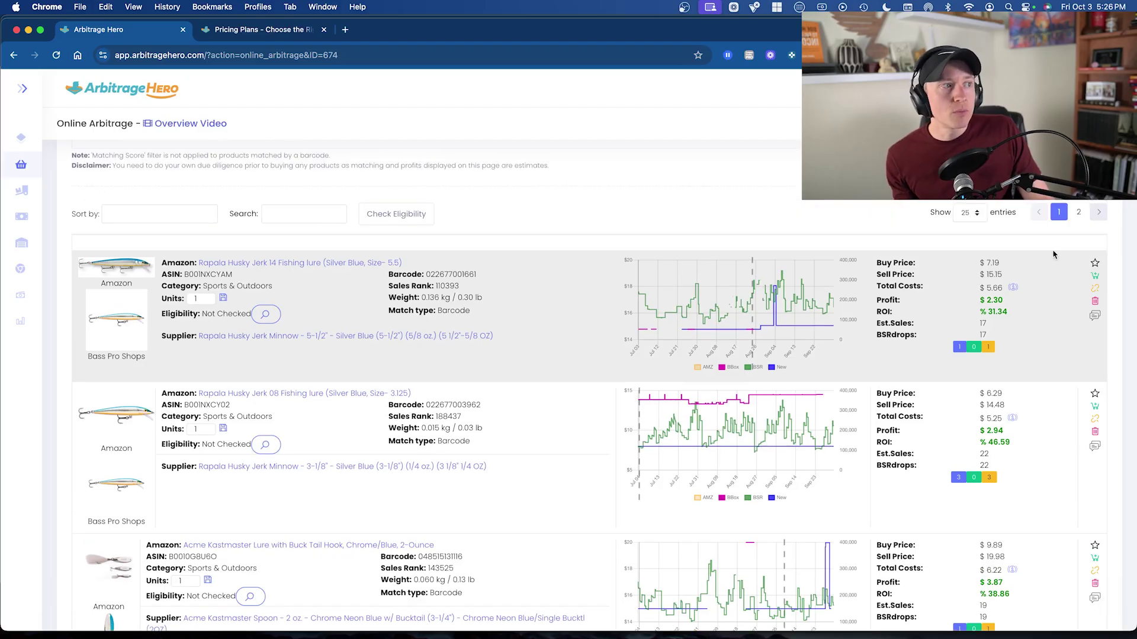
pyautogui.click(1094, 264)
pyautogui.click(1095, 394)
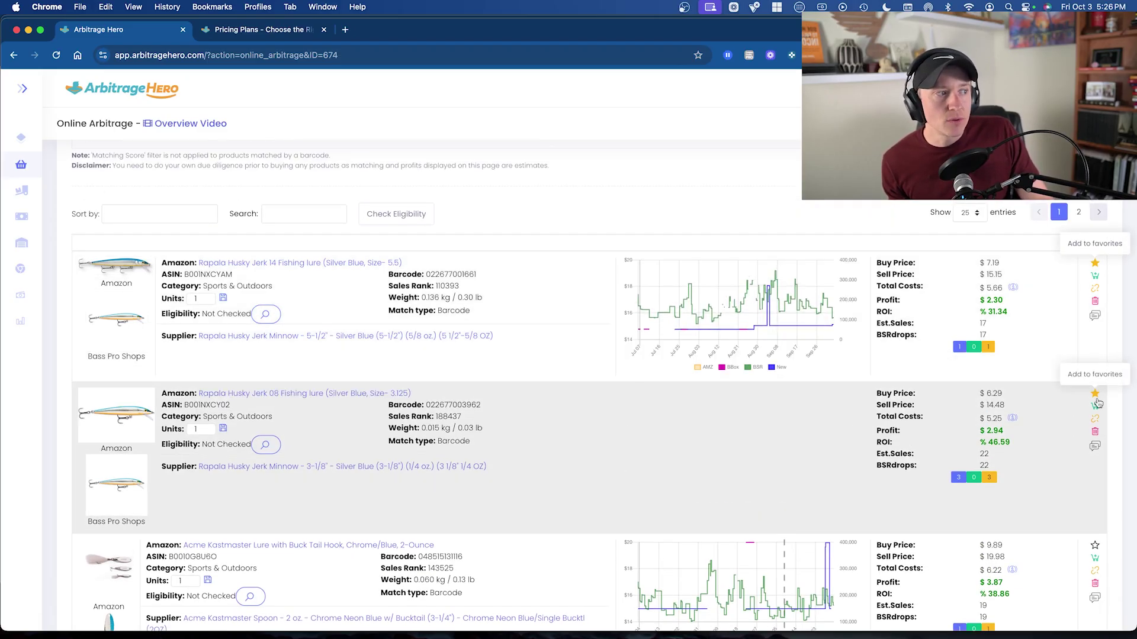
pyautogui.scroll(-3, 1054, 450)
pyautogui.click(1095, 421)
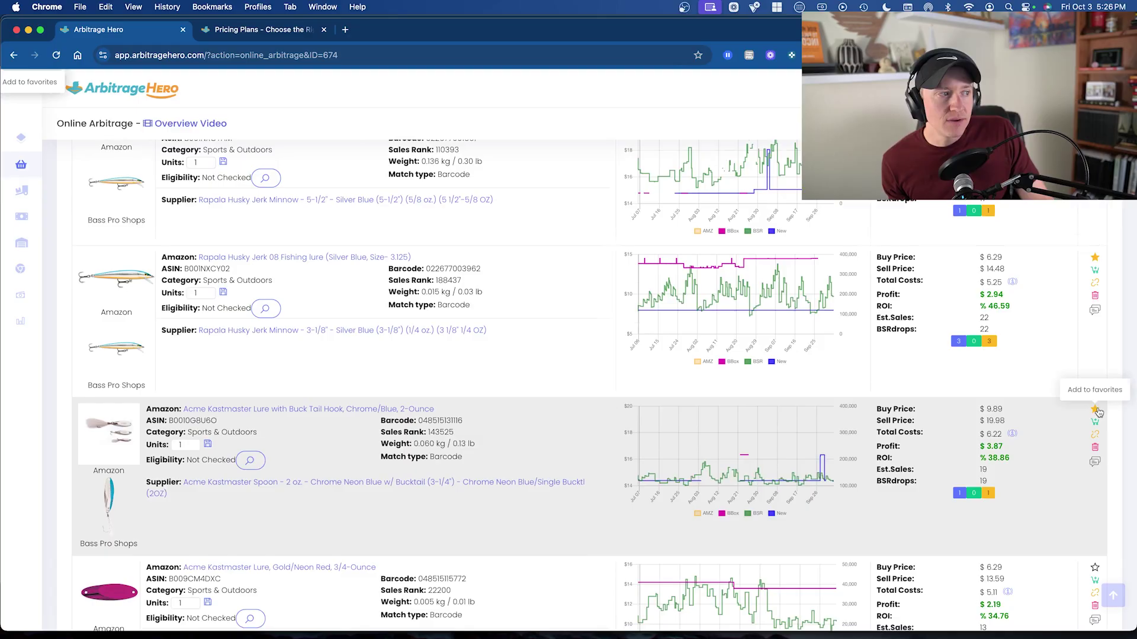
pyautogui.scroll(-3, 1094, 444)
pyautogui.click(1094, 469)
pyautogui.scroll(-2, 968, 459)
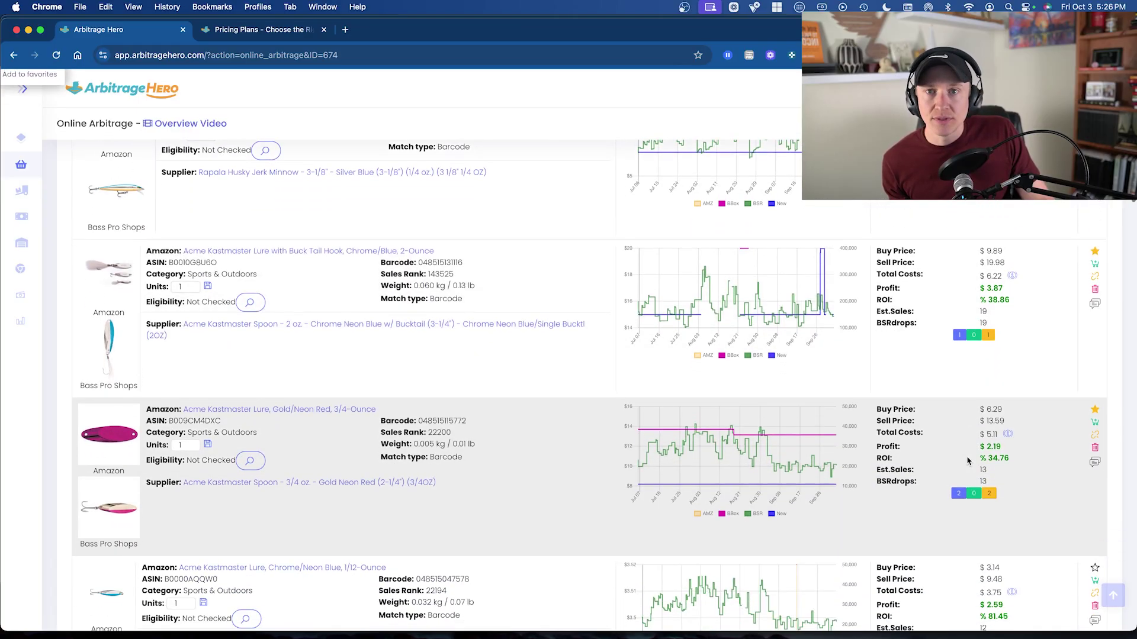
# Step: Open the online arbitrage Favorite Products list and review the saved products
pyautogui.scroll(5, 967, 460)
pyautogui.scroll(4, 968, 461)
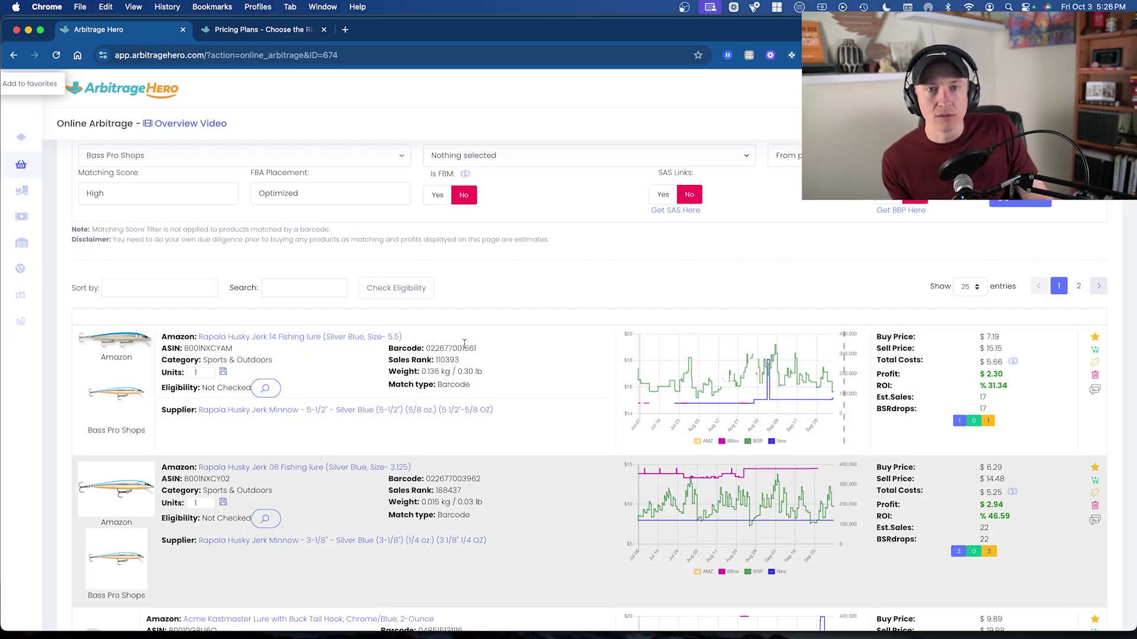
pyautogui.moveTo(35, 170)
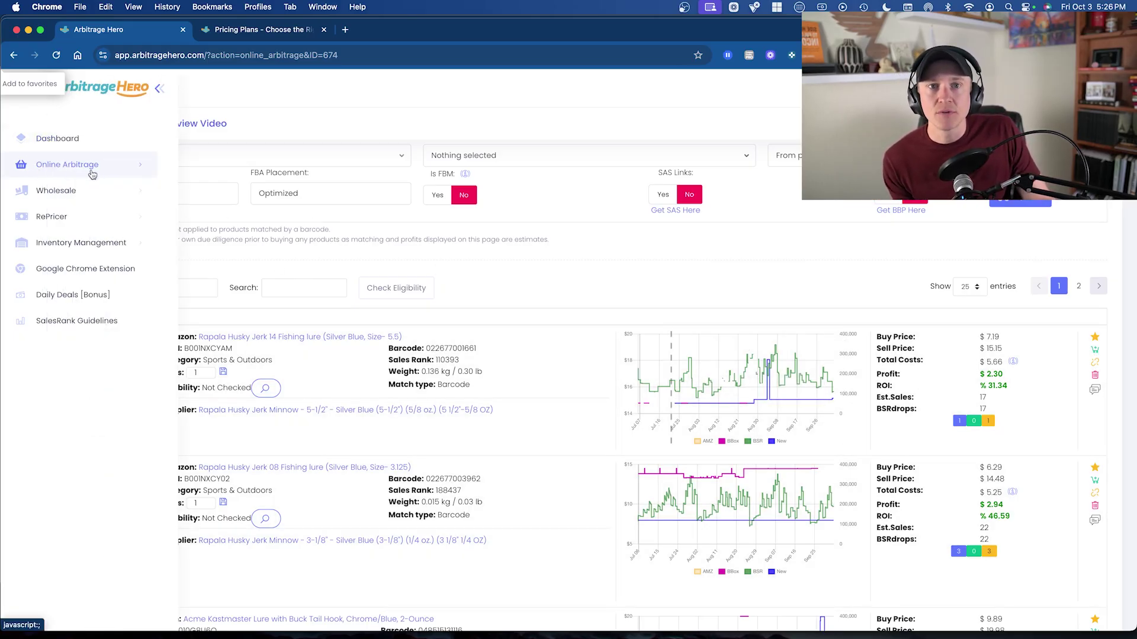
pyautogui.click(136, 170)
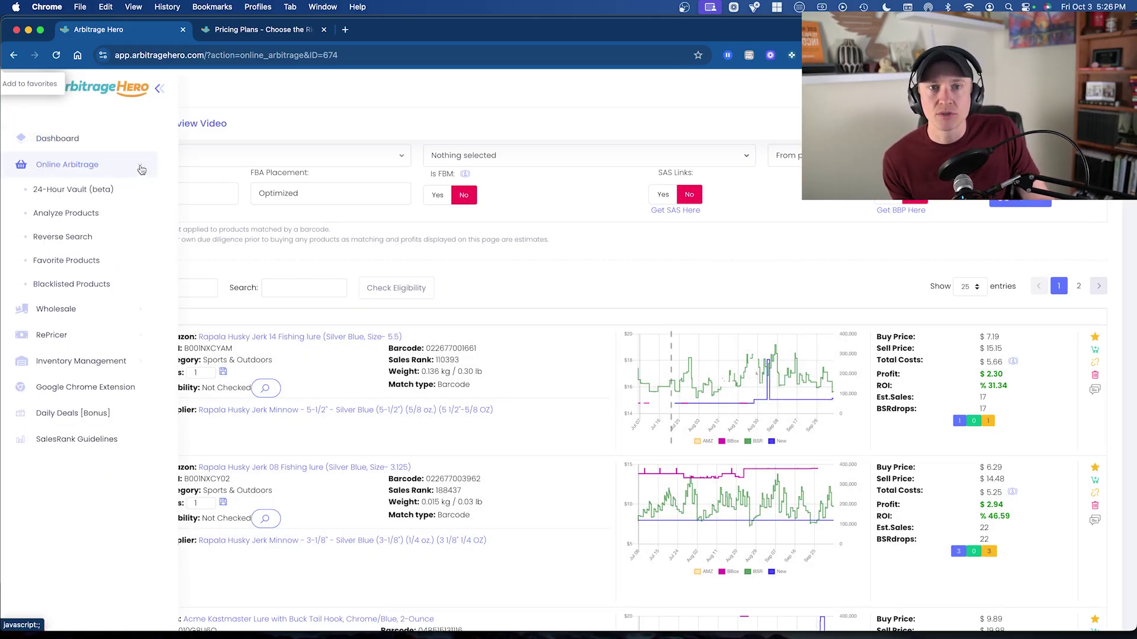
pyautogui.click(69, 261)
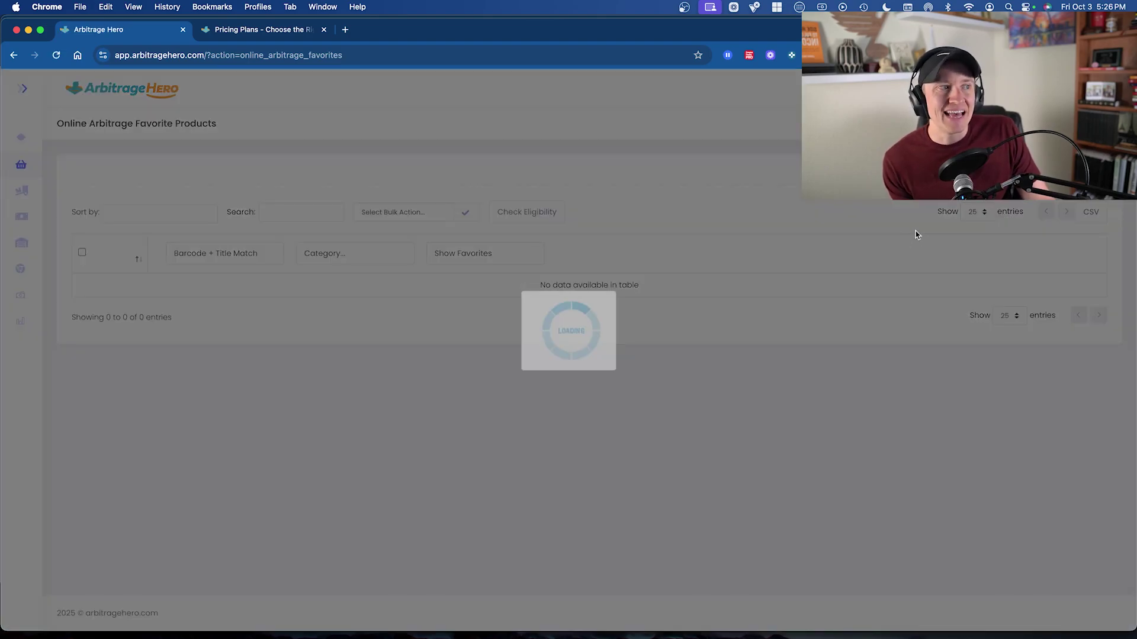
pyautogui.scroll(-6, 541, 396)
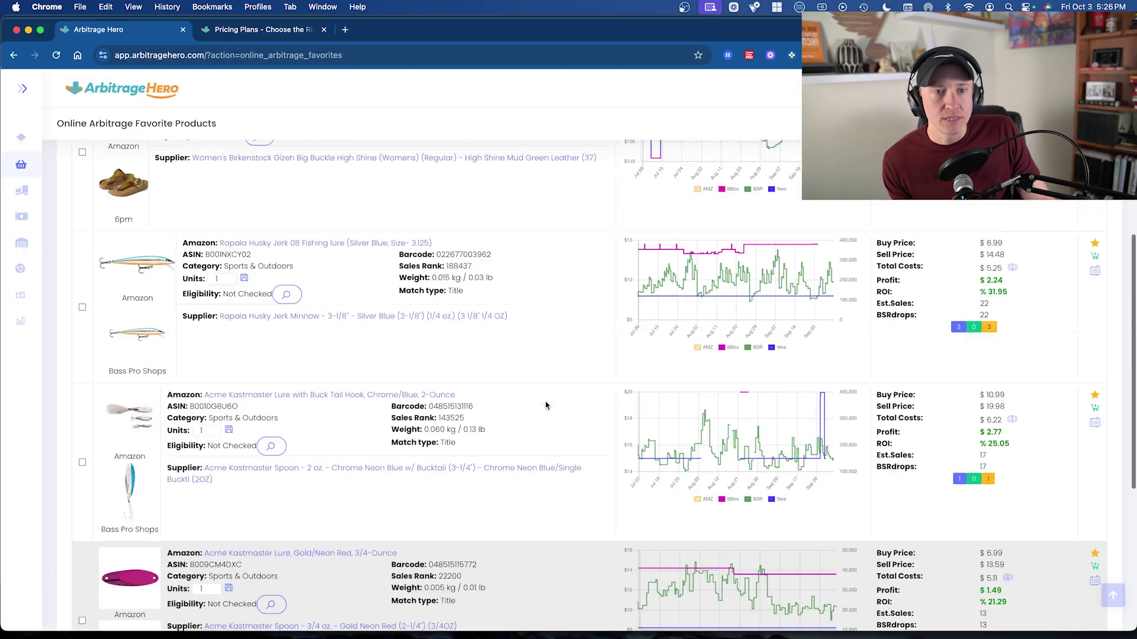
pyautogui.scroll(6, 1110, 315)
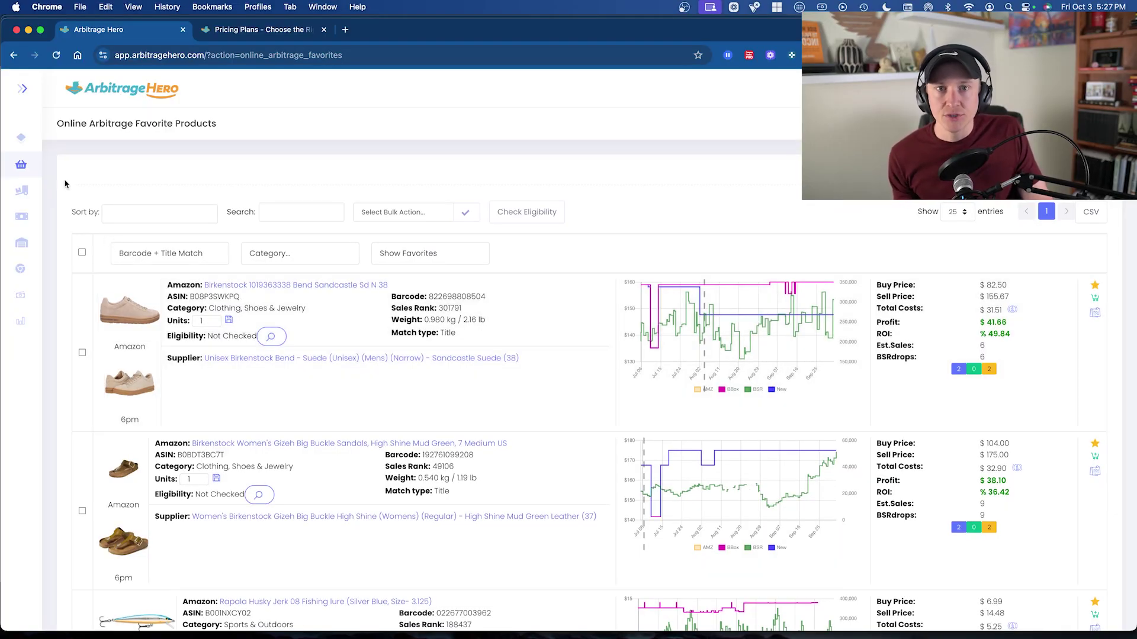
# Step: Open the Online Arbitrage Stores overview and examine the total products and match scores of the US stores
pyautogui.moveTo(52, 172)
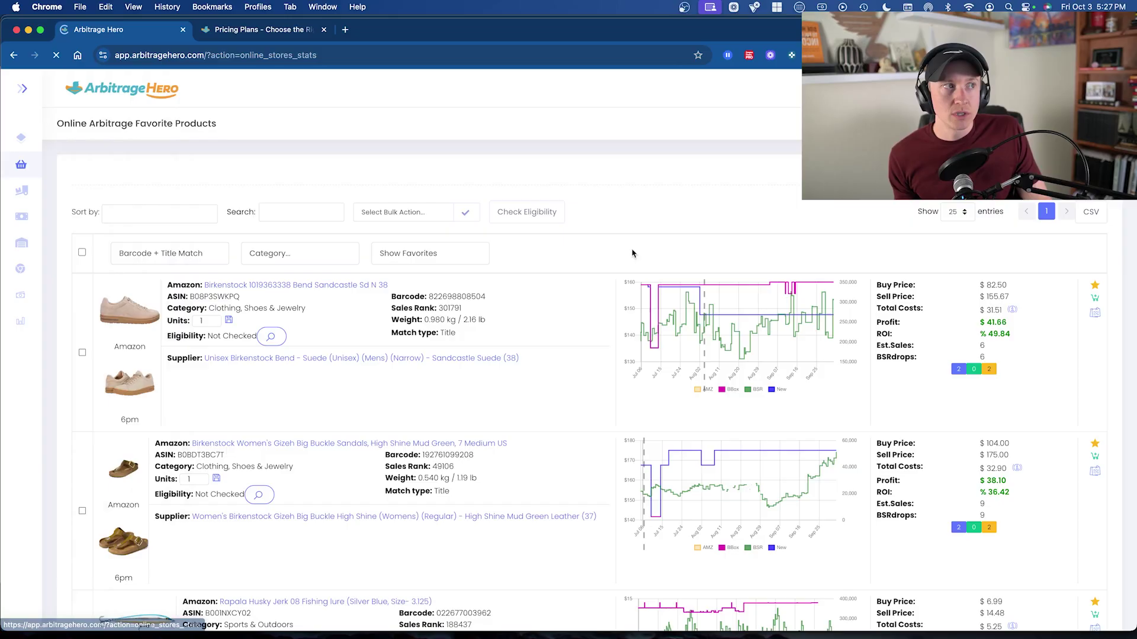
pyautogui.scroll(-1, 154, 233)
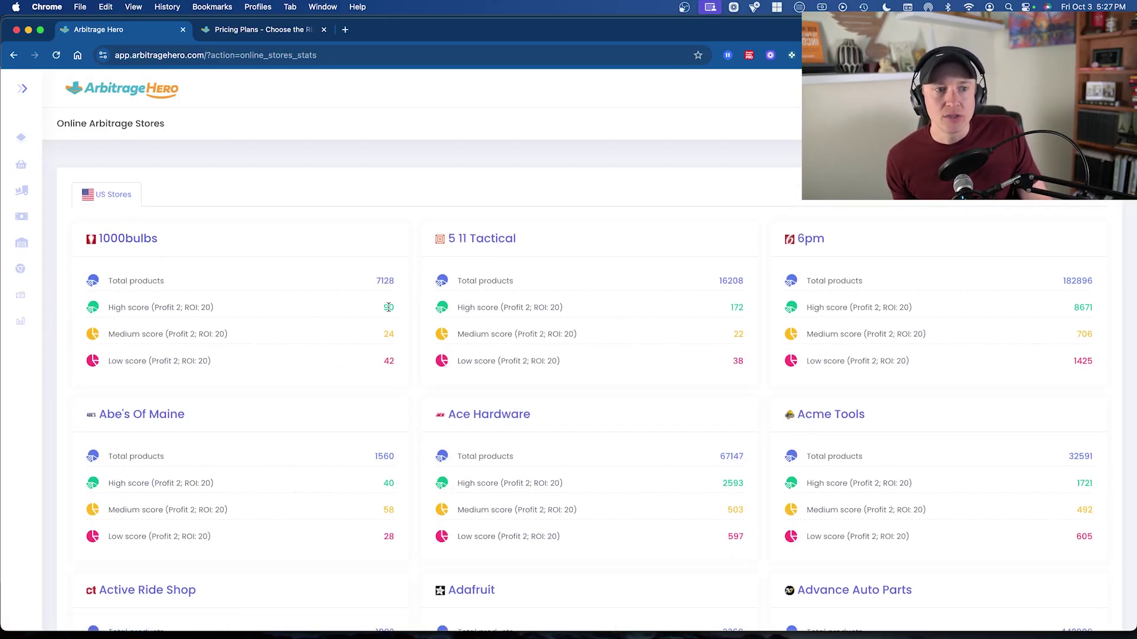
pyautogui.scroll(-20, 526, 336)
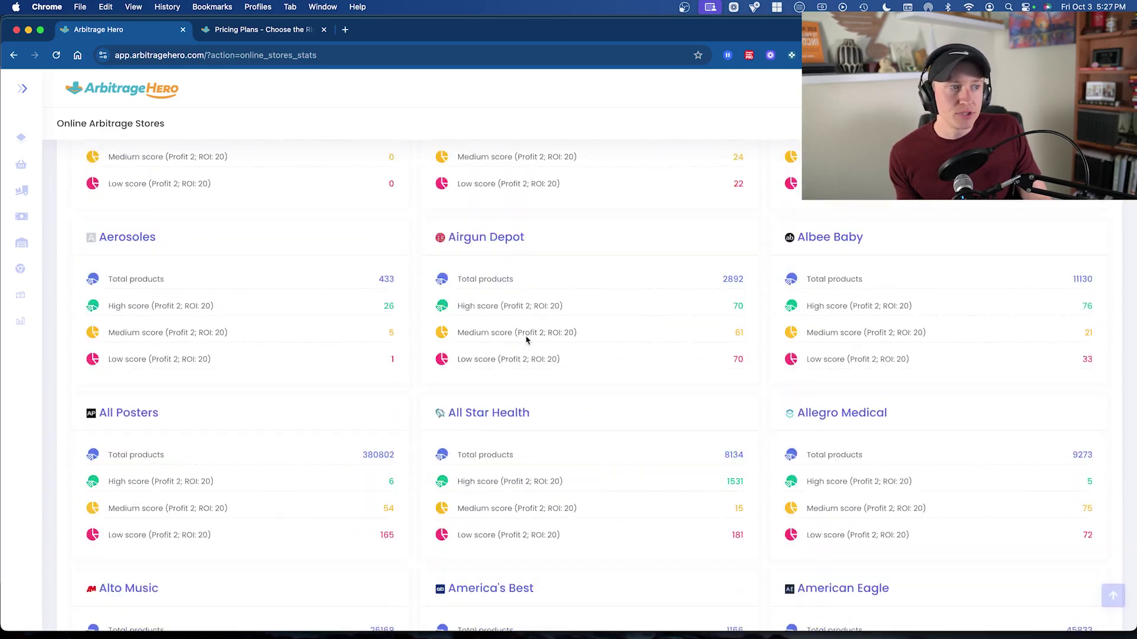
pyautogui.scroll(-20, 525, 336)
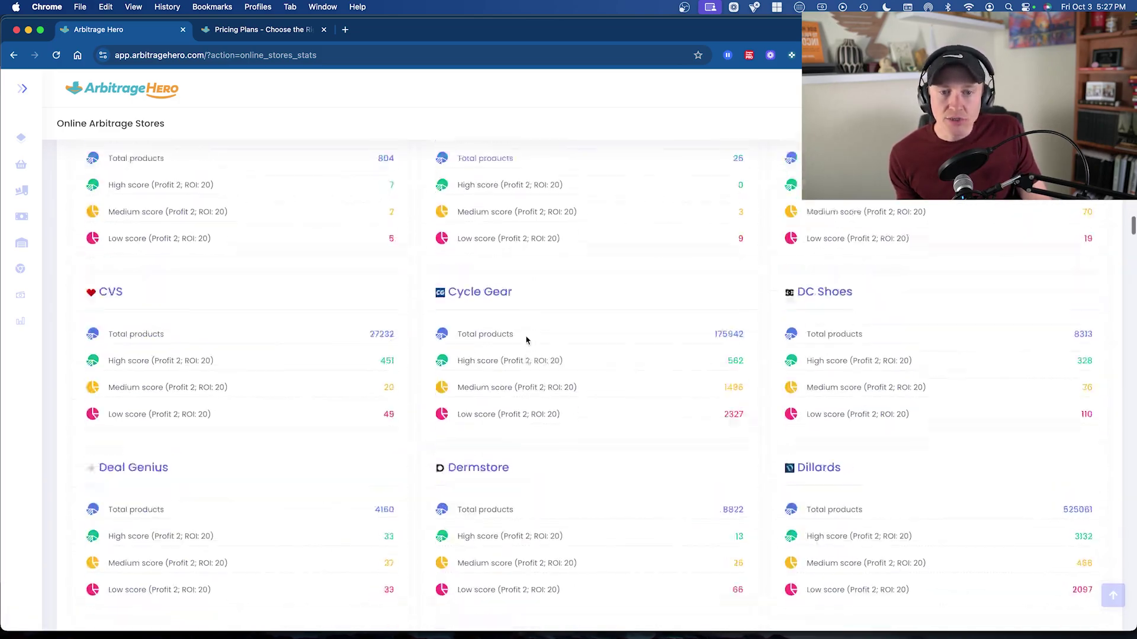
pyautogui.scroll(-20, 527, 339)
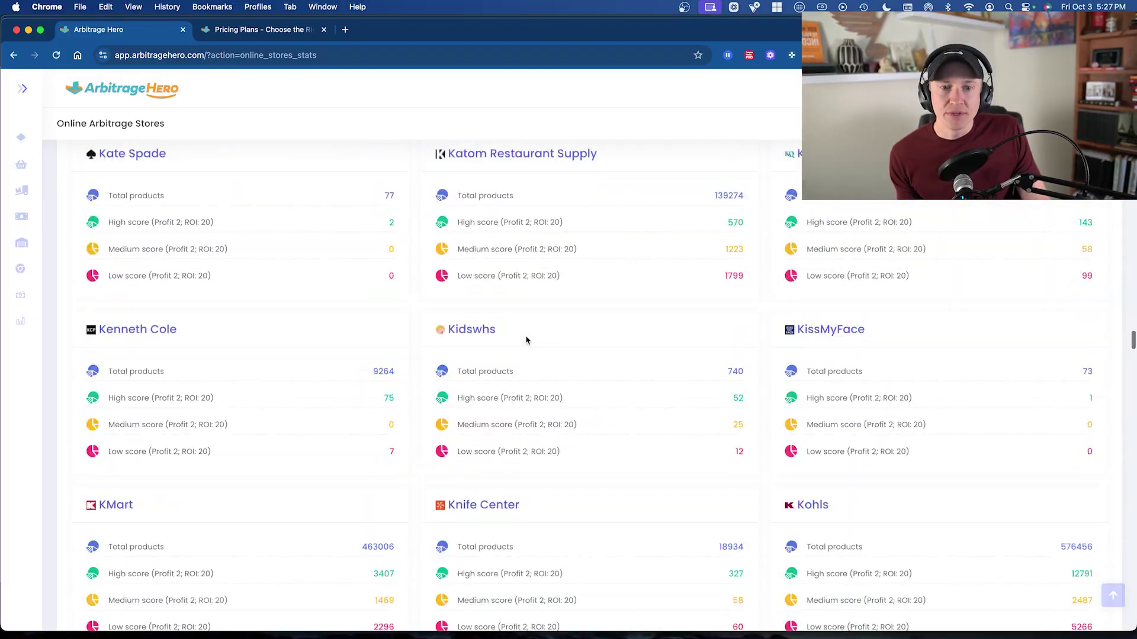
pyautogui.scroll(-20, 526, 339)
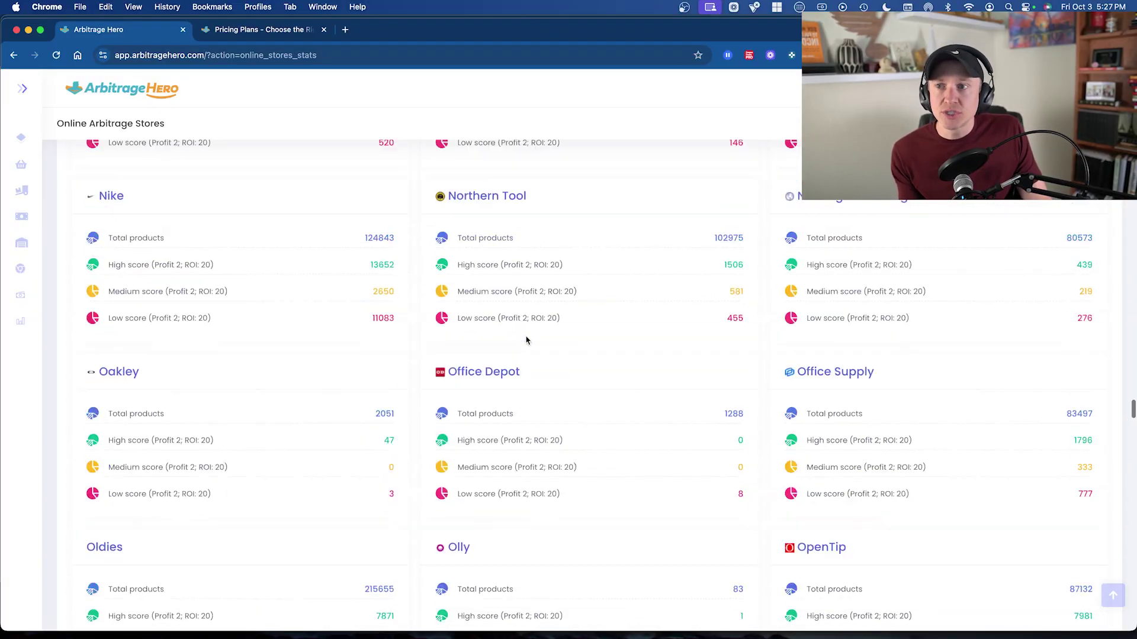
pyautogui.scroll(-20, 526, 339)
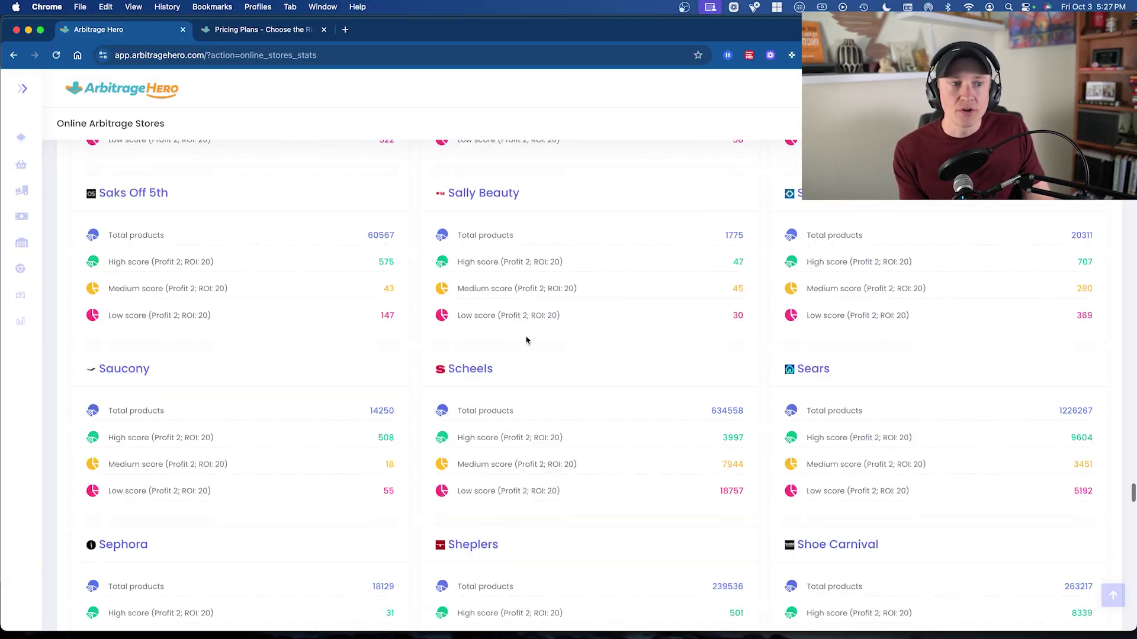
pyautogui.scroll(-20, 527, 339)
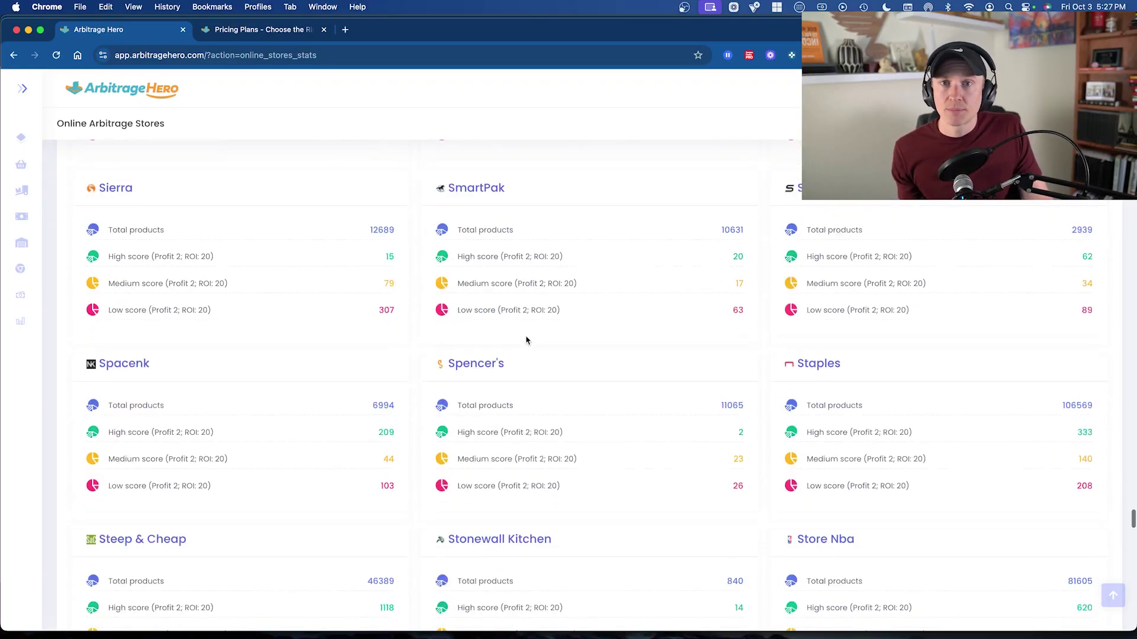
pyautogui.scroll(1, 527, 339)
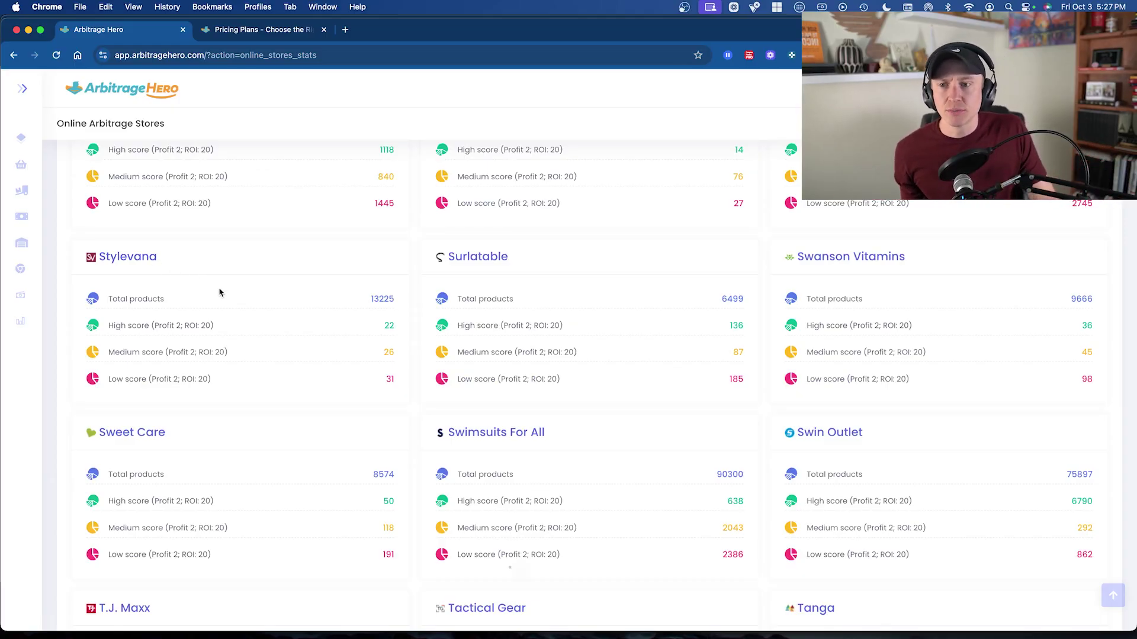
# Step: Open the 24h Vault for online arbitrage and read the note on which products its results include
pyautogui.scroll(-20, 219, 292)
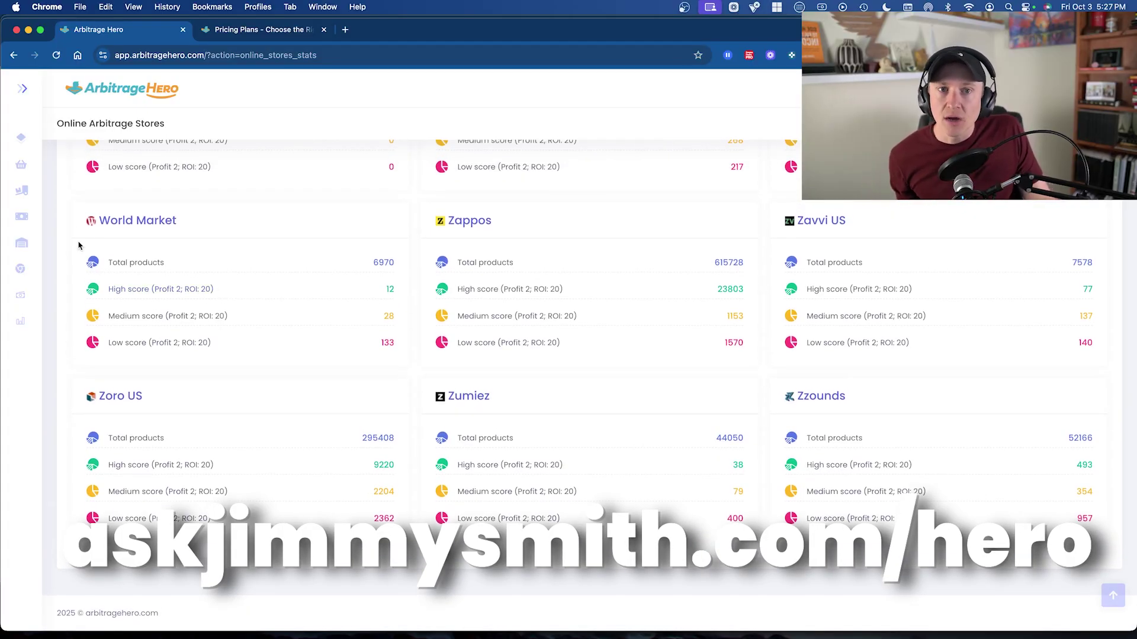
pyautogui.moveTo(12, 168)
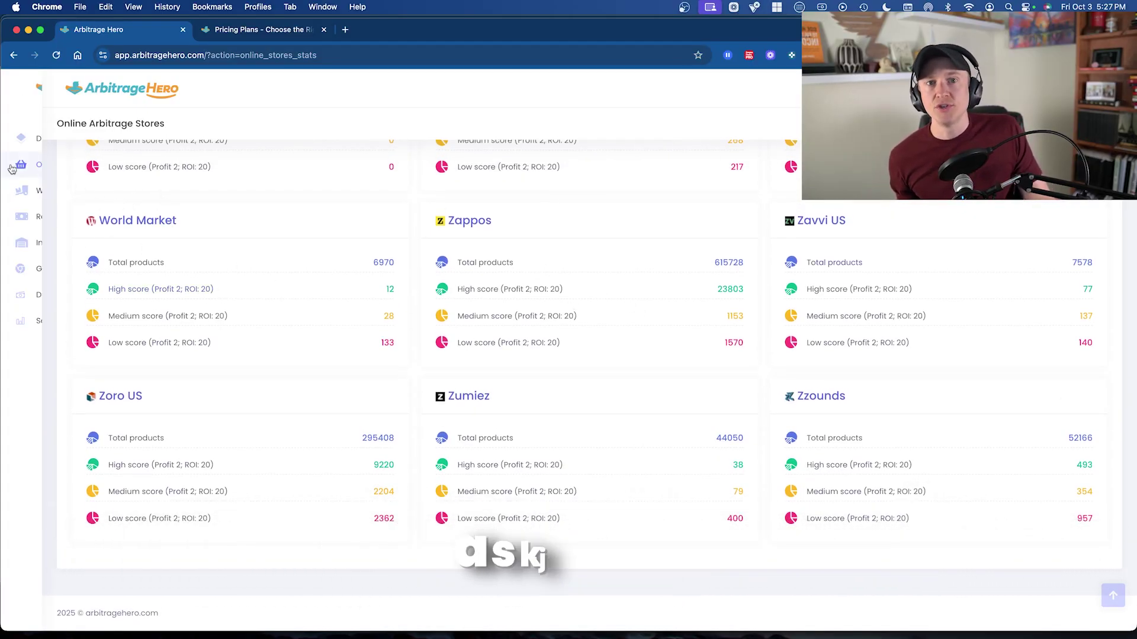
pyautogui.click(136, 170)
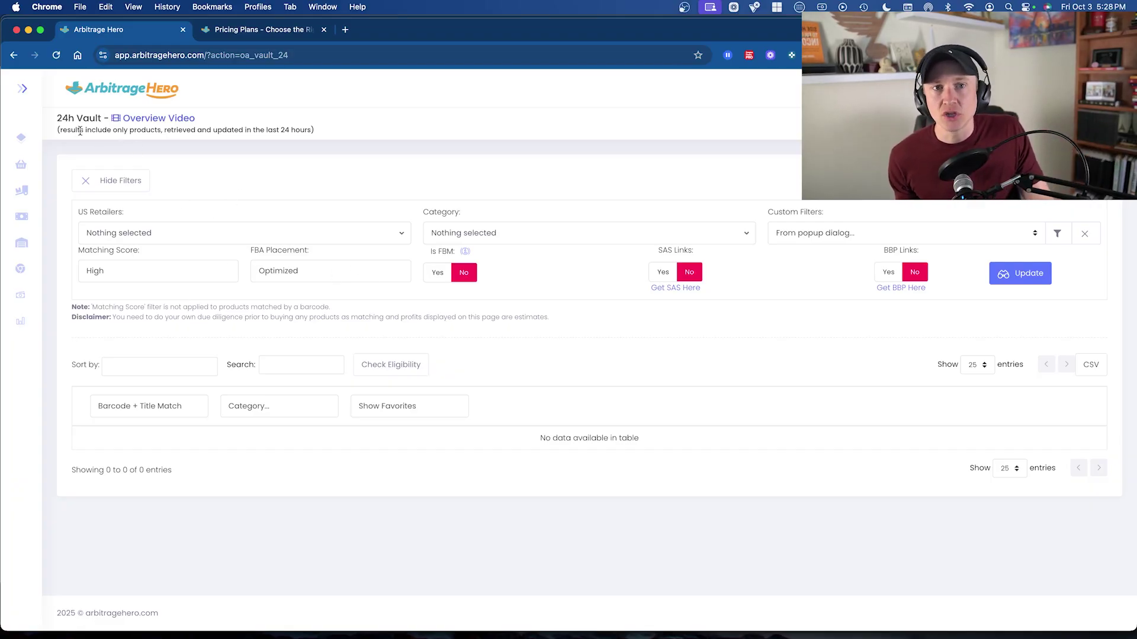
pyautogui.moveTo(110, 131); pyautogui.dragTo(258, 142)
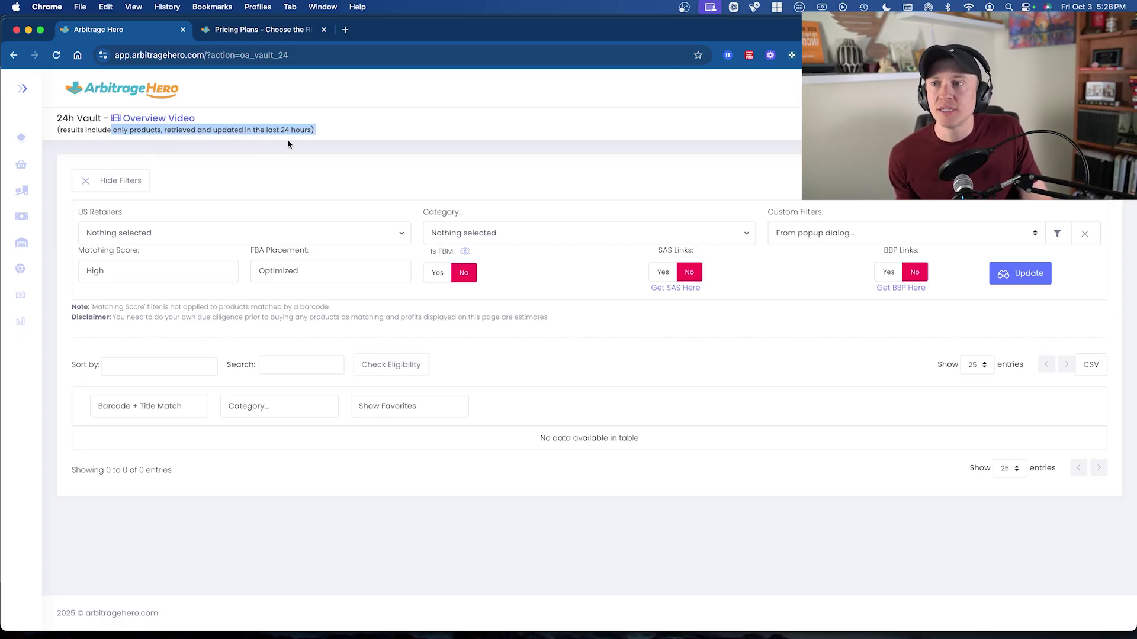
pyautogui.scroll(5, 288, 144)
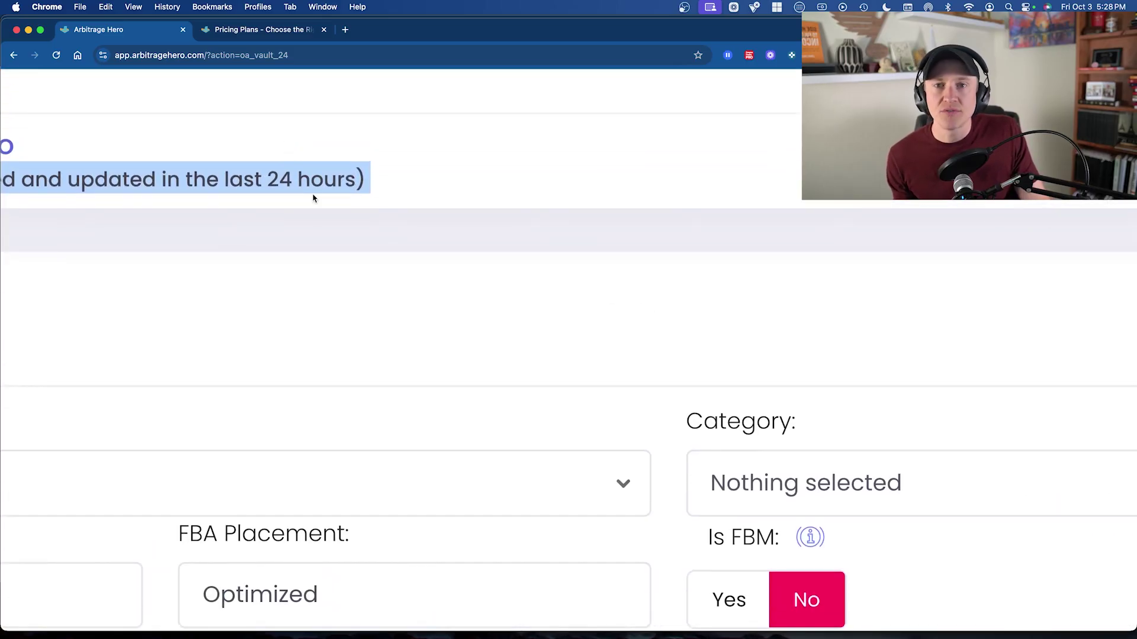
pyautogui.scroll(-5, 313, 197)
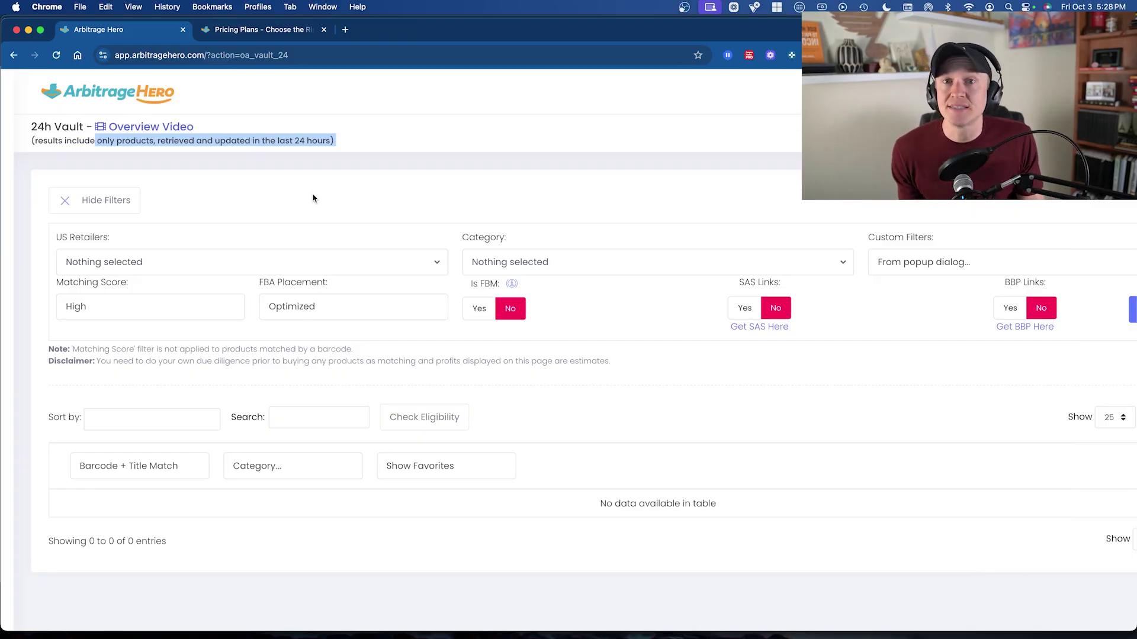
pyautogui.press('super+minus')
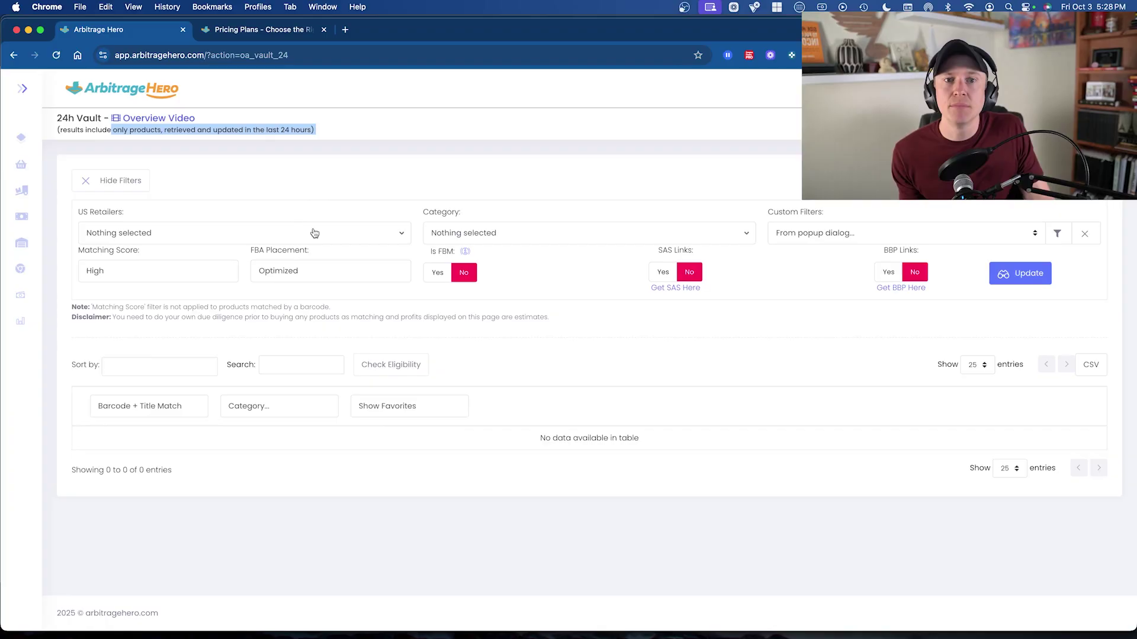
# Step: Set the 24h Vault's US retailer filter to Ace Hardware
pyautogui.click(276, 235)
pyautogui.write('ae')
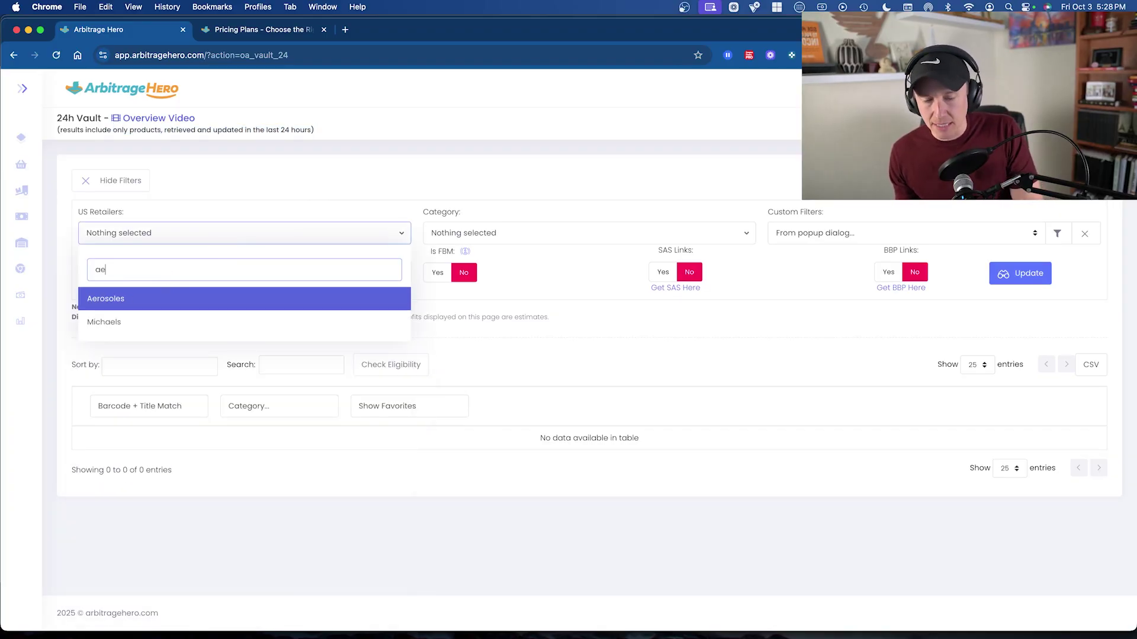
pyautogui.press('BackSpace')
pyautogui.write('ce')
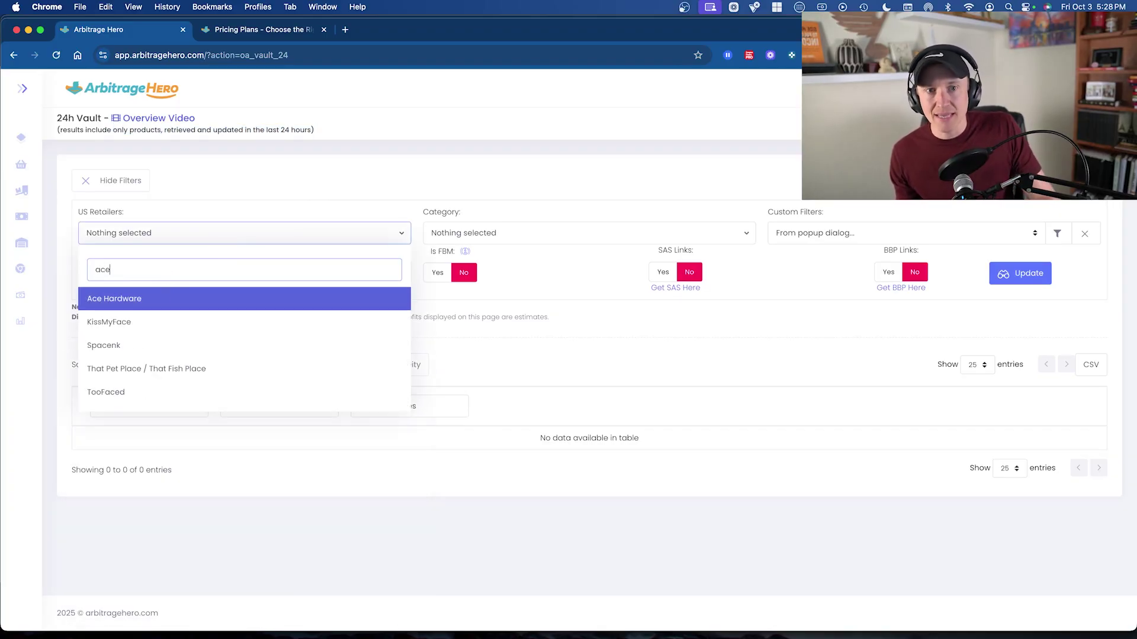
pyautogui.click(161, 299)
pyautogui.click(284, 210)
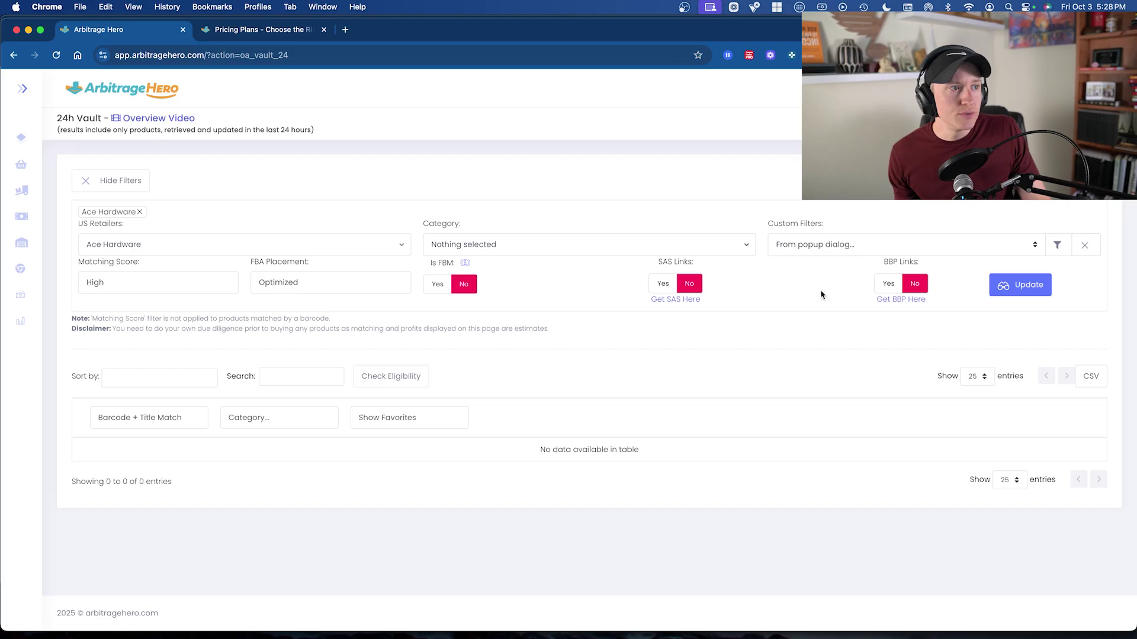
# Step: Apply the Leads Mining custom filter with the matching score kept at High, and load the 24h Vault results
pyautogui.click(995, 244)
pyautogui.click(855, 258)
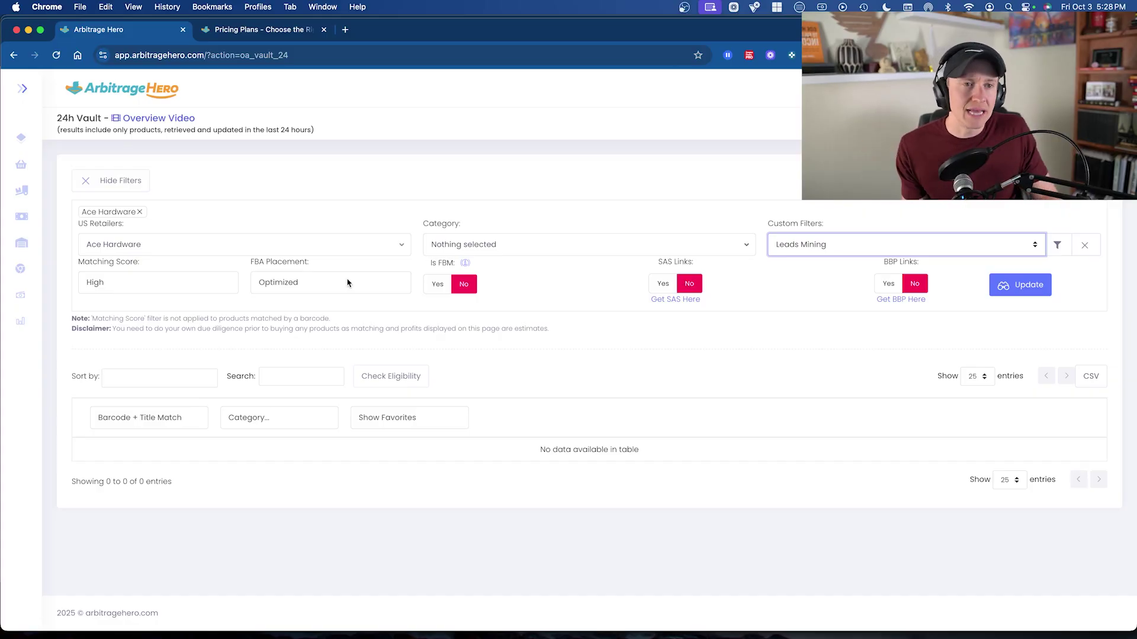
pyautogui.click(124, 291)
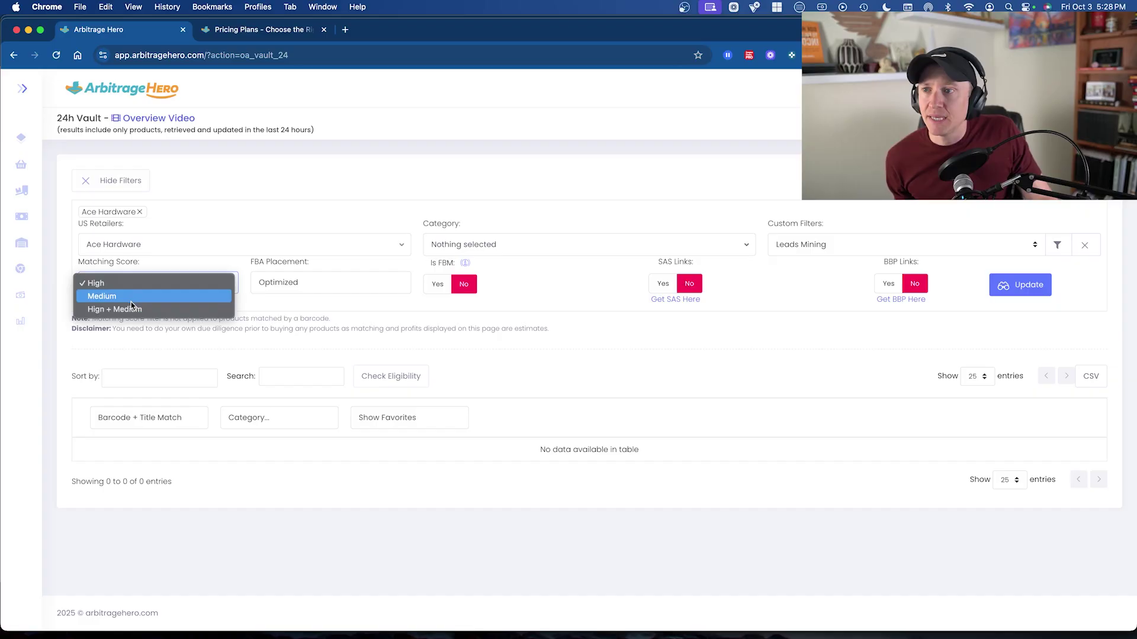
pyautogui.click(275, 310)
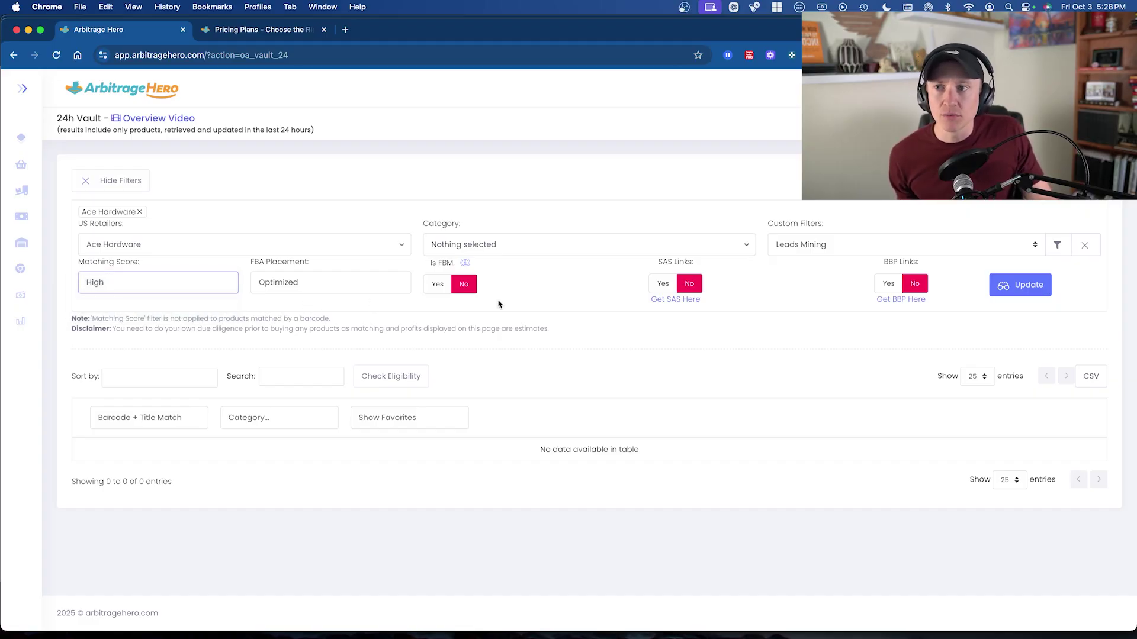
pyautogui.click(636, 287)
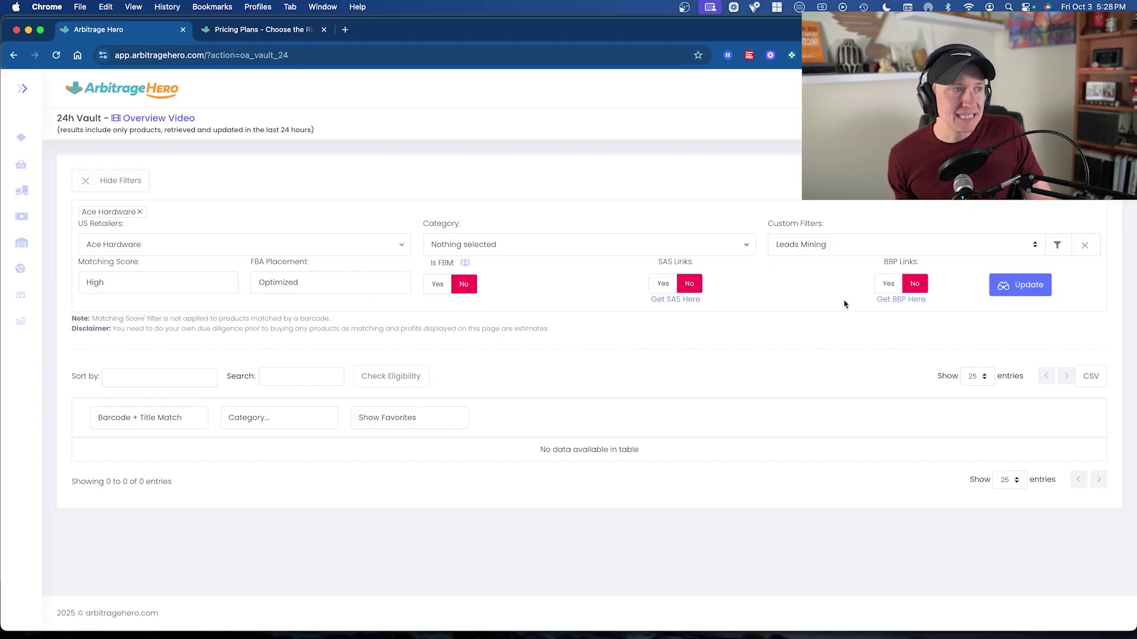
pyautogui.click(1022, 290)
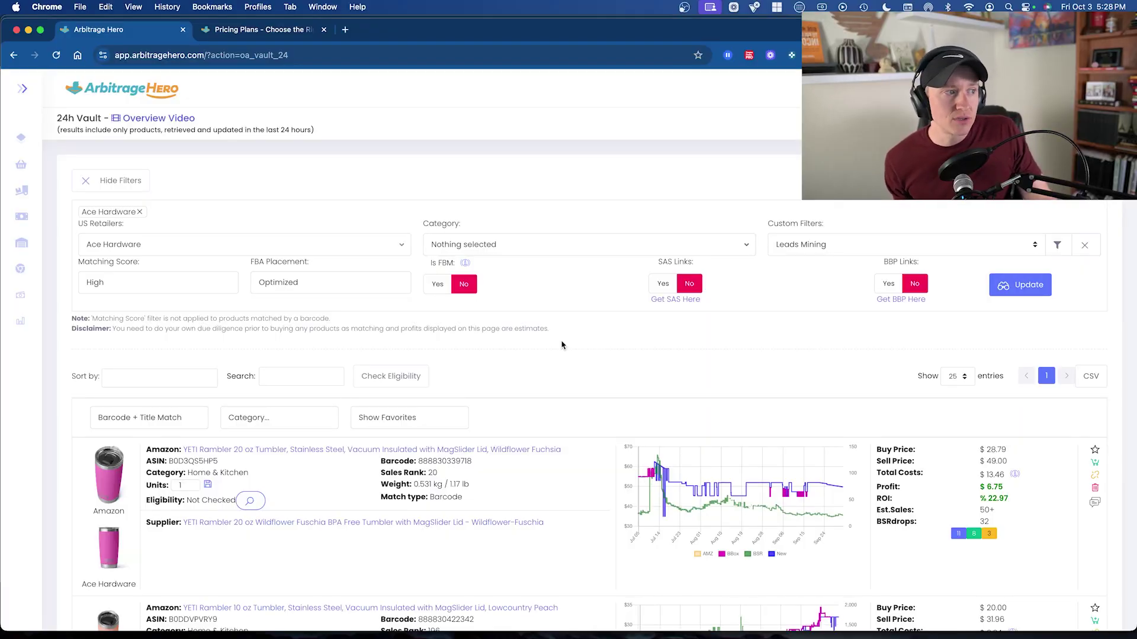
# Step: Review the Ace Hardware products in the 24h Vault, examining profit, ROI and competing offers on the Cantex lock nuts and the Leviton switch
pyautogui.scroll(-10, 561, 345)
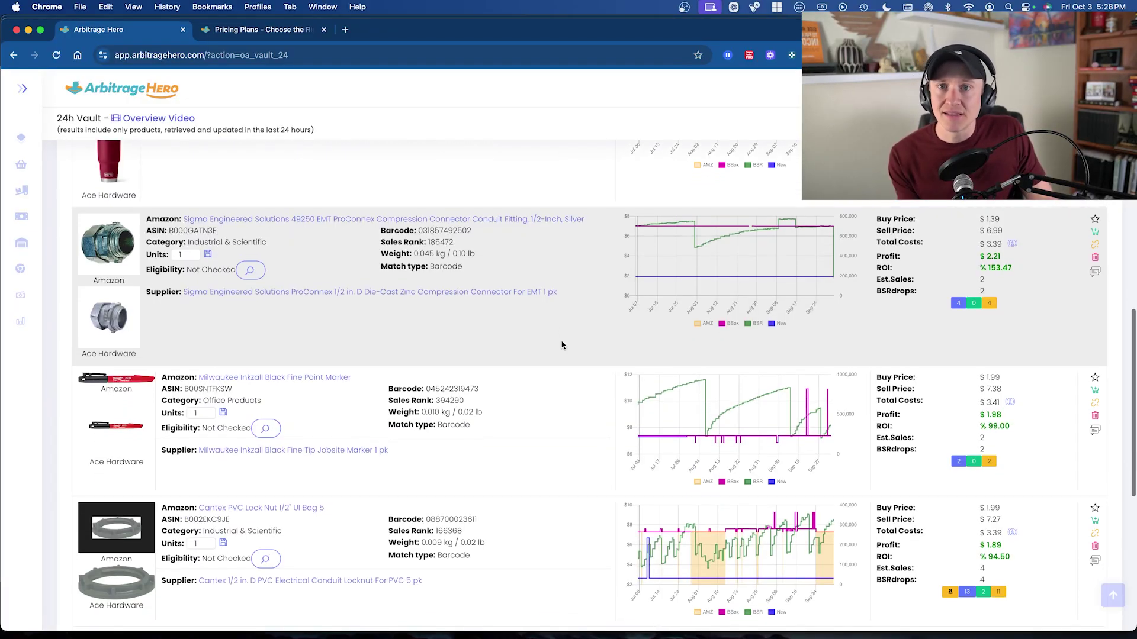
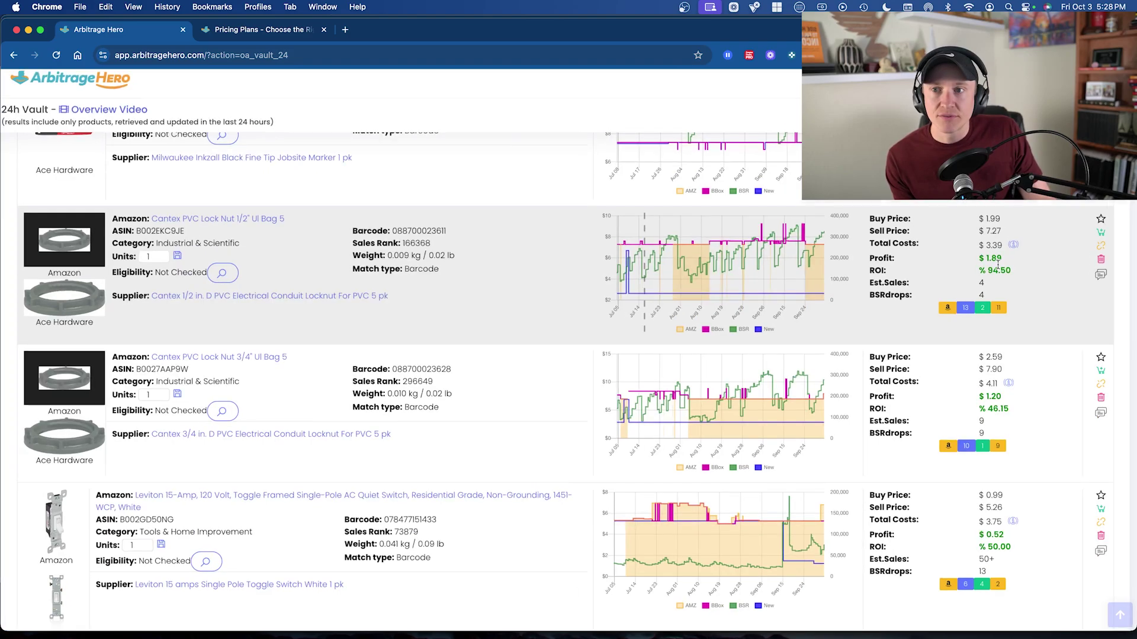
pyautogui.scroll(5, 998, 267)
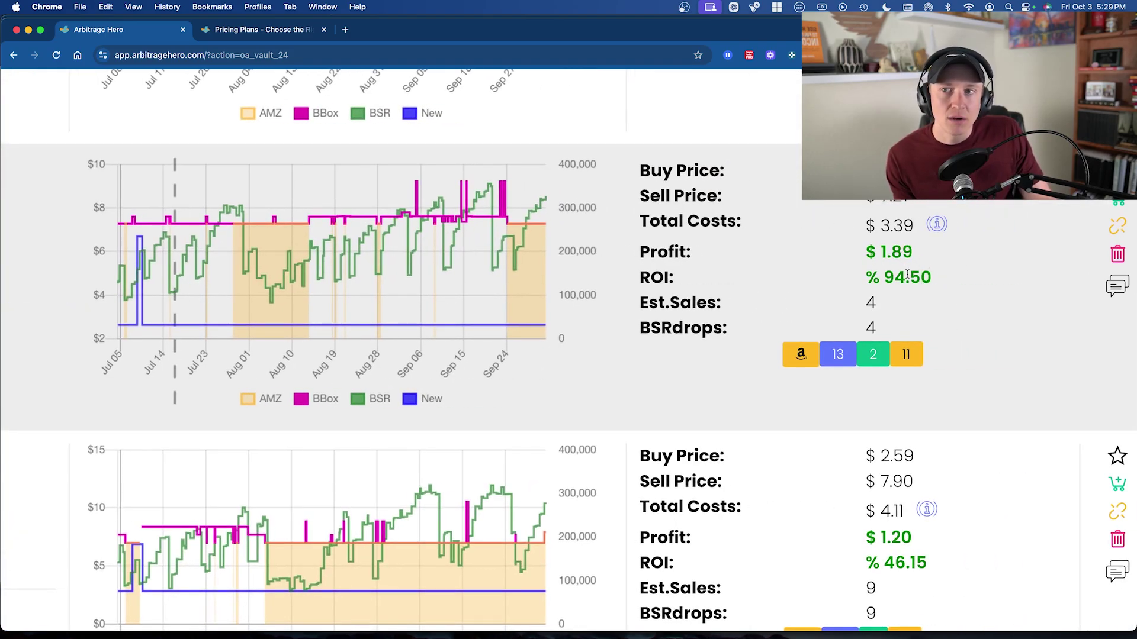
pyautogui.scroll(-4, 907, 274)
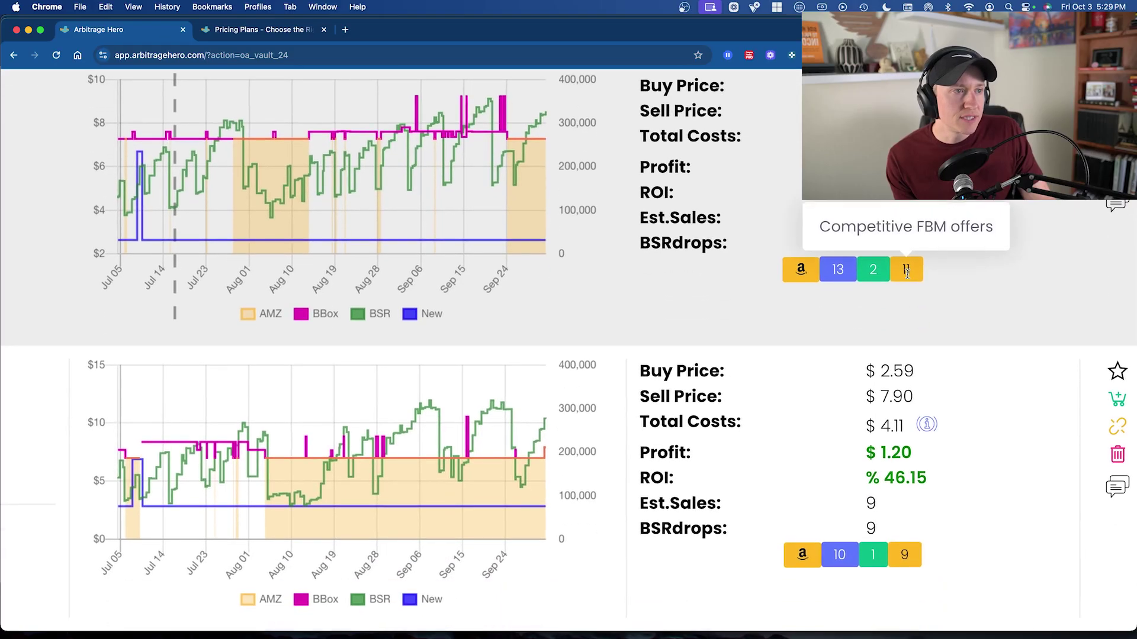
pyautogui.scroll(-4, 896, 352)
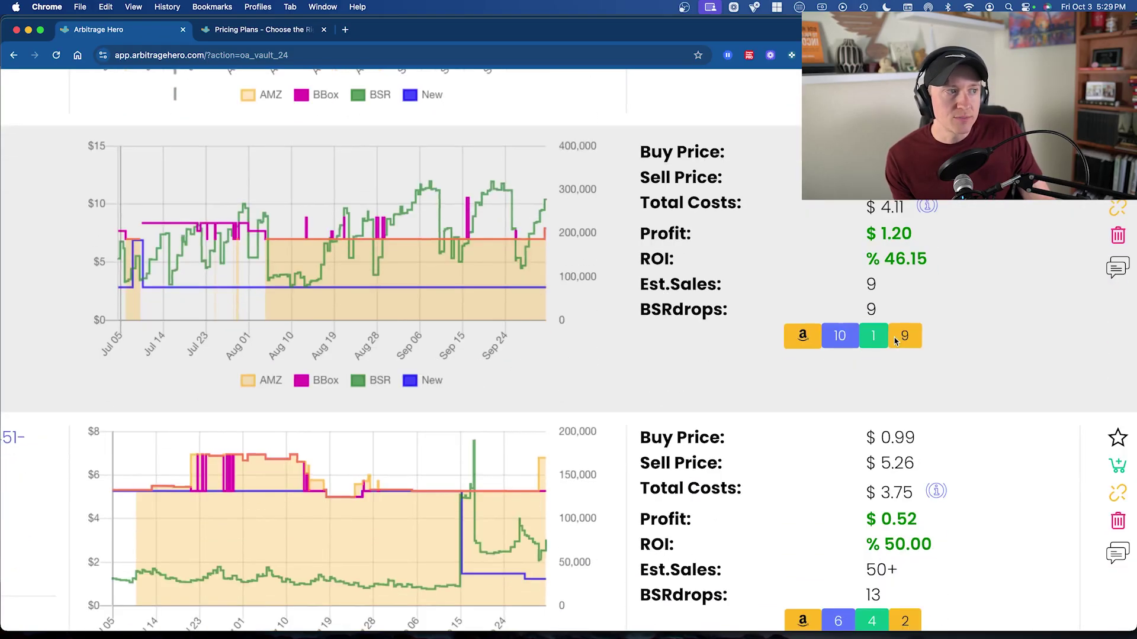
pyautogui.scroll(-5, 896, 353)
pyautogui.scroll(-3, 592, 312)
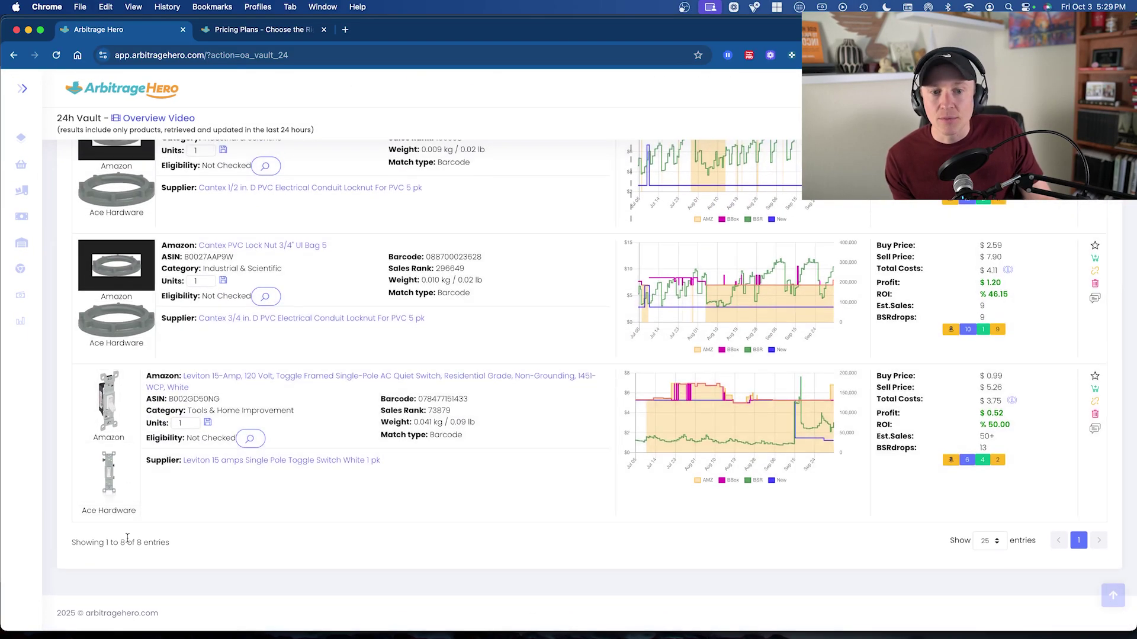
pyautogui.scroll(15, 187, 551)
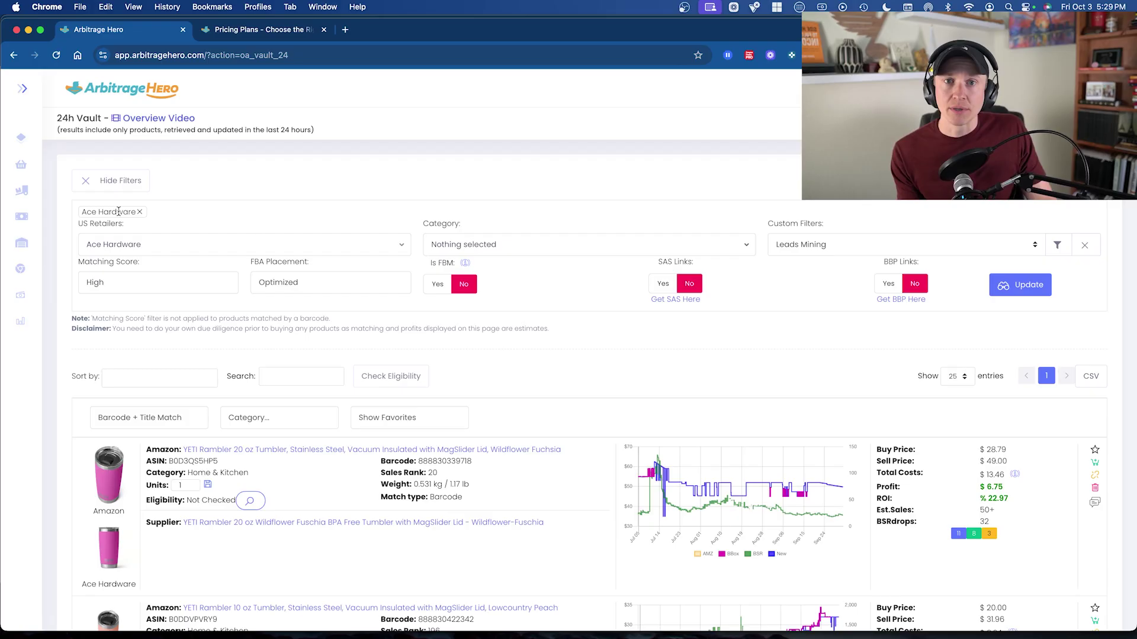
# Step: Return to the main Online Arbitrage search and set its US retailer to Ace Hardware
pyautogui.moveTo(33, 166)
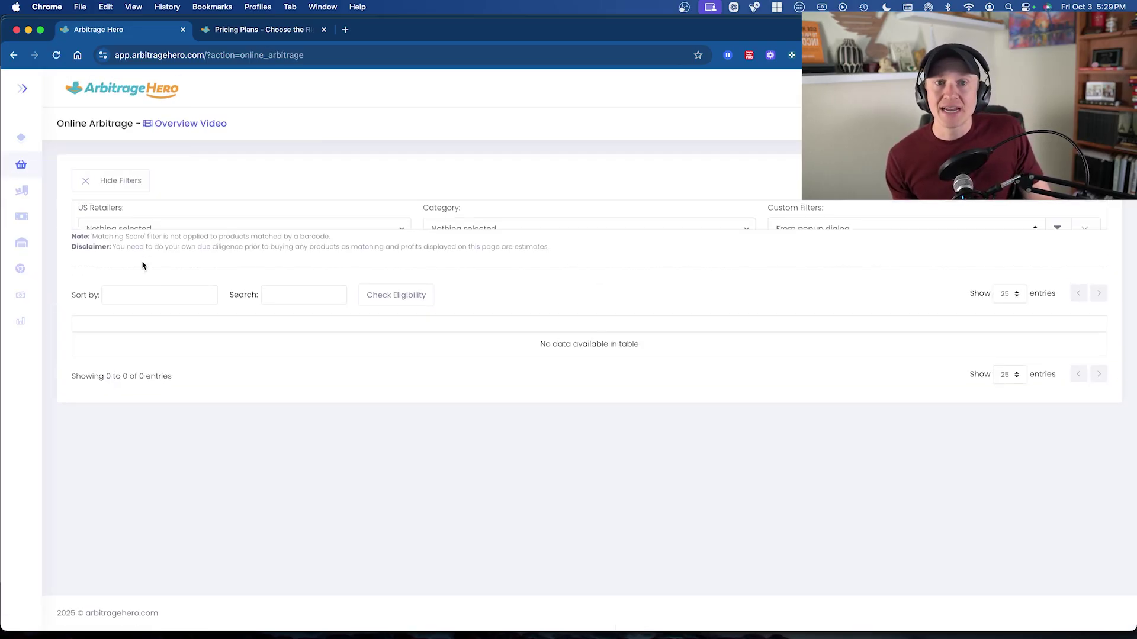
pyautogui.click(151, 237)
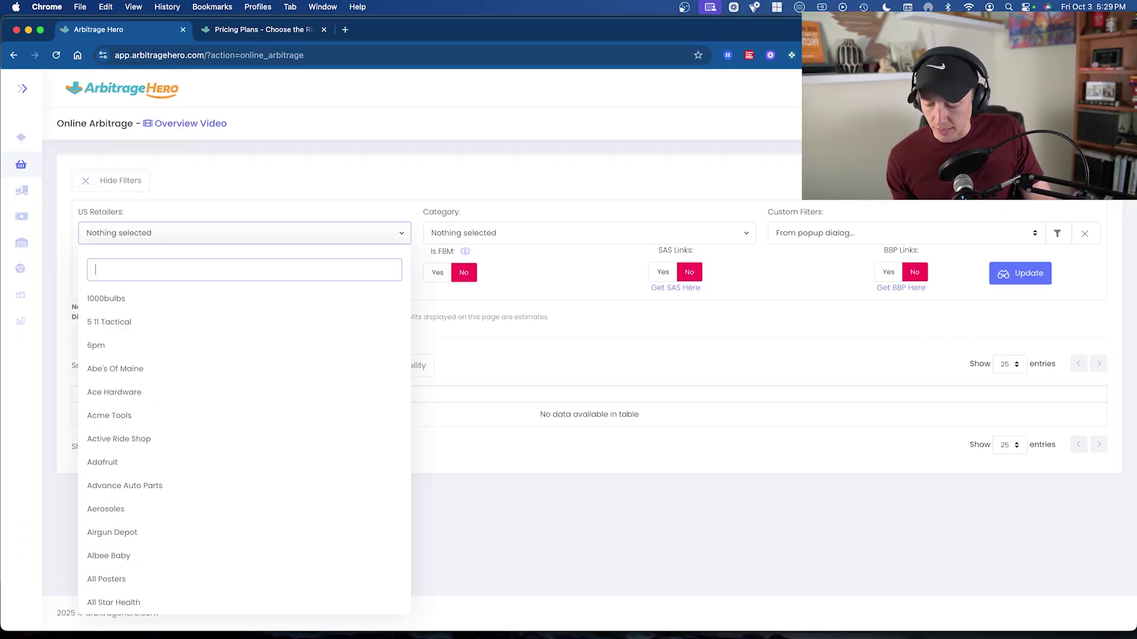
pyautogui.write('ace')
pyautogui.click(133, 301)
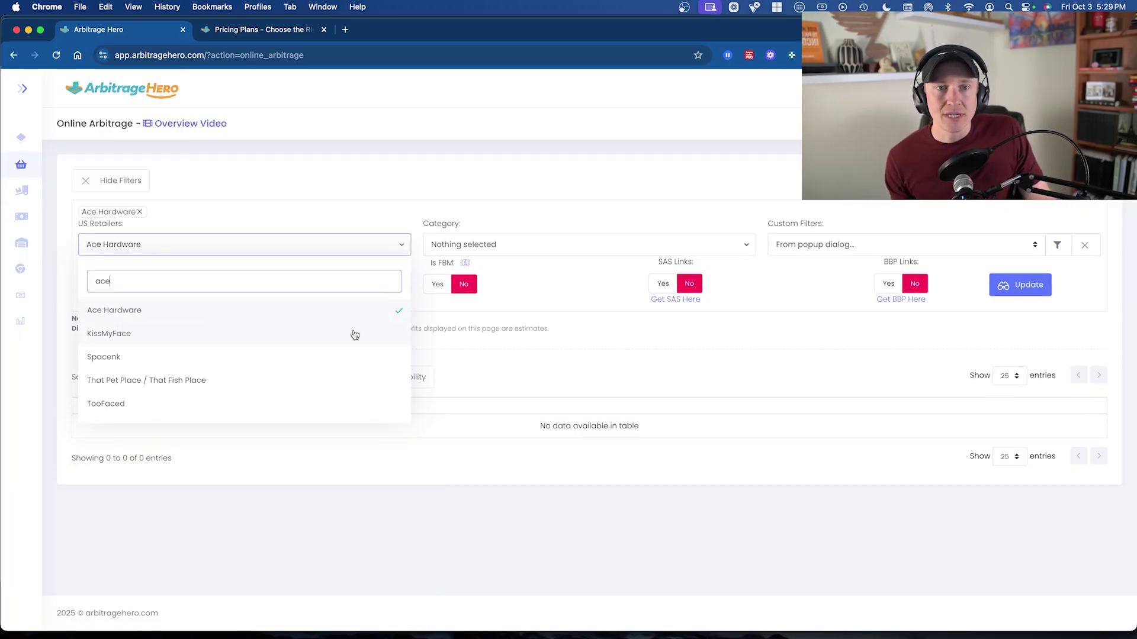
pyautogui.click(274, 241)
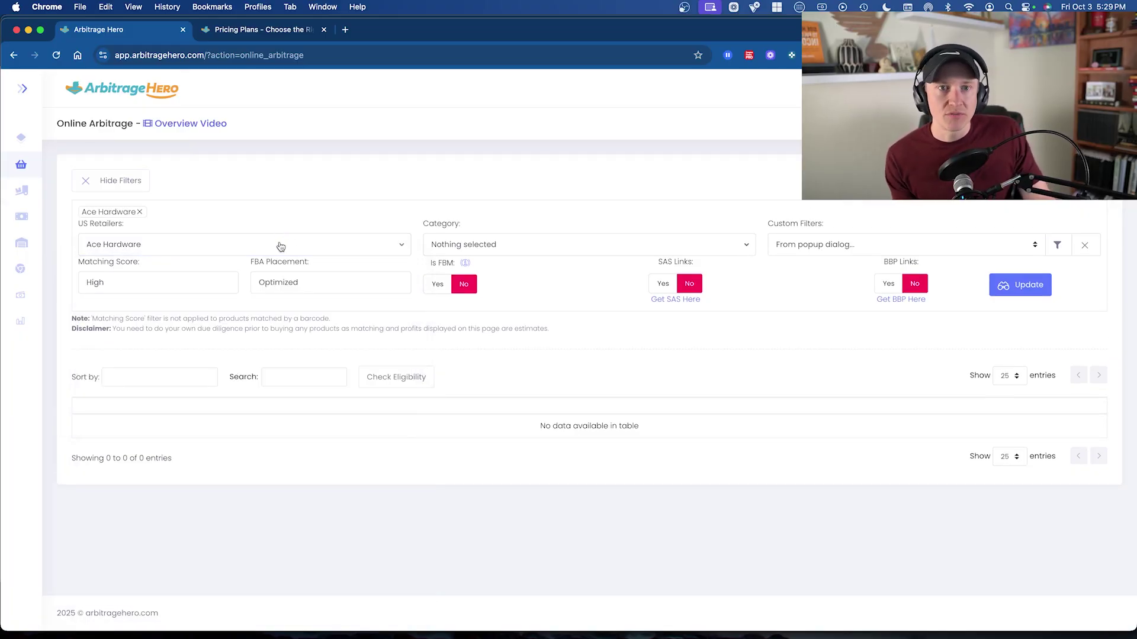
# Step: Apply the Leads Mining custom filter to the Online Arbitrage search and load the matching products
pyautogui.click(832, 245)
pyautogui.click(833, 258)
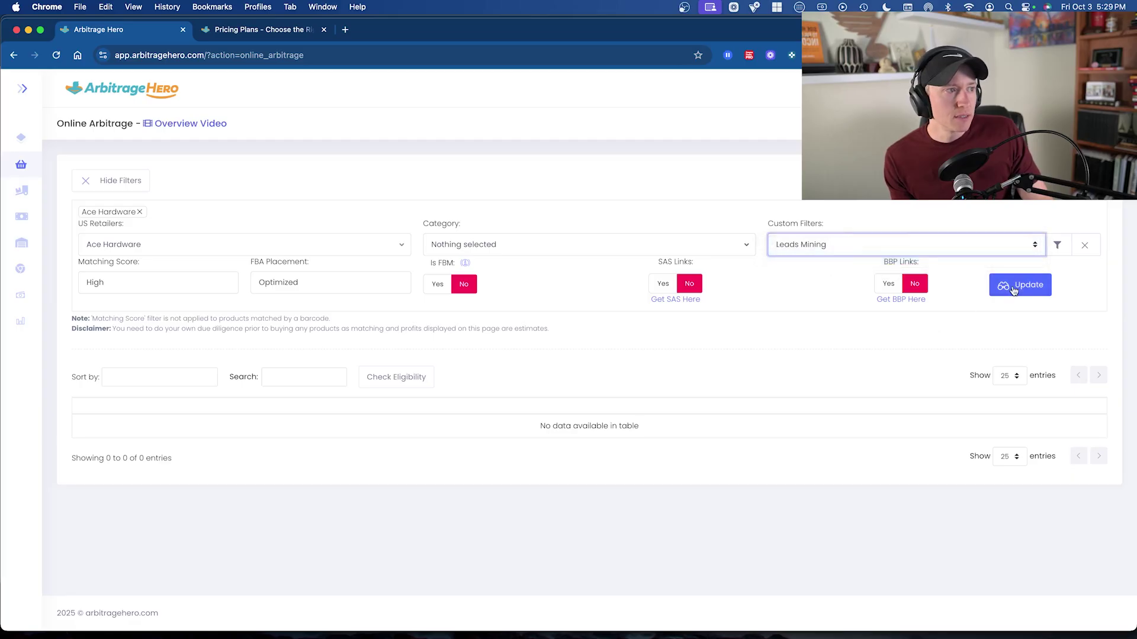
pyautogui.click(1010, 284)
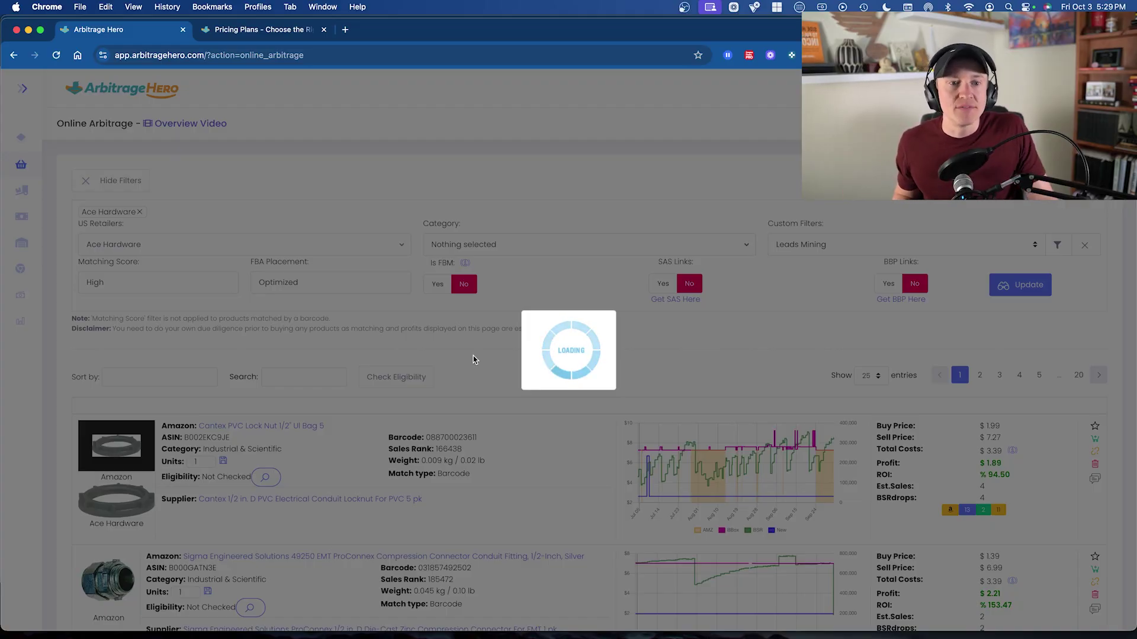
# Step: Review the first page of Ace Hardware matches in the full Online Arbitrage search, and reload the page
pyautogui.scroll(-3, 473, 360)
pyautogui.scroll(-5, 473, 359)
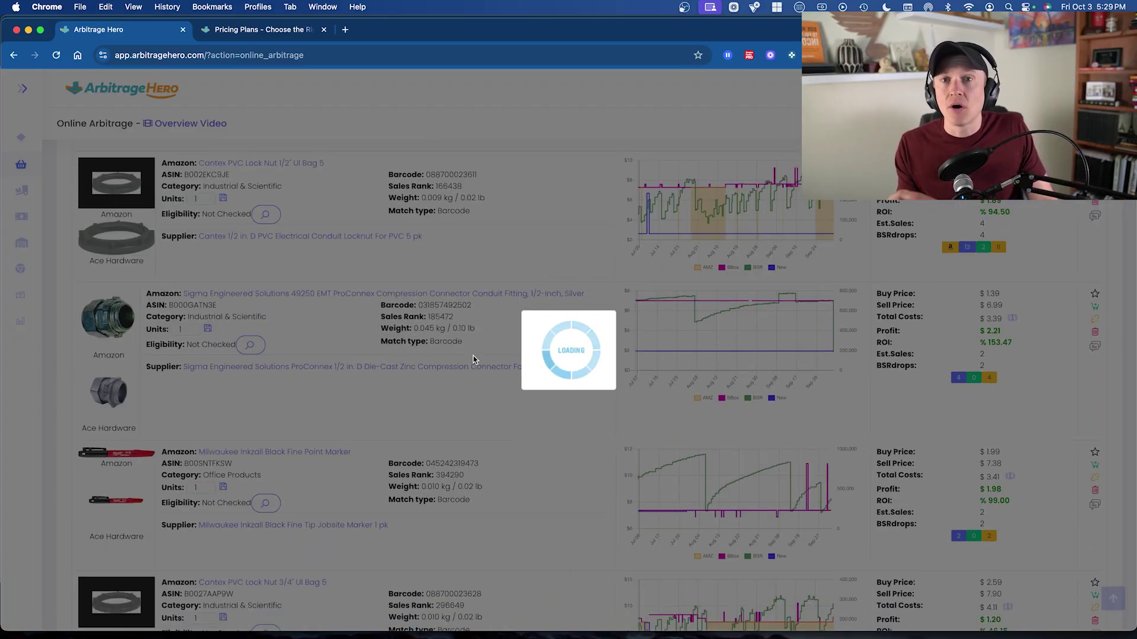
pyautogui.scroll(-15, 474, 359)
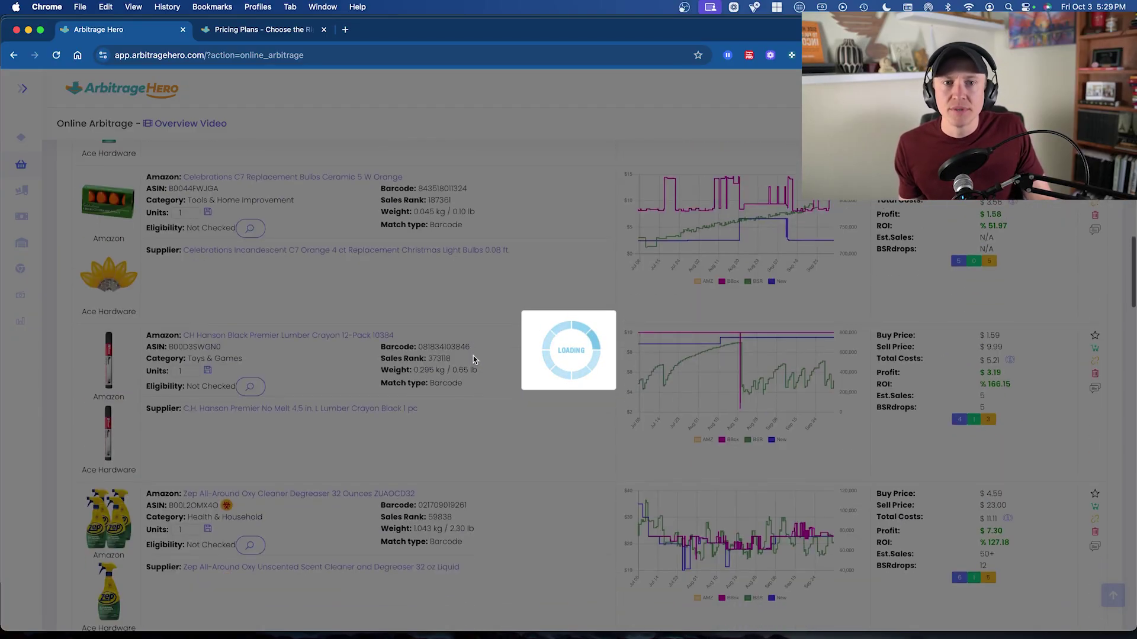
pyautogui.scroll(-15, 473, 359)
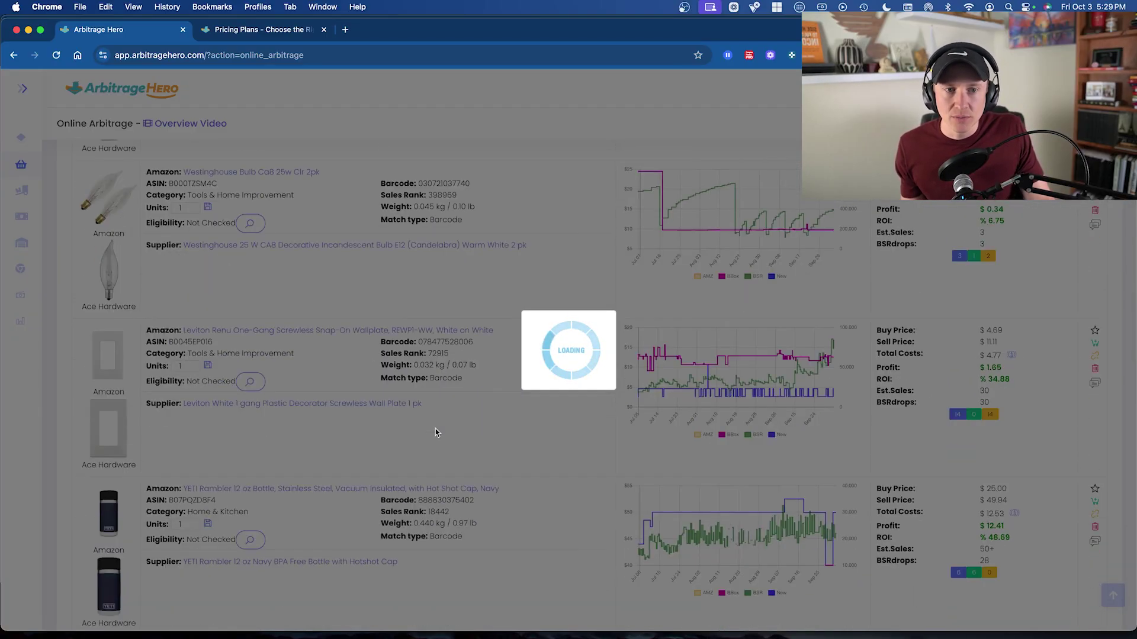
pyautogui.scroll(-15, 435, 429)
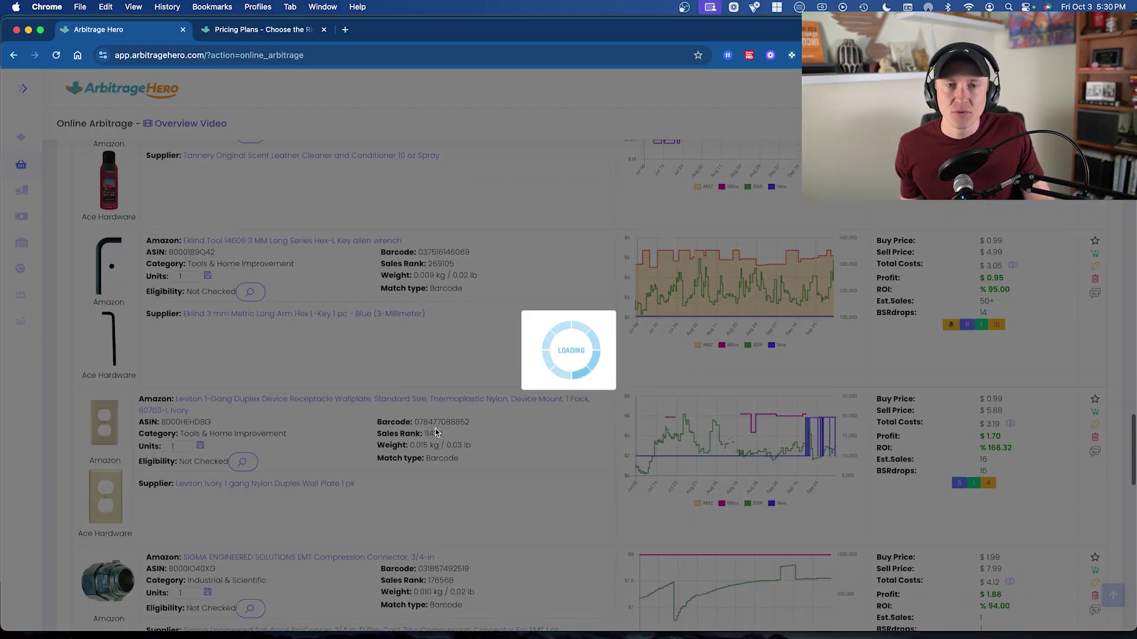
pyautogui.scroll(-10, 435, 431)
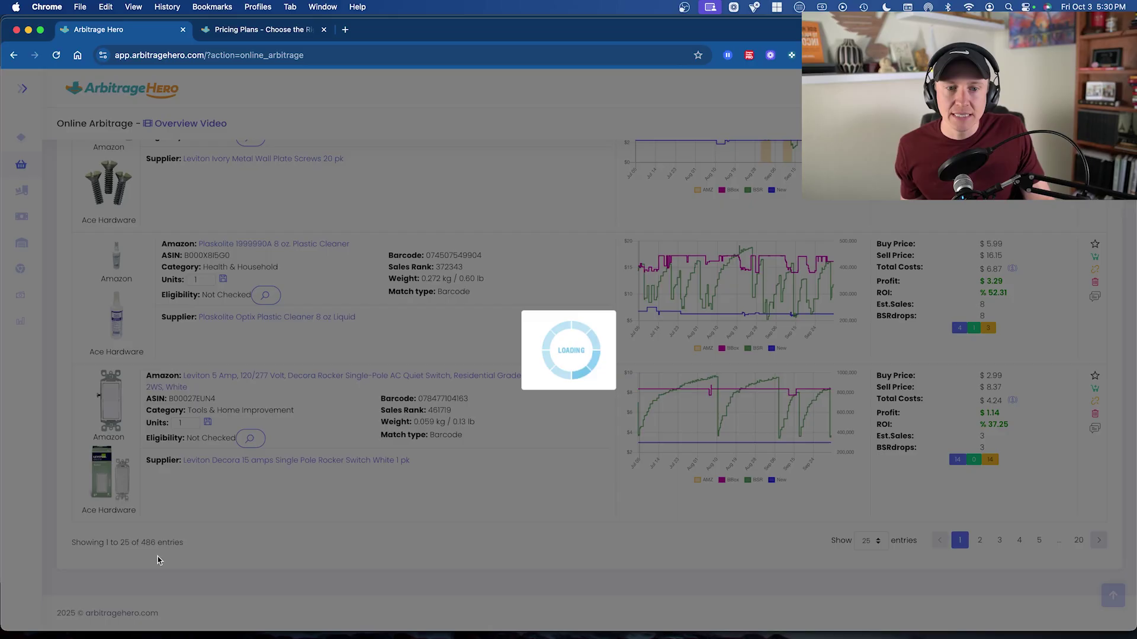
pyautogui.scroll(20, 477, 427)
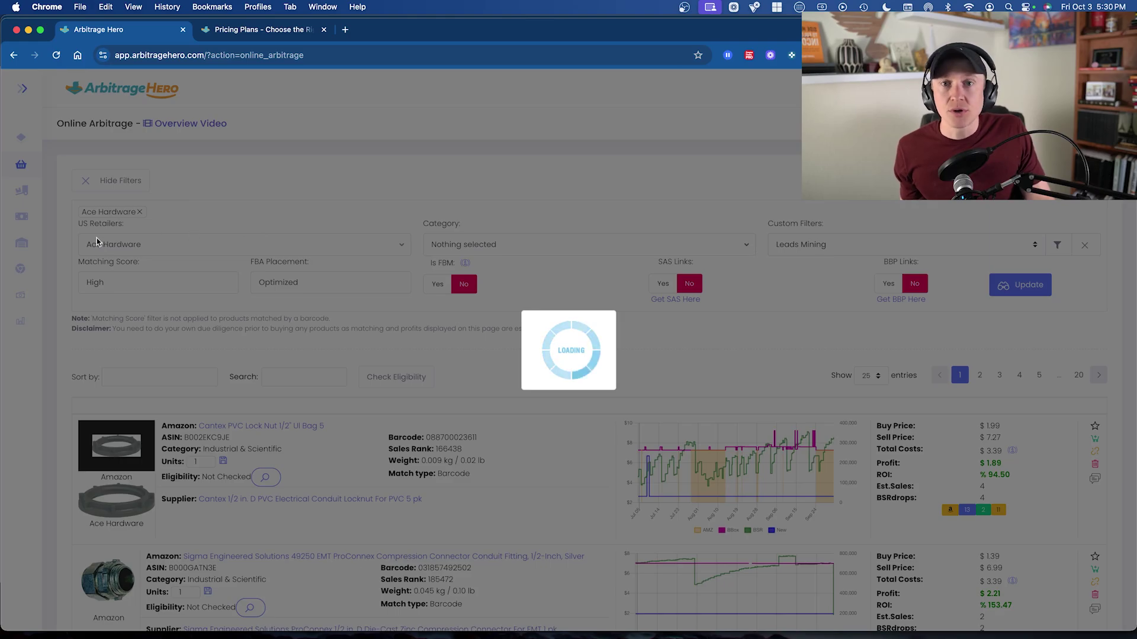
pyautogui.click(57, 55)
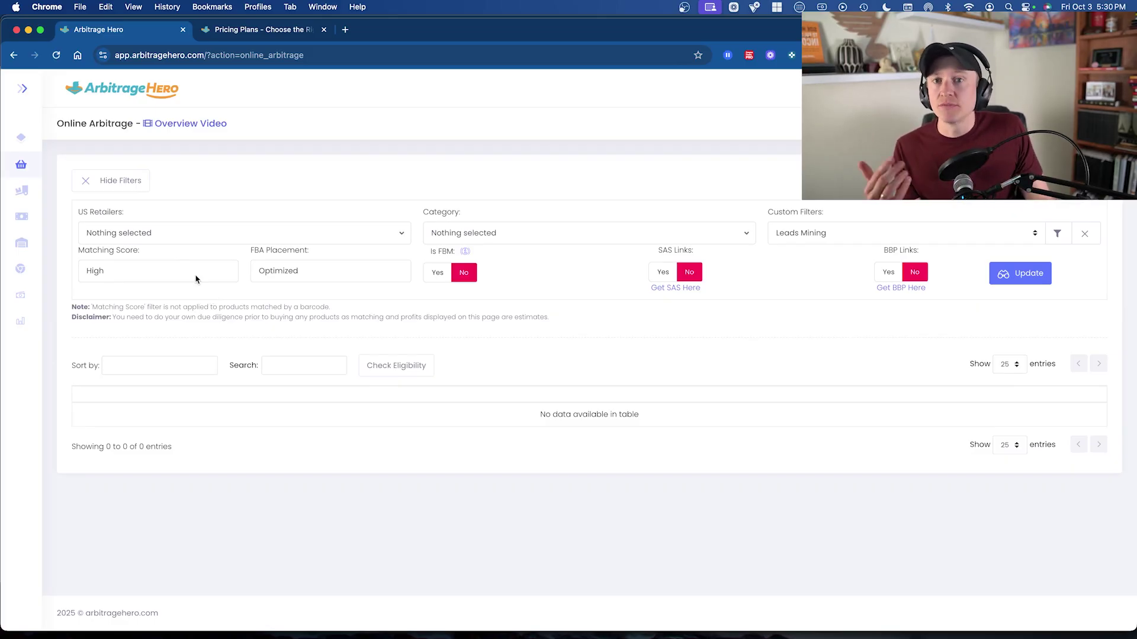
# Step: Open the 24h Vault, set its US retailer to Ace Hardware and load the products with the Leads Mining filter
pyautogui.moveTo(36, 173)
pyautogui.click(109, 172)
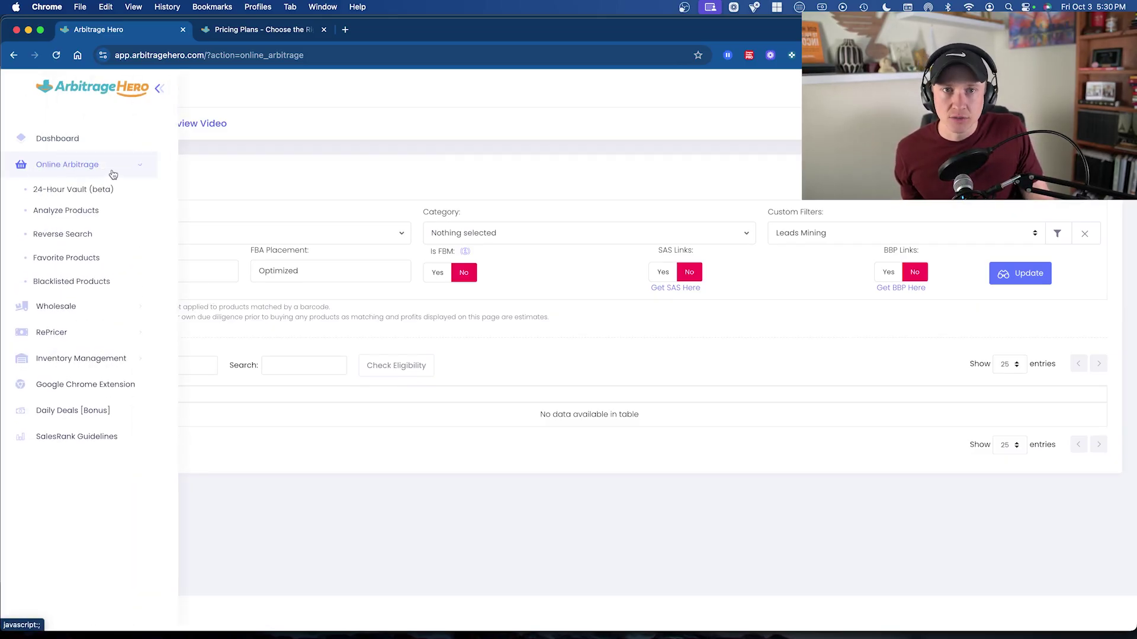
pyautogui.click(93, 189)
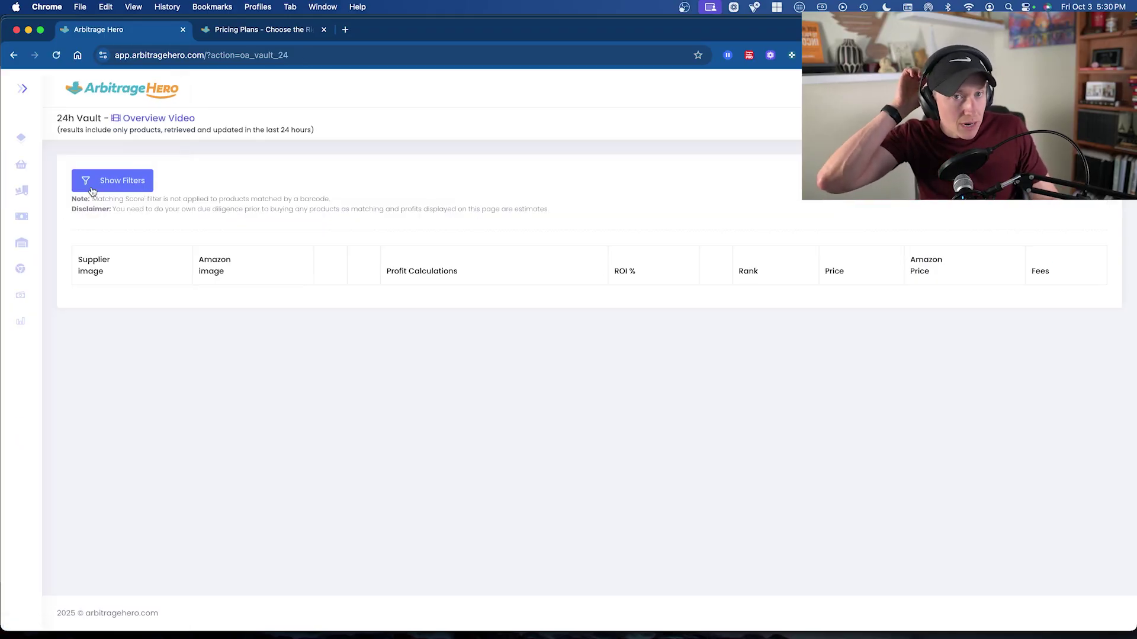
pyautogui.click(189, 234)
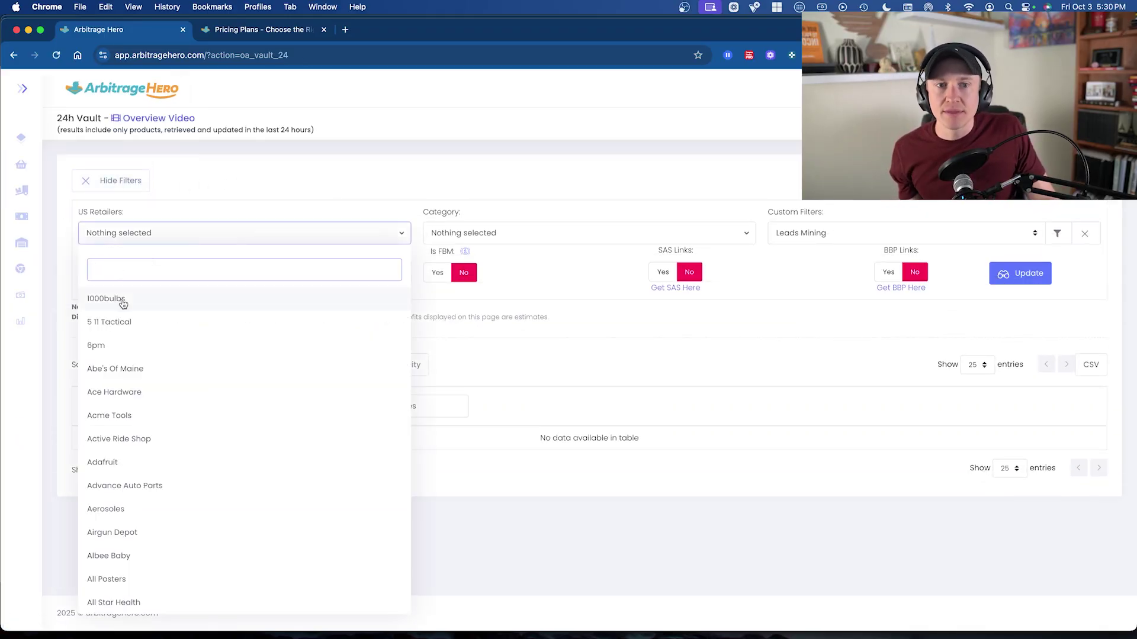
pyautogui.click(125, 391)
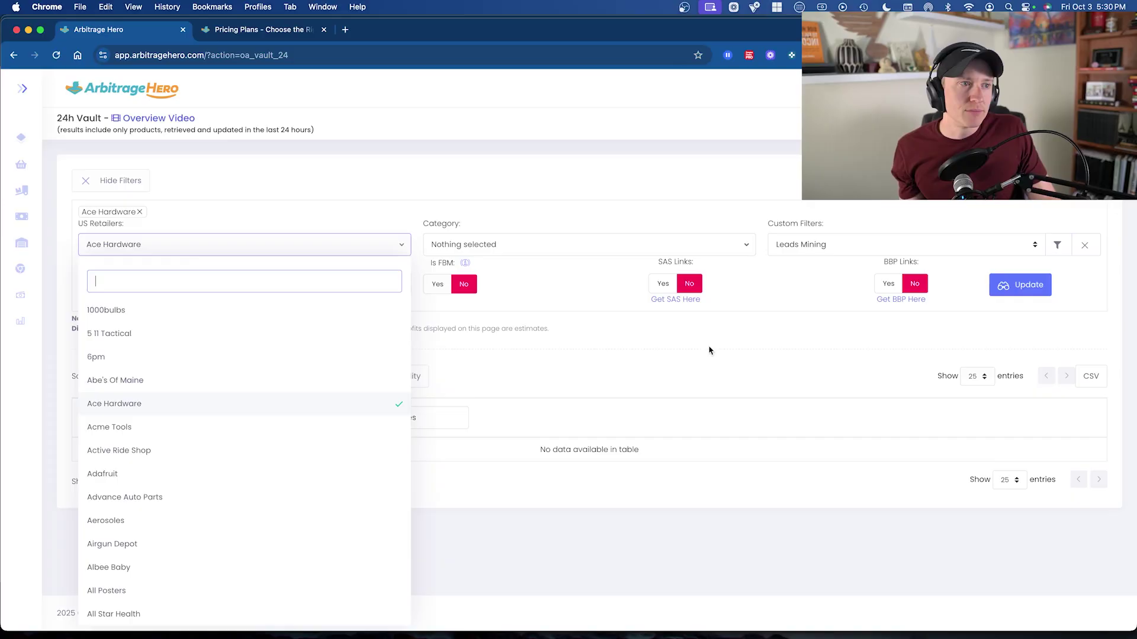
pyautogui.click(897, 318)
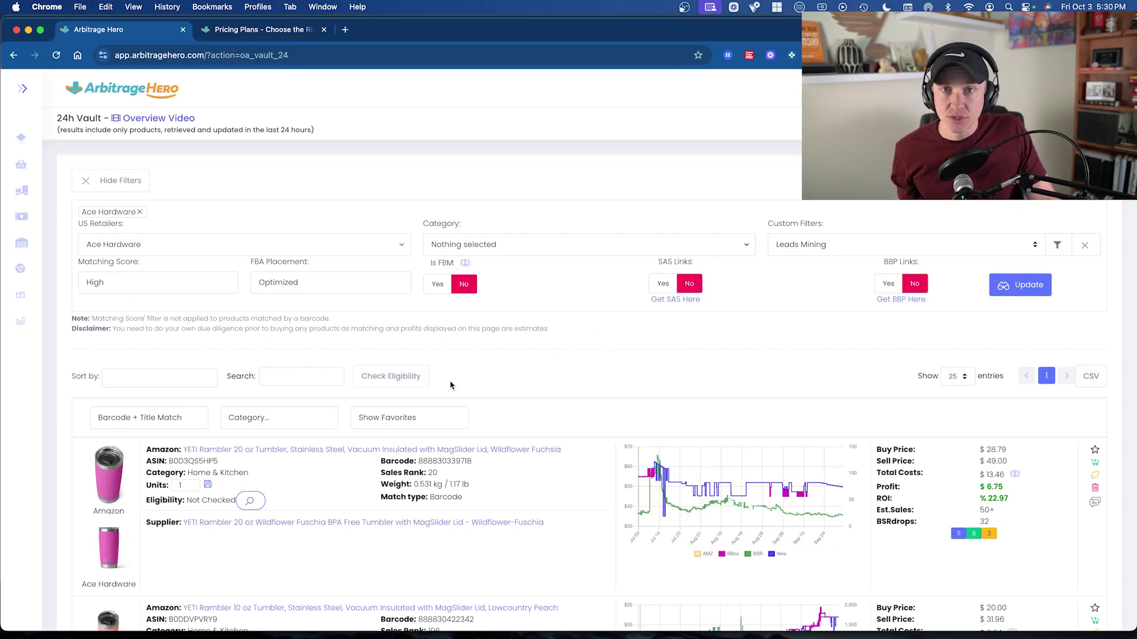
# Step: Export the Ace Hardware vault results as a CSV file and open it in Excel
pyautogui.click(1090, 379)
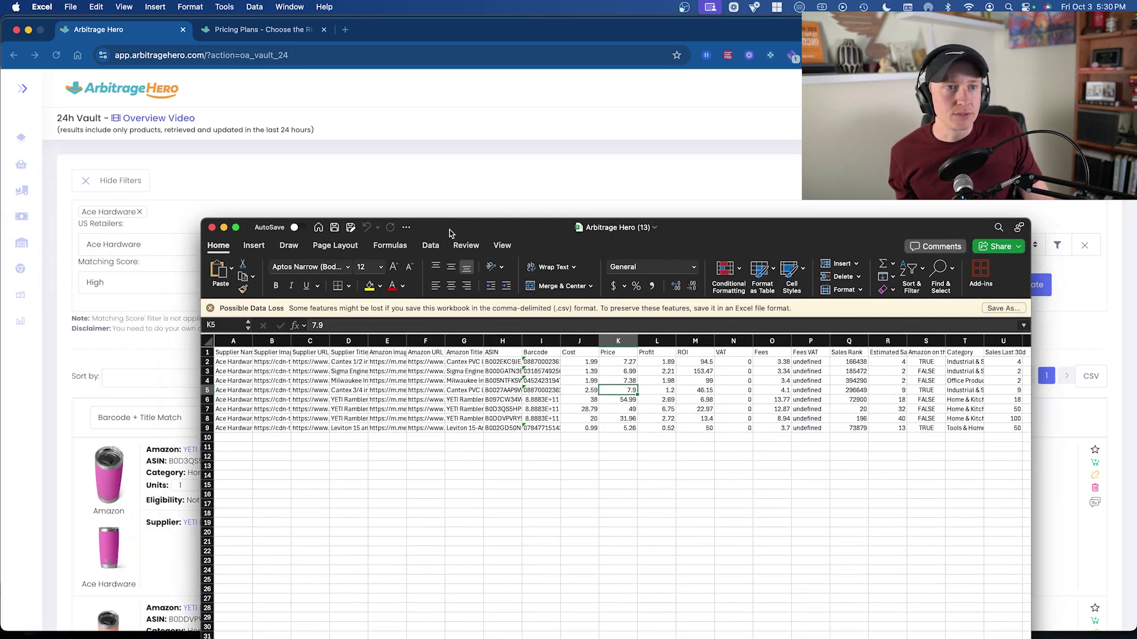
pyautogui.moveTo(442, 232); pyautogui.dragTo(442, 135)
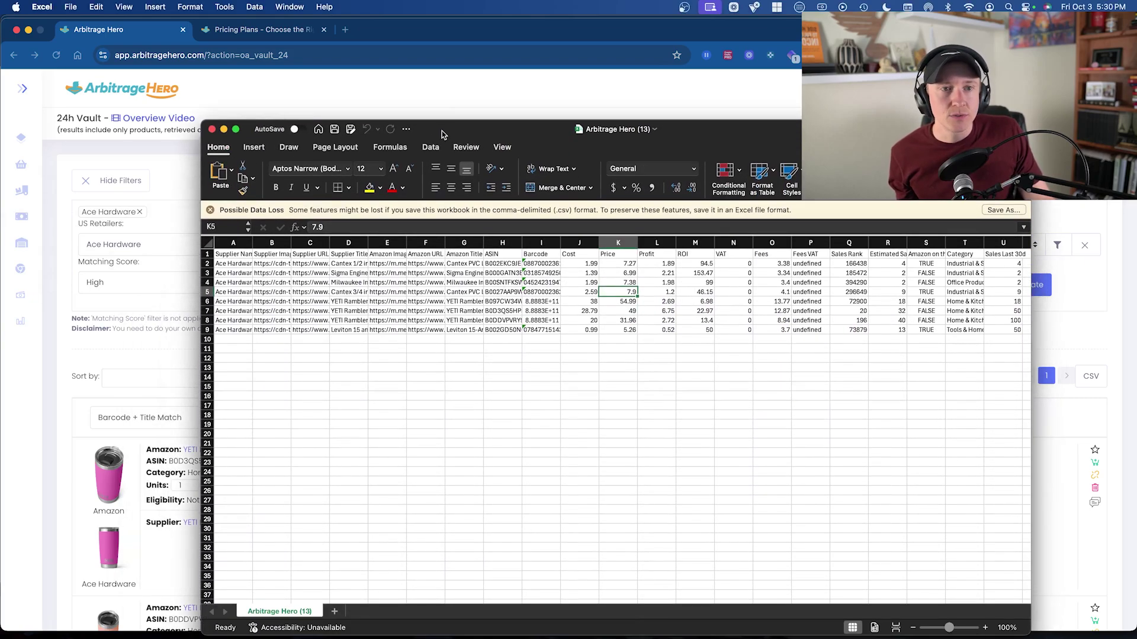
# Step: Examine the supplier, Amazon URL, ASIN, cost, profit and ROI columns of the exported sheet, and close the workbook
pyautogui.click(233, 243)
pyautogui.click(312, 244)
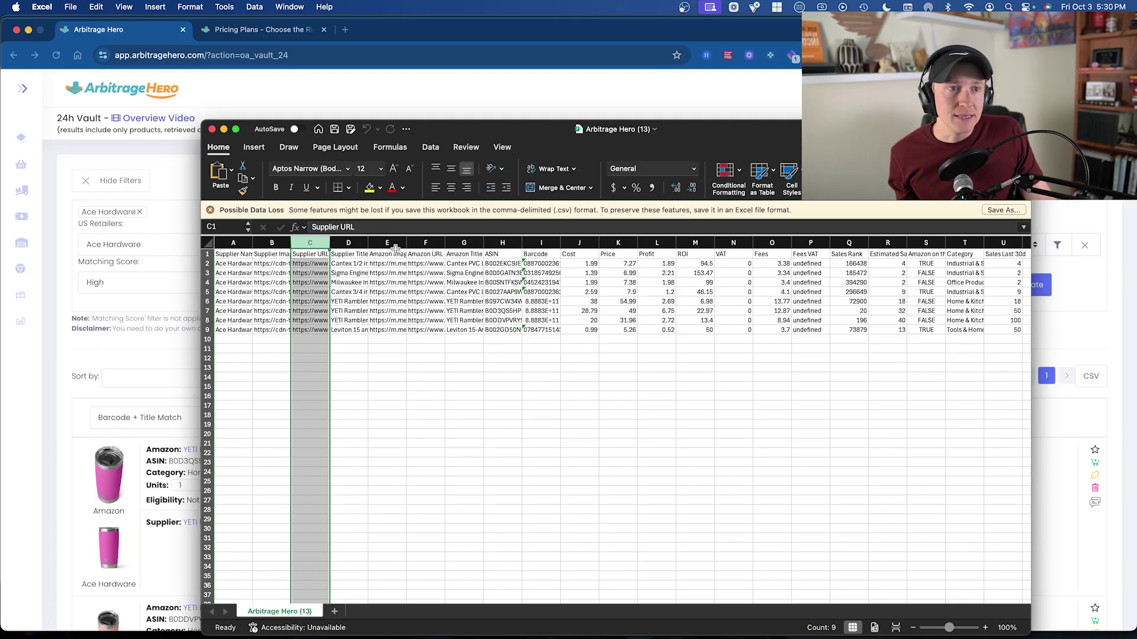
pyautogui.click(425, 243)
pyautogui.click(503, 243)
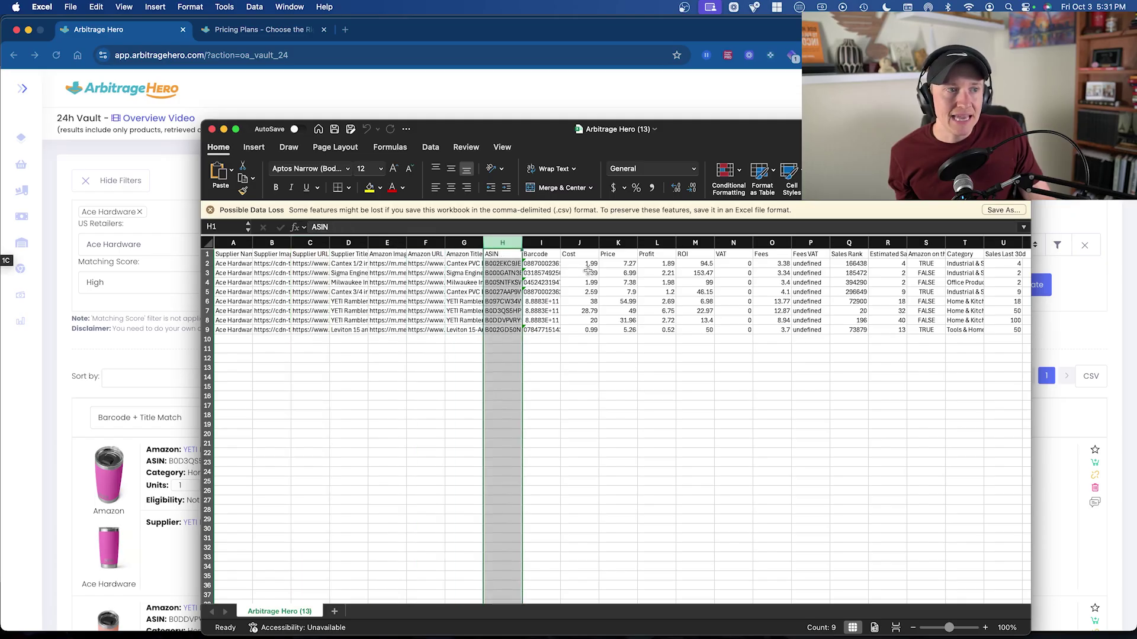
pyautogui.click(580, 242)
pyautogui.click(656, 242)
pyautogui.click(703, 242)
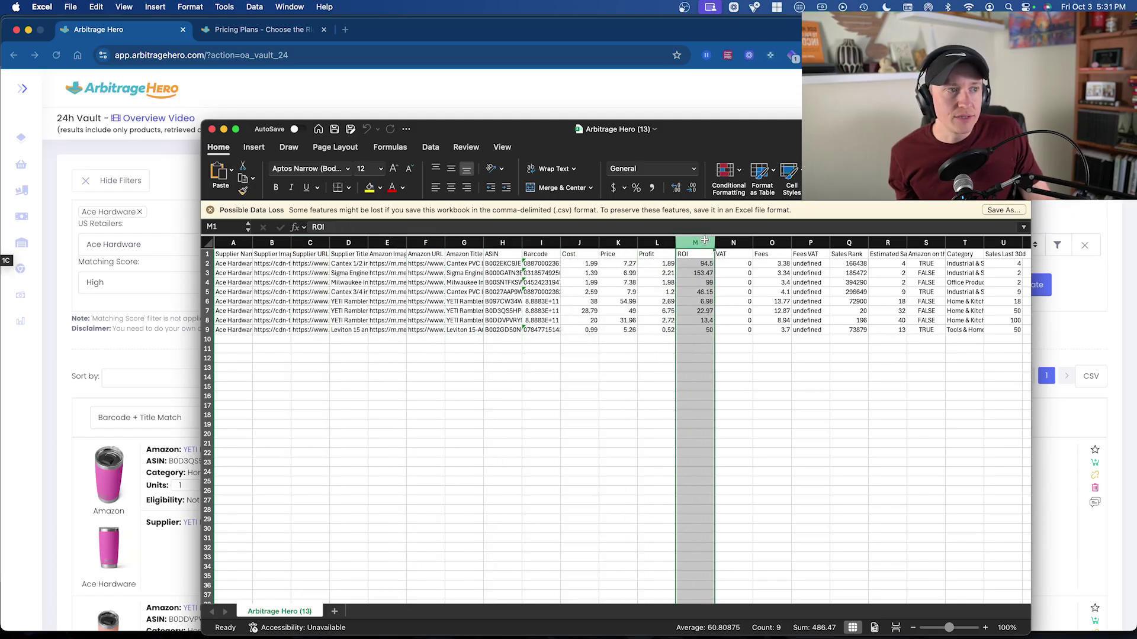
pyautogui.scroll(10, 562, 313)
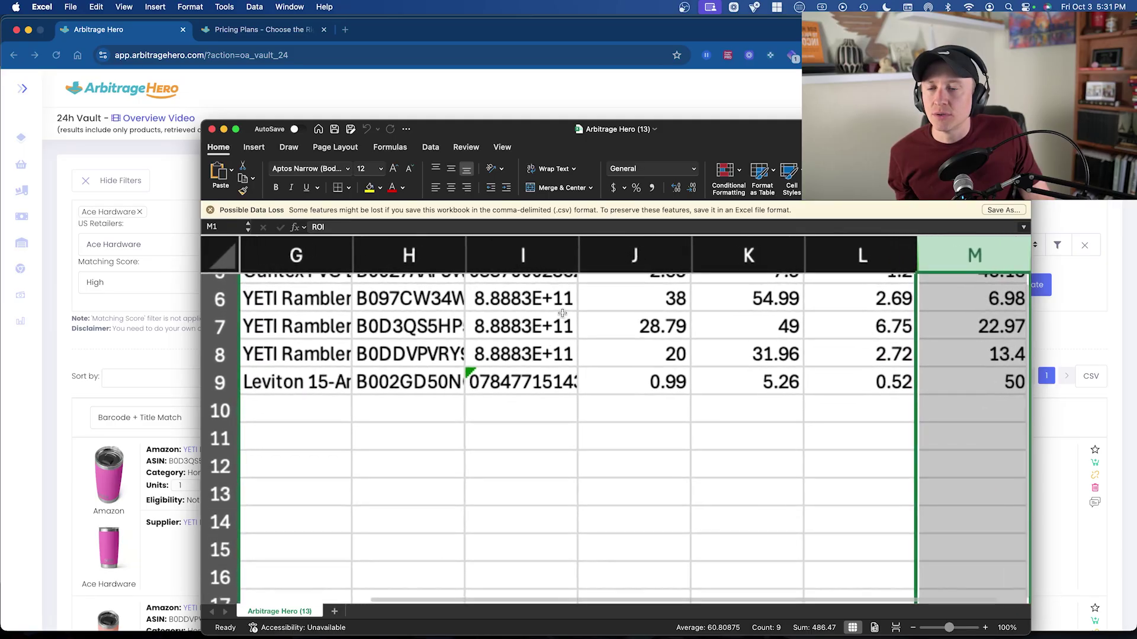
pyautogui.click(214, 130)
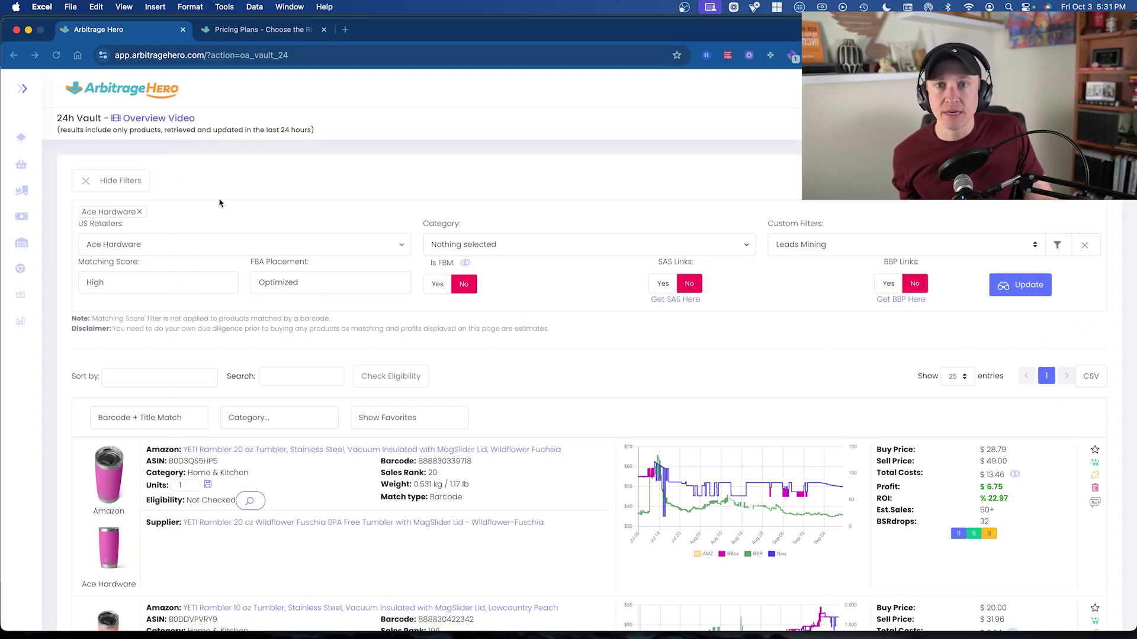
# Step: Look over the Reverse Search, Favorite Products and Analyze Products pages of the Online Arbitrage section
pyautogui.click(36, 170)
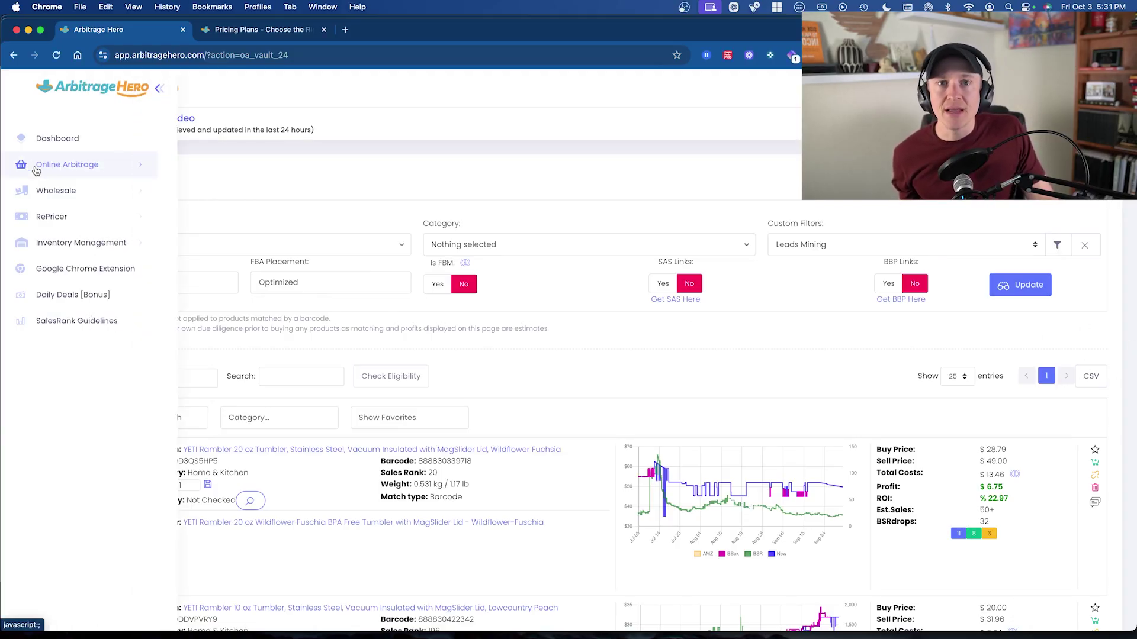
pyautogui.click(97, 172)
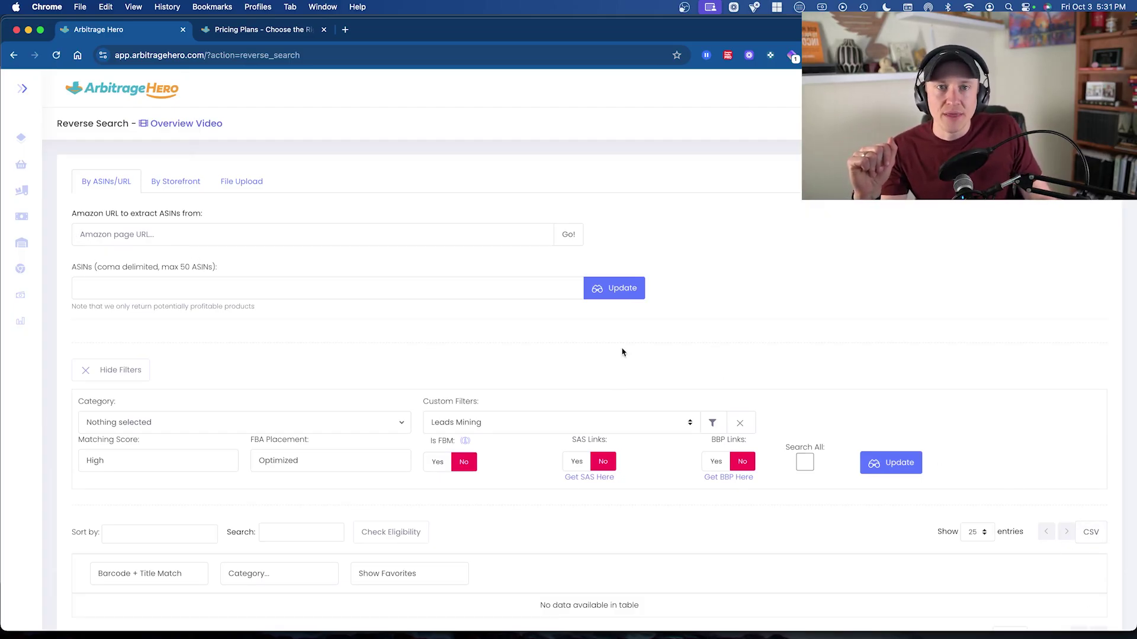
pyautogui.moveTo(55, 199)
pyautogui.click(132, 165)
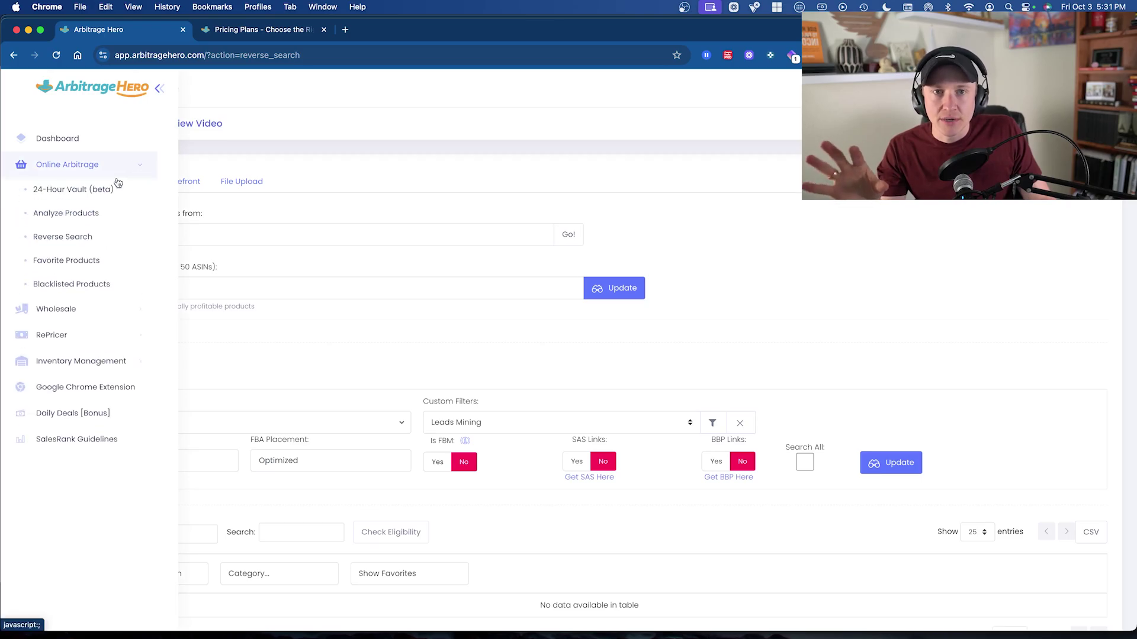
pyautogui.click(86, 262)
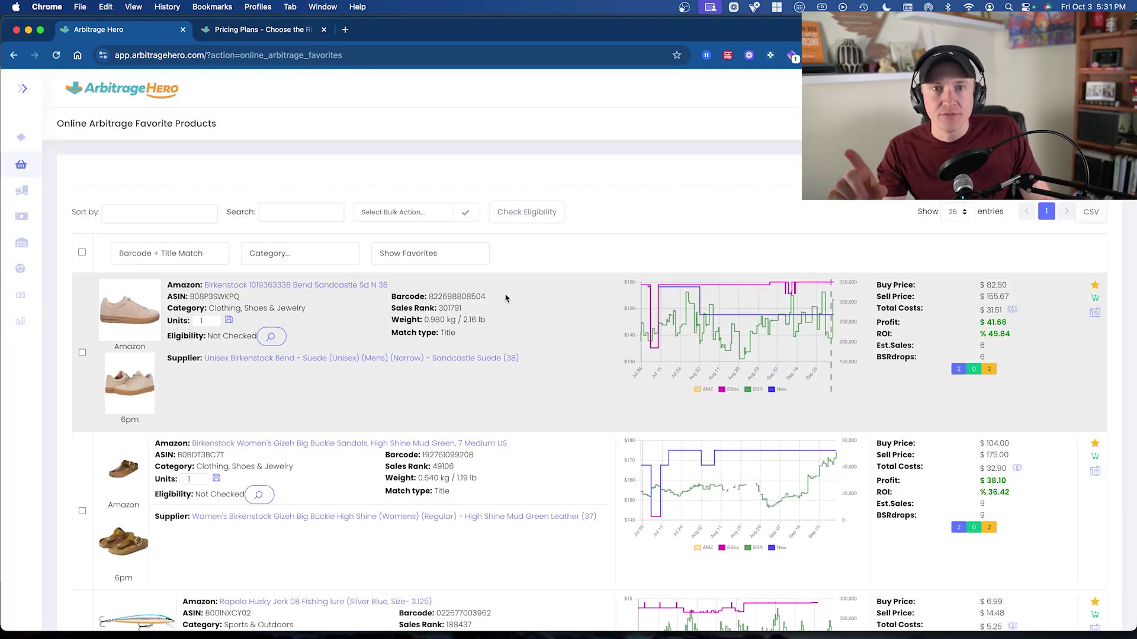
pyautogui.moveTo(38, 166)
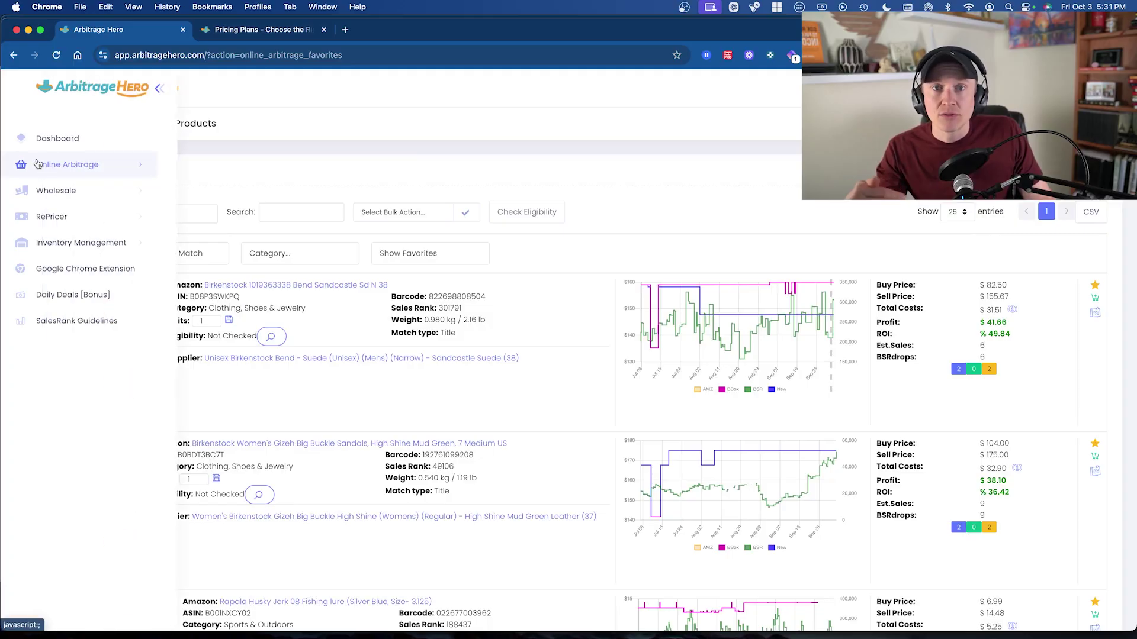
pyautogui.click(76, 167)
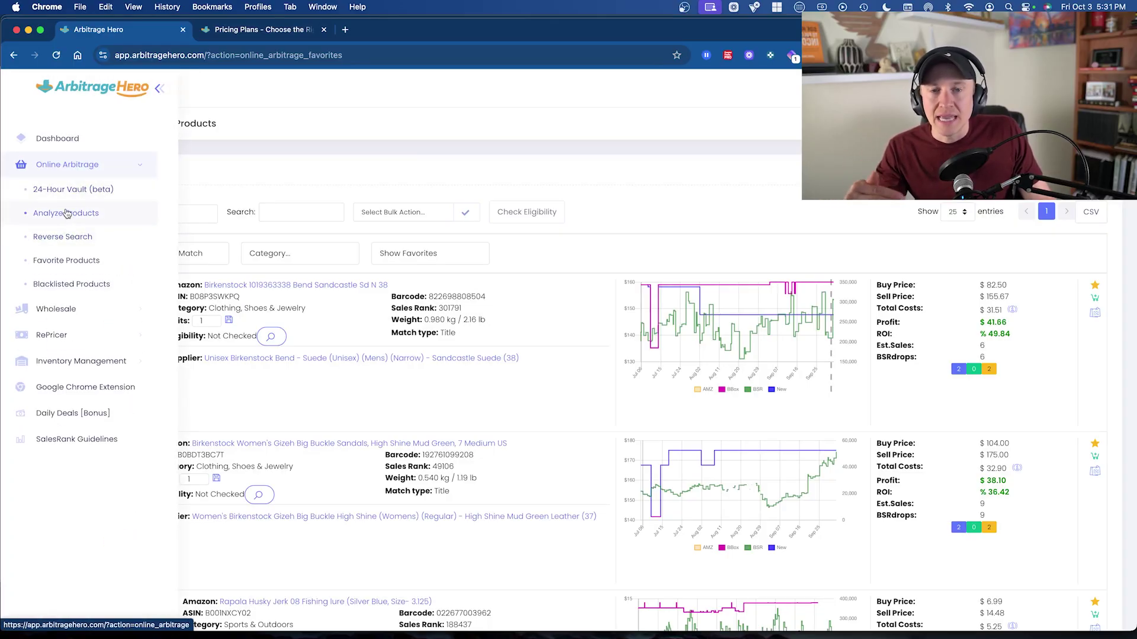
pyautogui.click(67, 214)
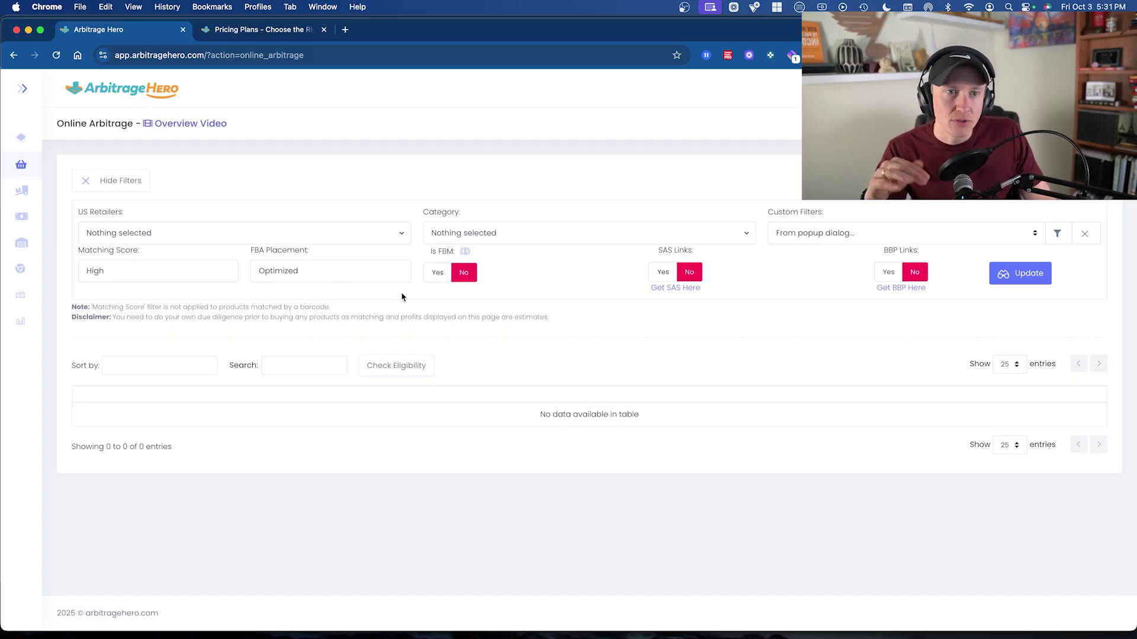
# Step: Open the Reverse Search page at its search by ASINs or Amazon URL
pyautogui.moveTo(36, 170)
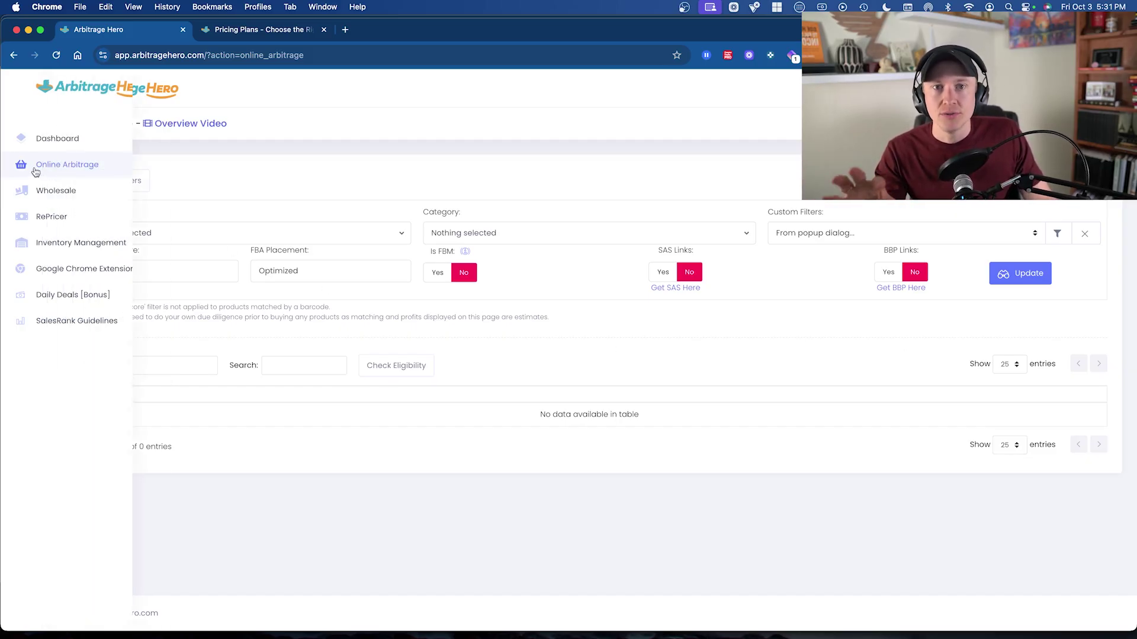
pyautogui.click(108, 176)
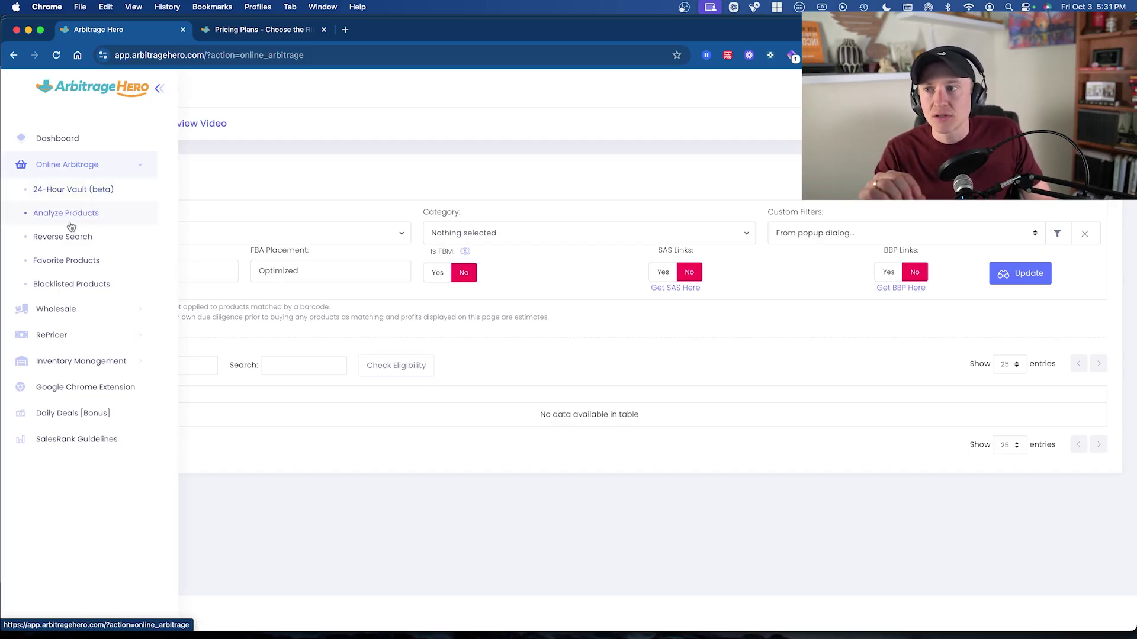
pyautogui.click(83, 237)
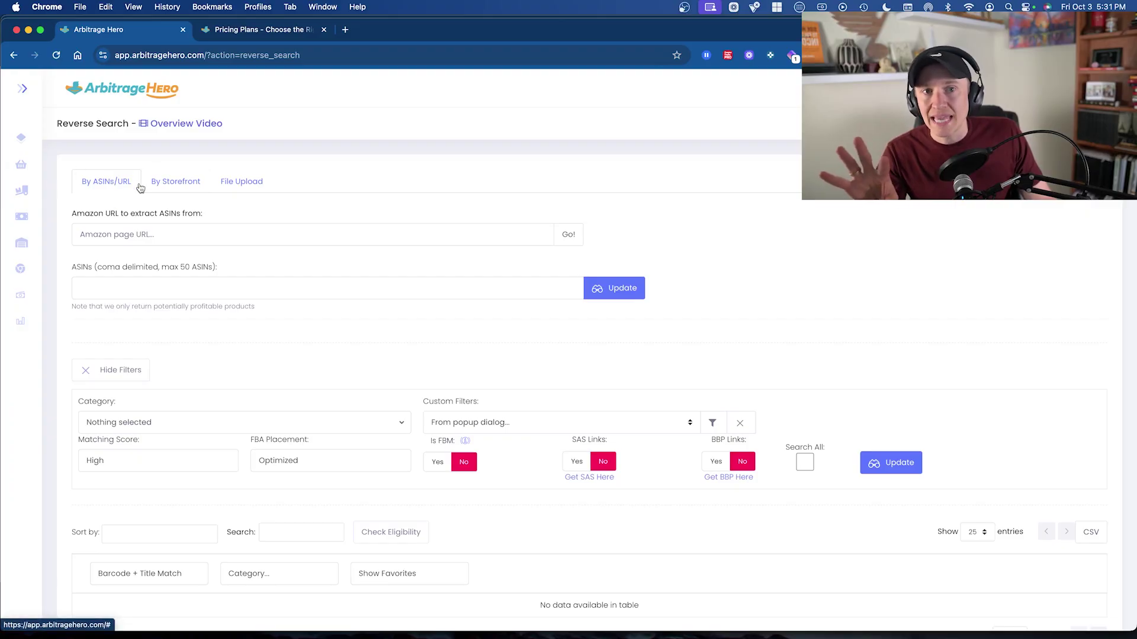
pyautogui.moveTo(73, 214); pyautogui.dragTo(130, 223)
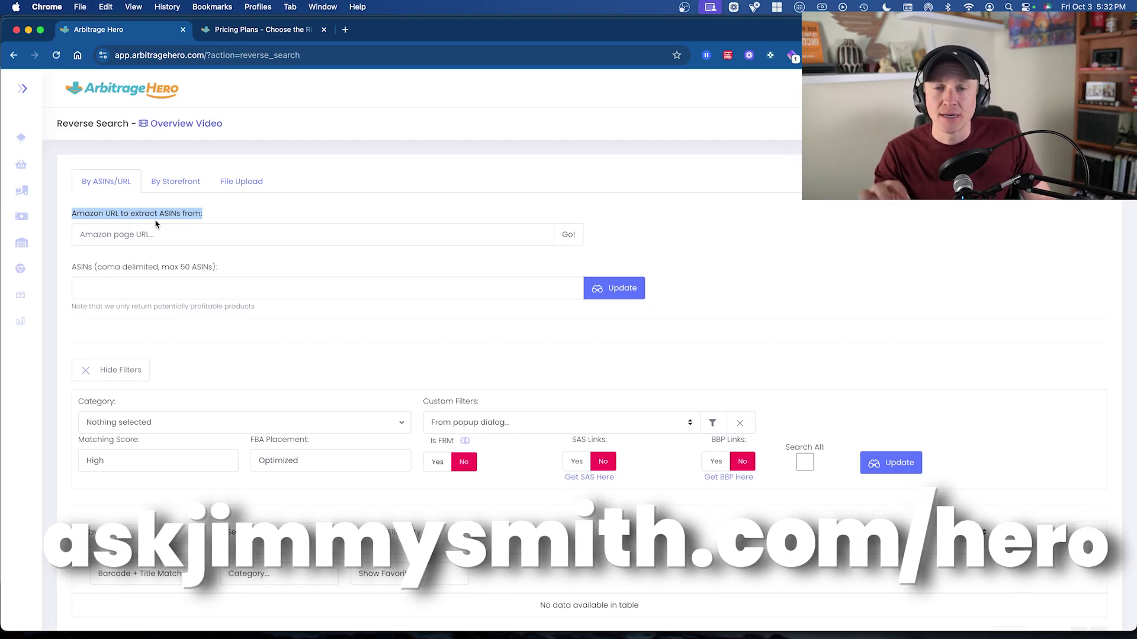
# Step: Open Amazon in a new browser tab and search for "mens moccasin slippers"
pyautogui.click(347, 30)
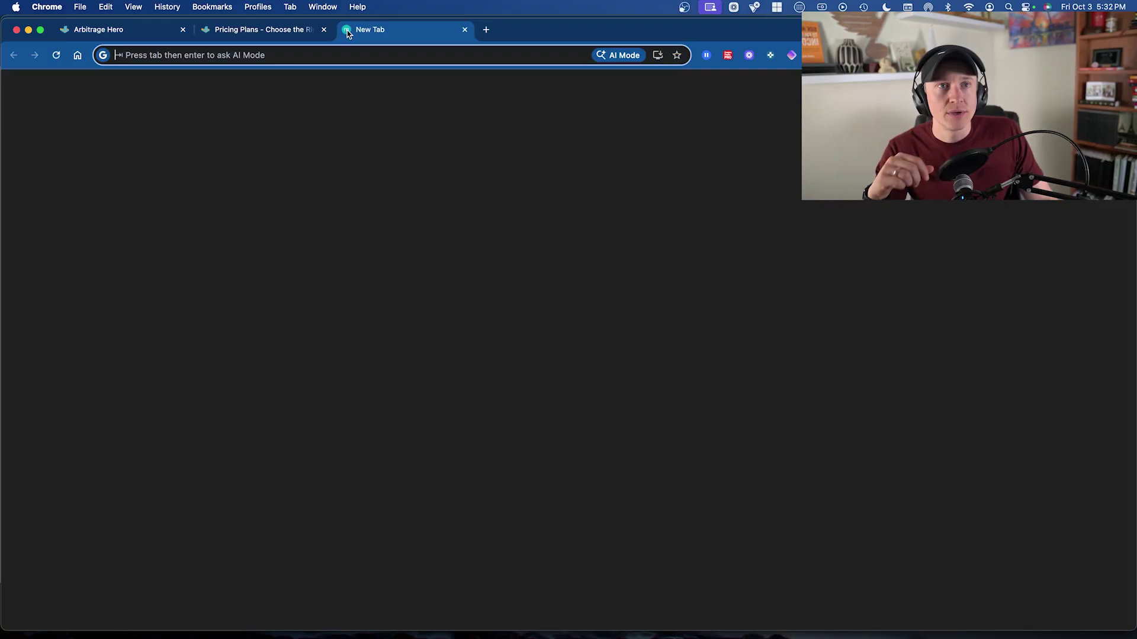
pyautogui.write('amazon')
pyautogui.press('Return')
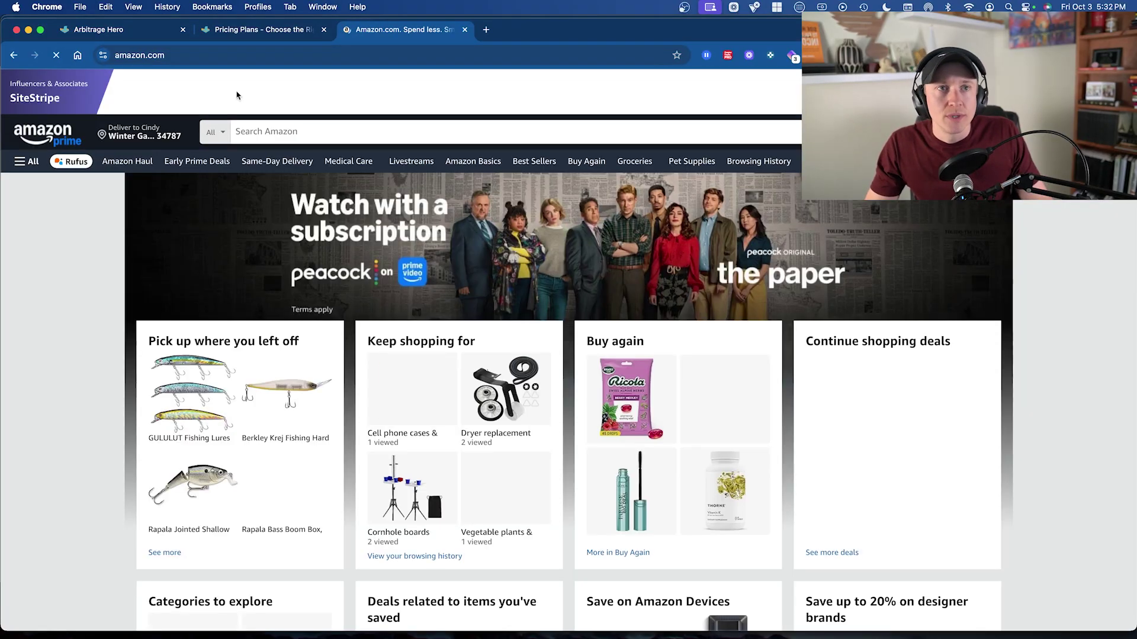
pyautogui.click(278, 131)
pyautogui.click(278, 153)
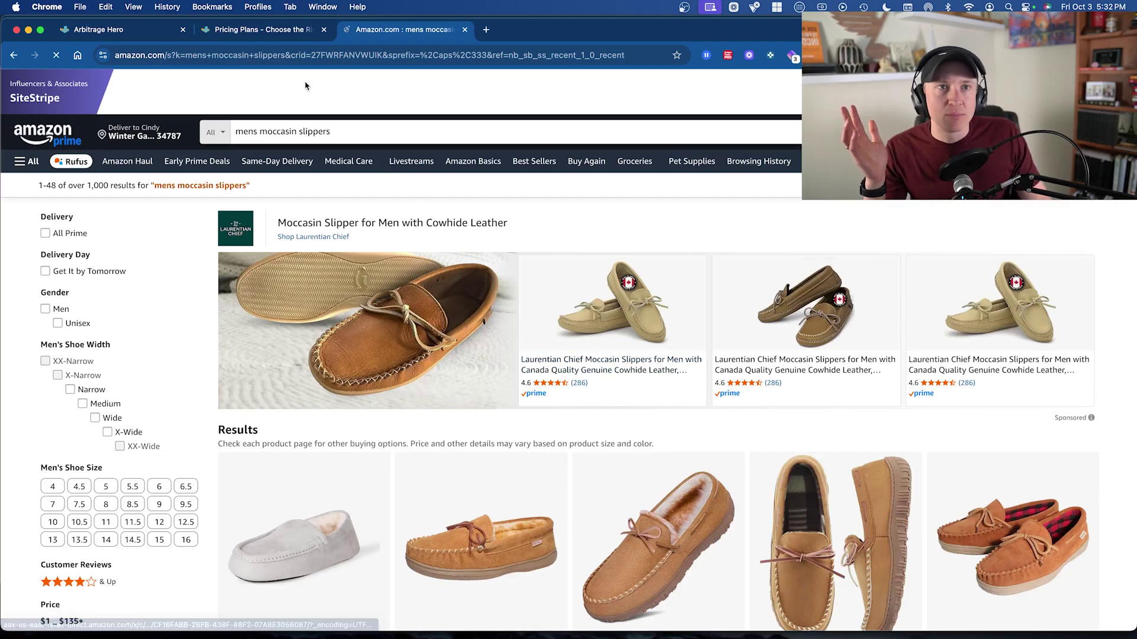
# Step: Copy the URL of the Amazon slipper results into Arbitrage Hero's Reverse Search and extract the ASINs from it
pyautogui.click(319, 56)
pyautogui.rightClick(318, 57)
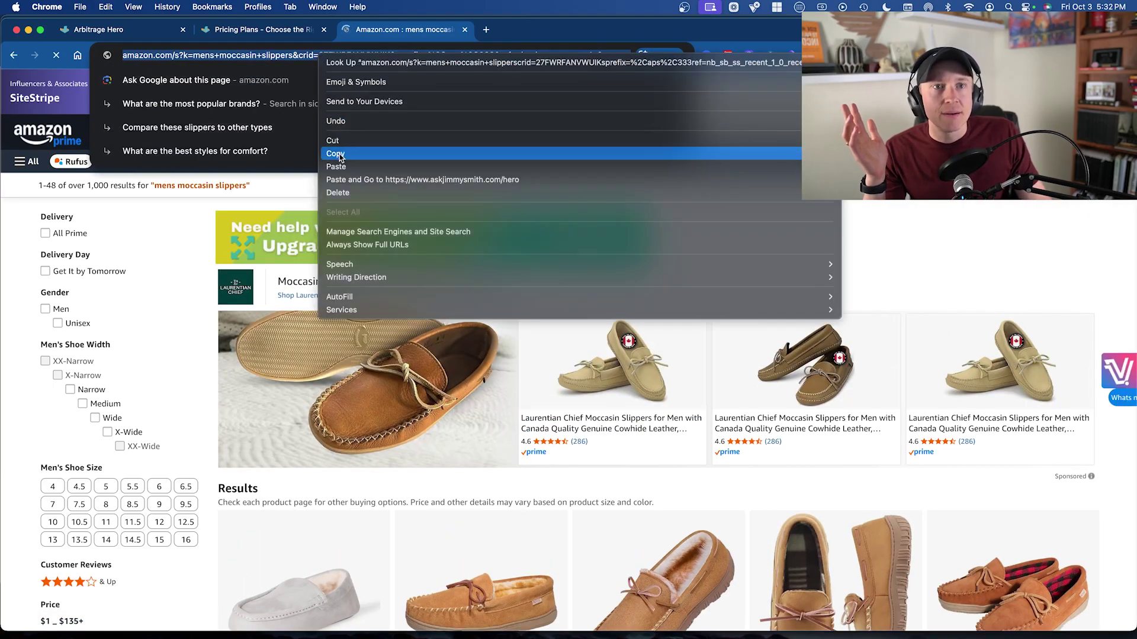
pyautogui.click(342, 156)
pyautogui.click(125, 33)
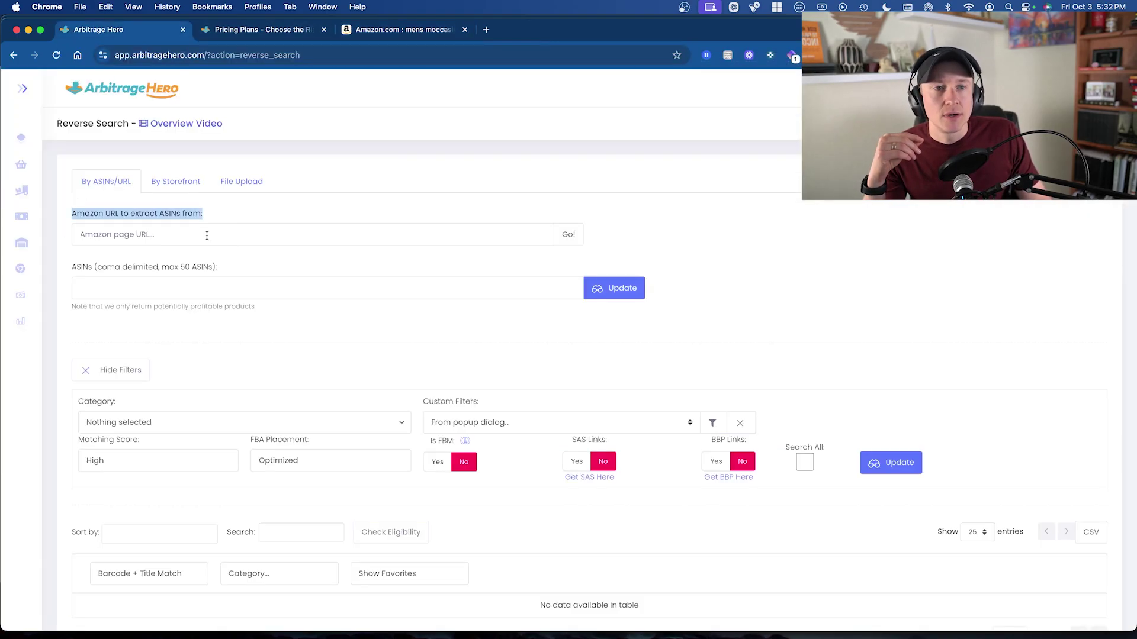
pyautogui.click(164, 240)
pyautogui.press('super+v')
pyautogui.click(568, 234)
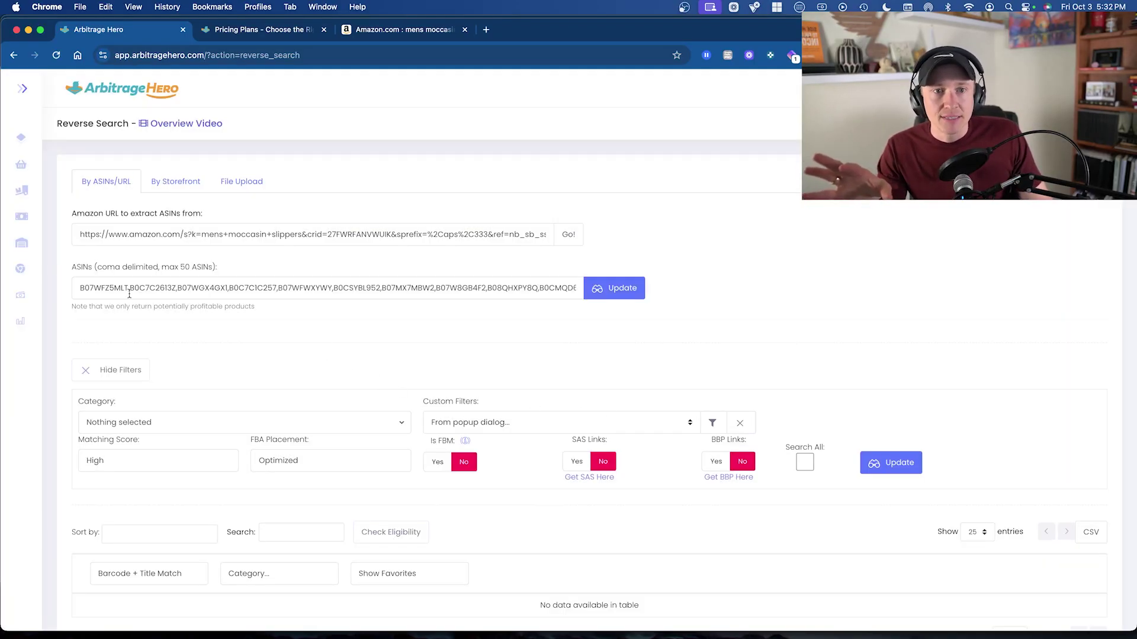
# Step: Check through the extracted ASIN list and run the reverse search on it
pyautogui.click(143, 289)
pyautogui.press('Right')
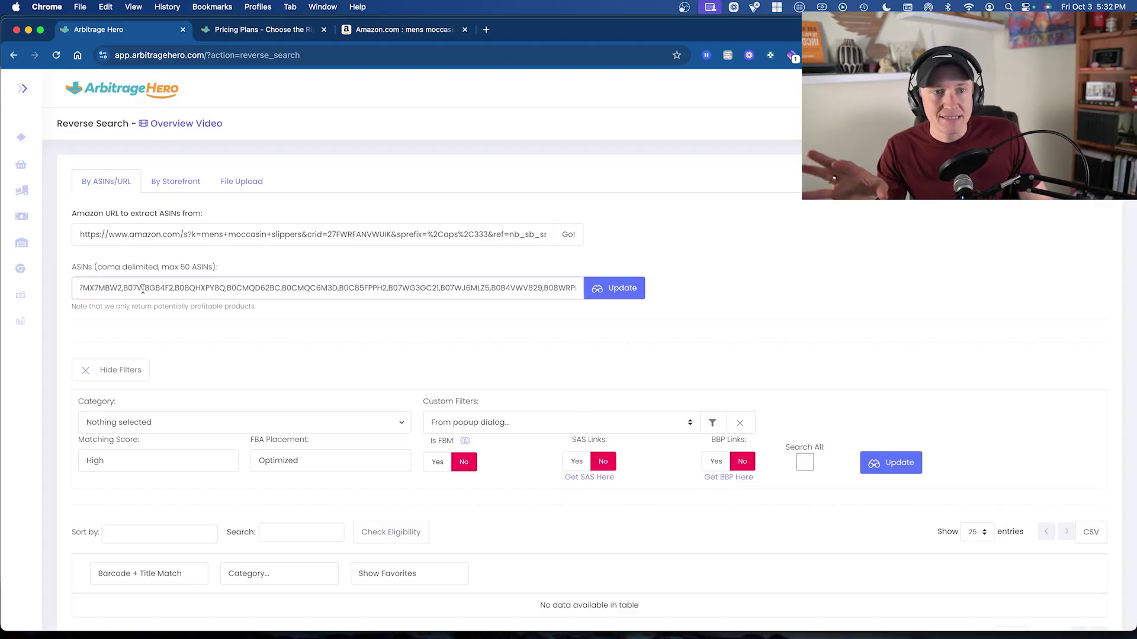
pyautogui.press('Right')
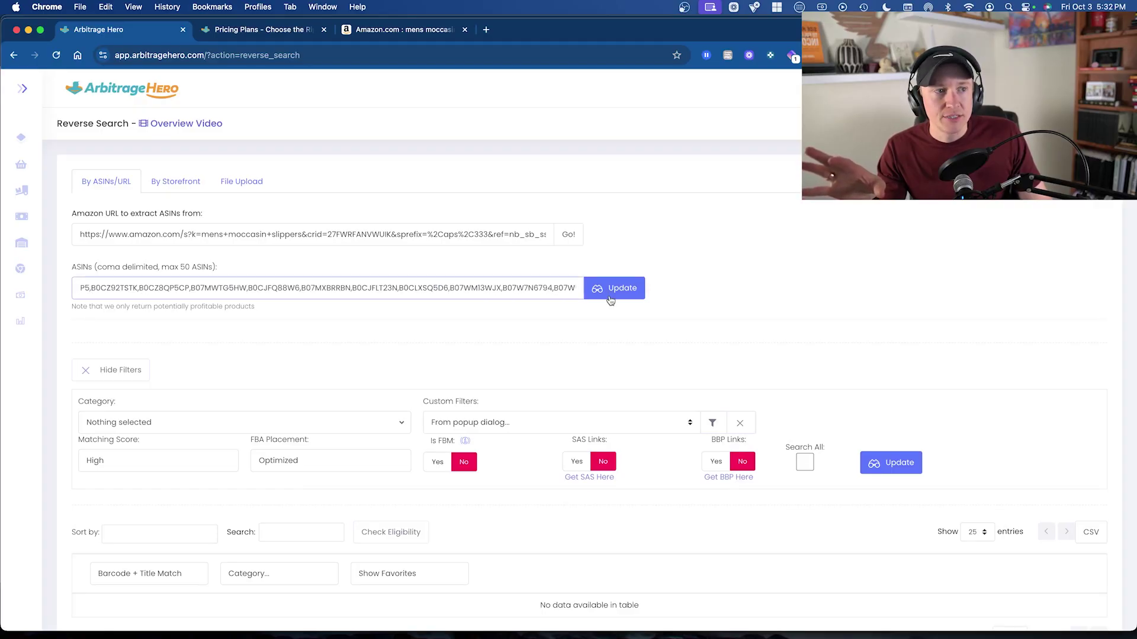
pyautogui.click(625, 294)
# Step: Apply the Leads Mining custom filter to the reverse search, rerun it and check the results table
pyautogui.scroll(-1, 768, 421)
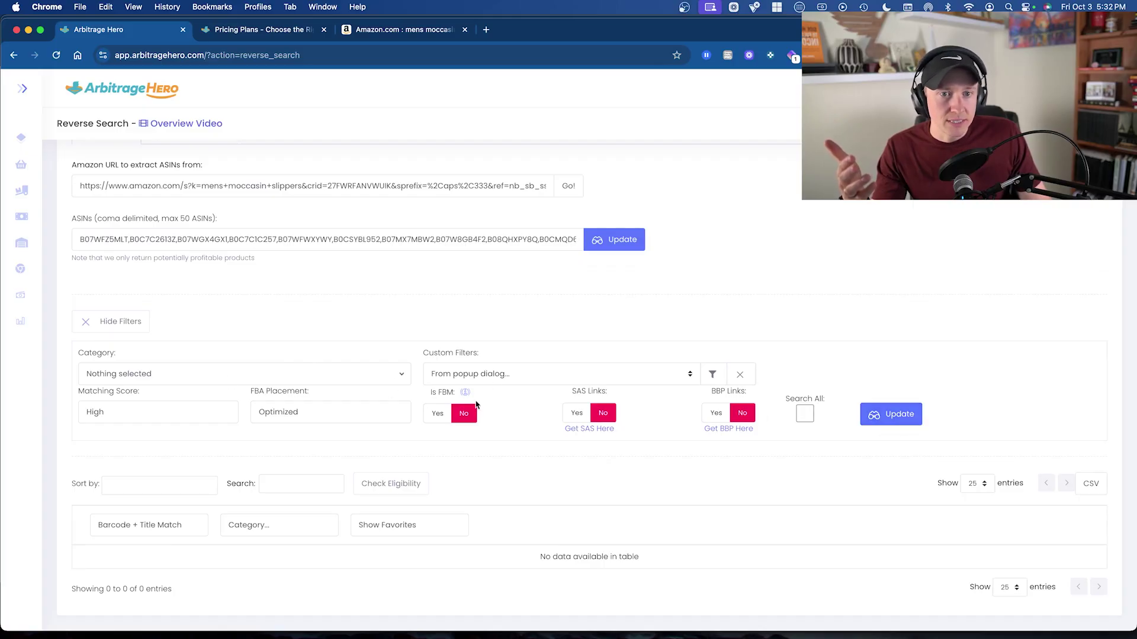
pyautogui.click(546, 373)
pyautogui.click(523, 388)
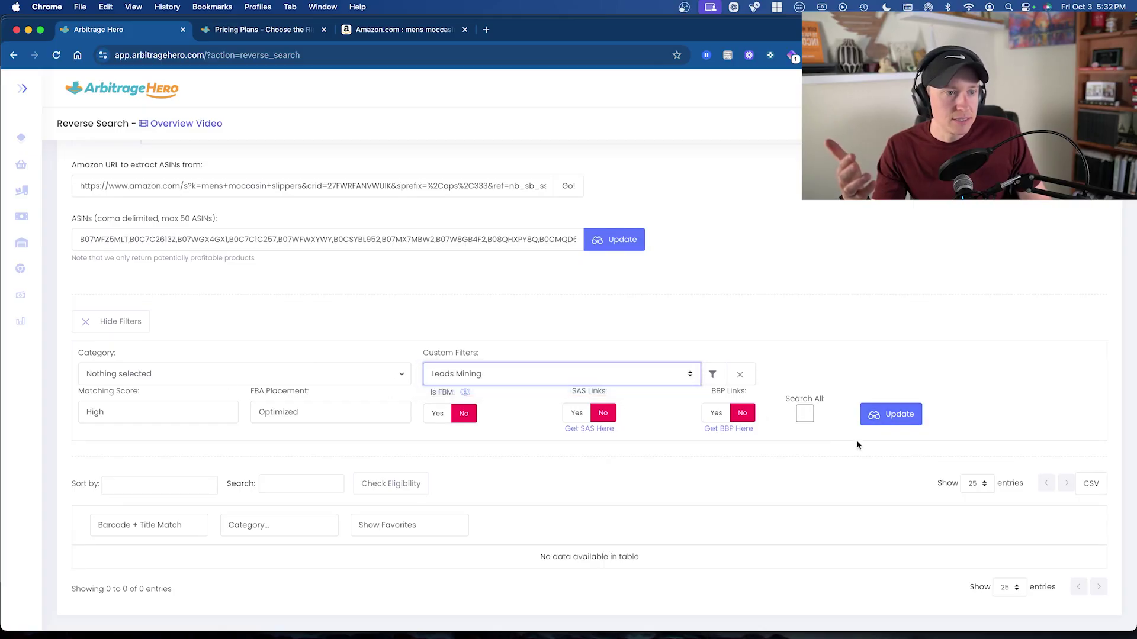
pyautogui.click(894, 429)
pyautogui.scroll(-1, 536, 488)
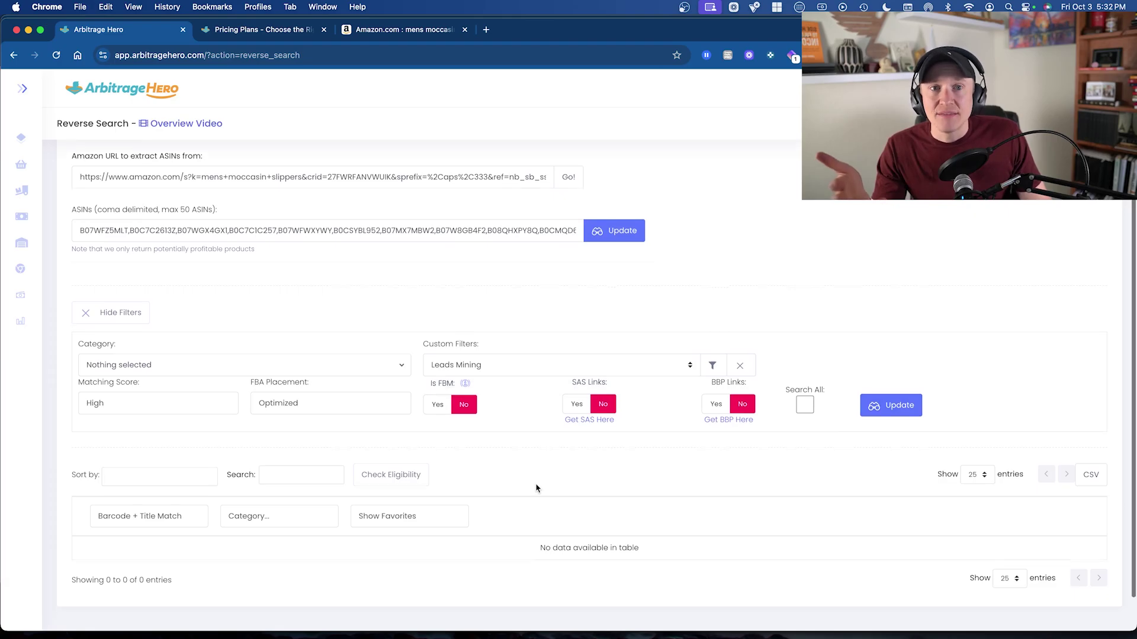
pyautogui.scroll(-2, 653, 460)
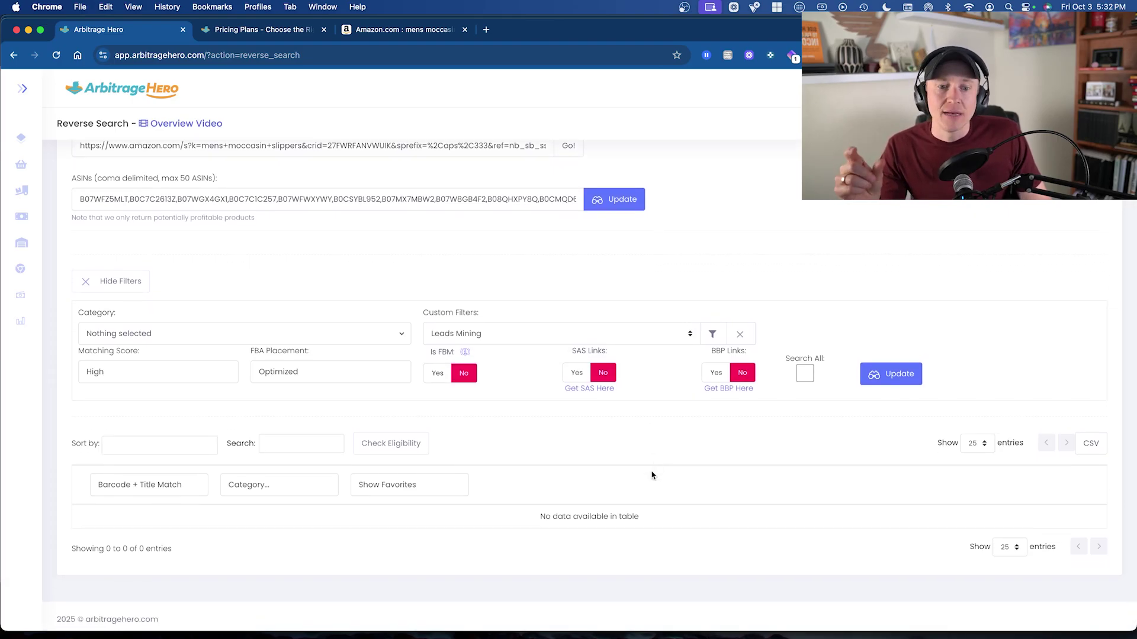
pyautogui.scroll(-1, 652, 471)
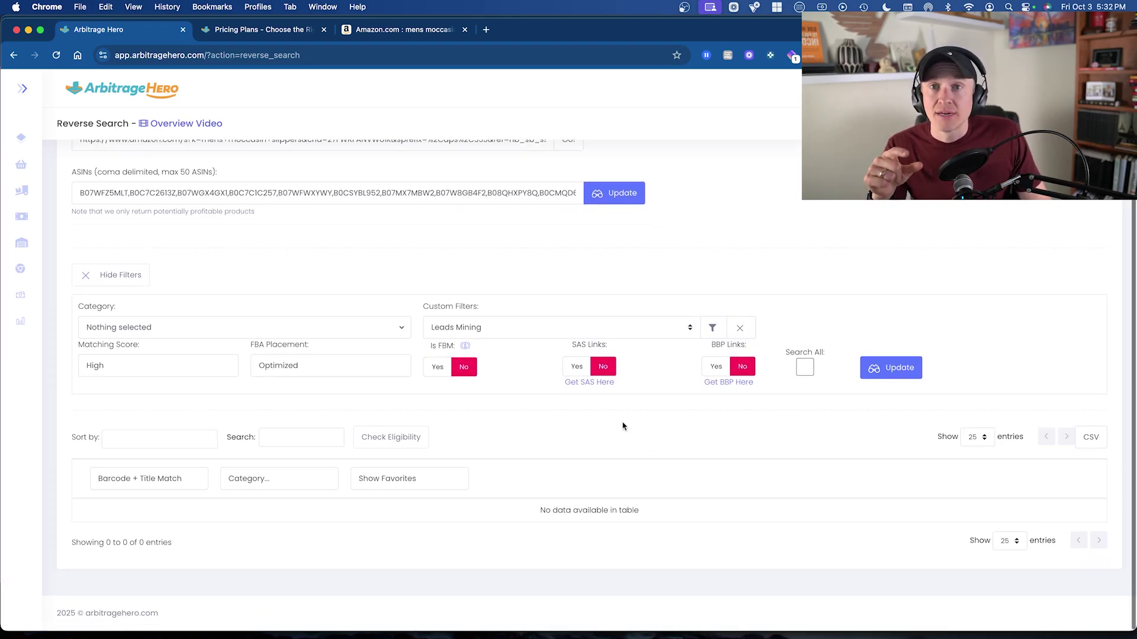
pyautogui.click(903, 375)
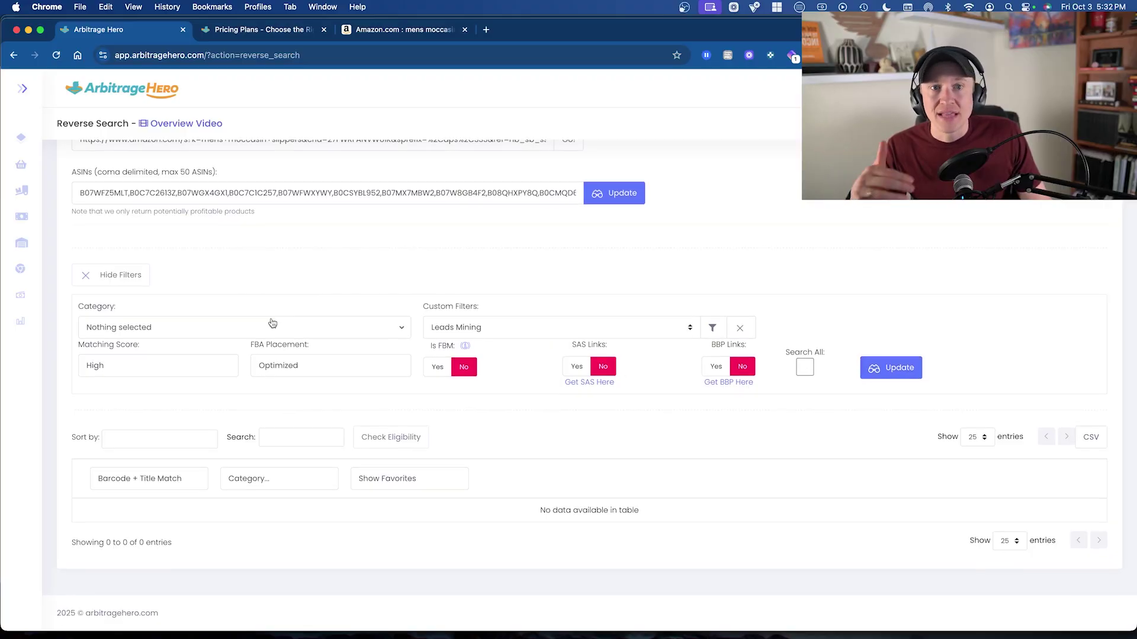
# Step: Run a reverse search by storefront with the suggested storefront ID and look through the products it returns
pyautogui.scroll(3, 330, 284)
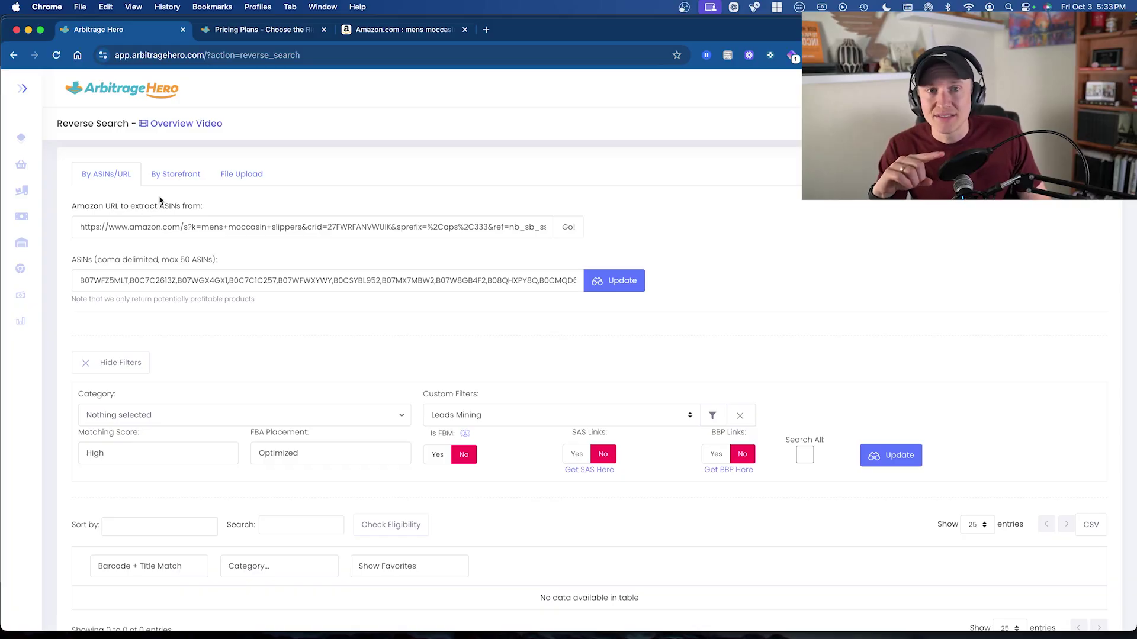
pyautogui.click(181, 178)
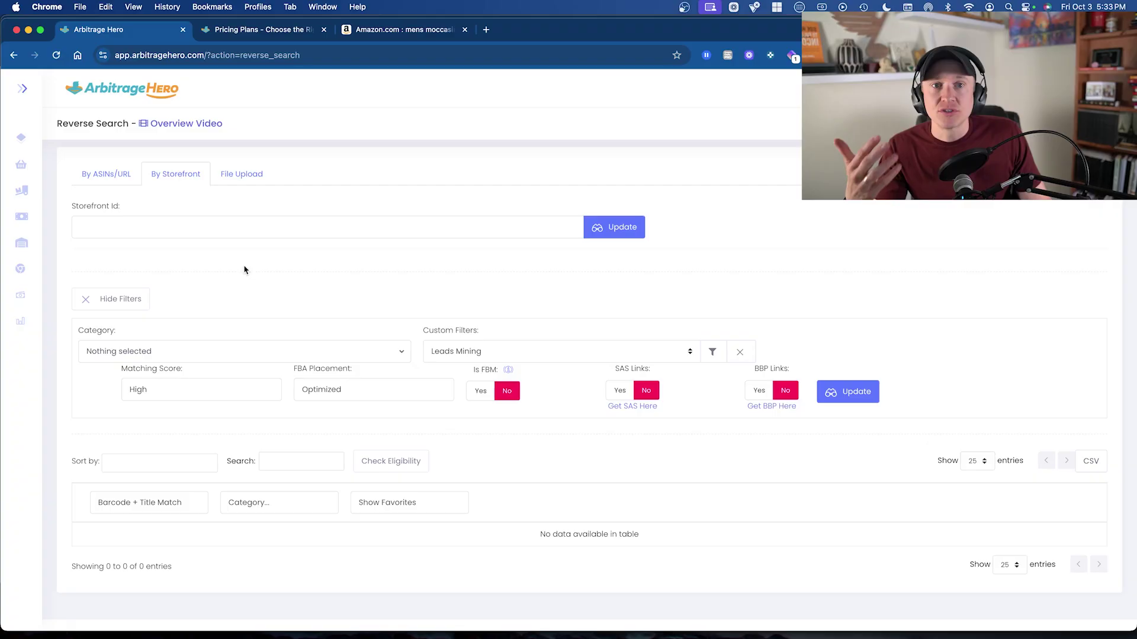
pyautogui.click(177, 235)
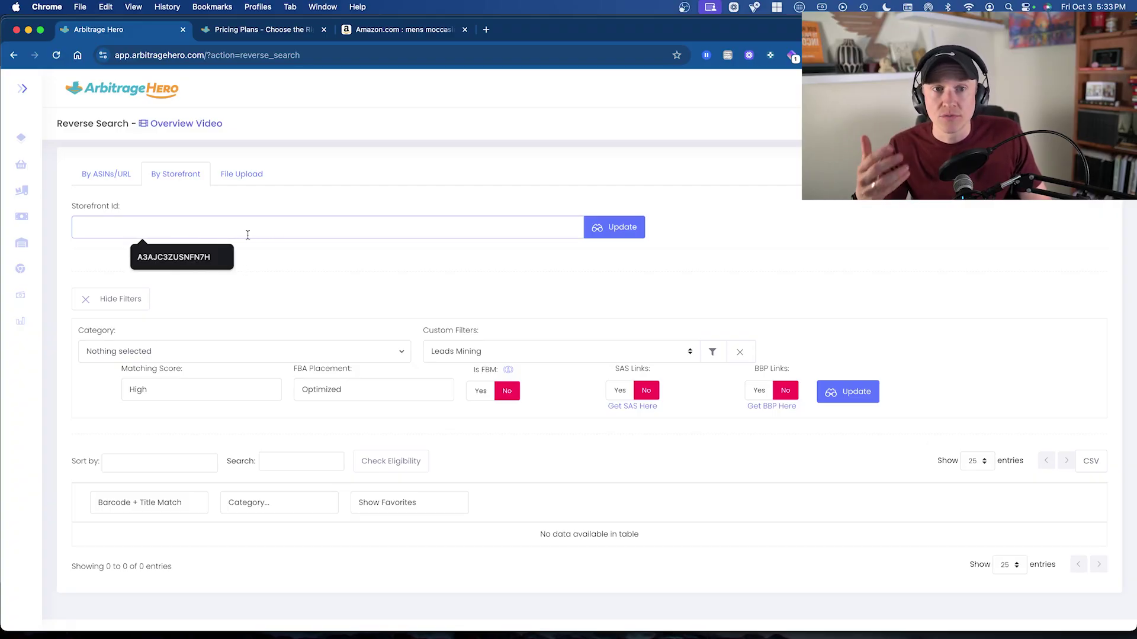
pyautogui.click(186, 261)
pyautogui.click(642, 230)
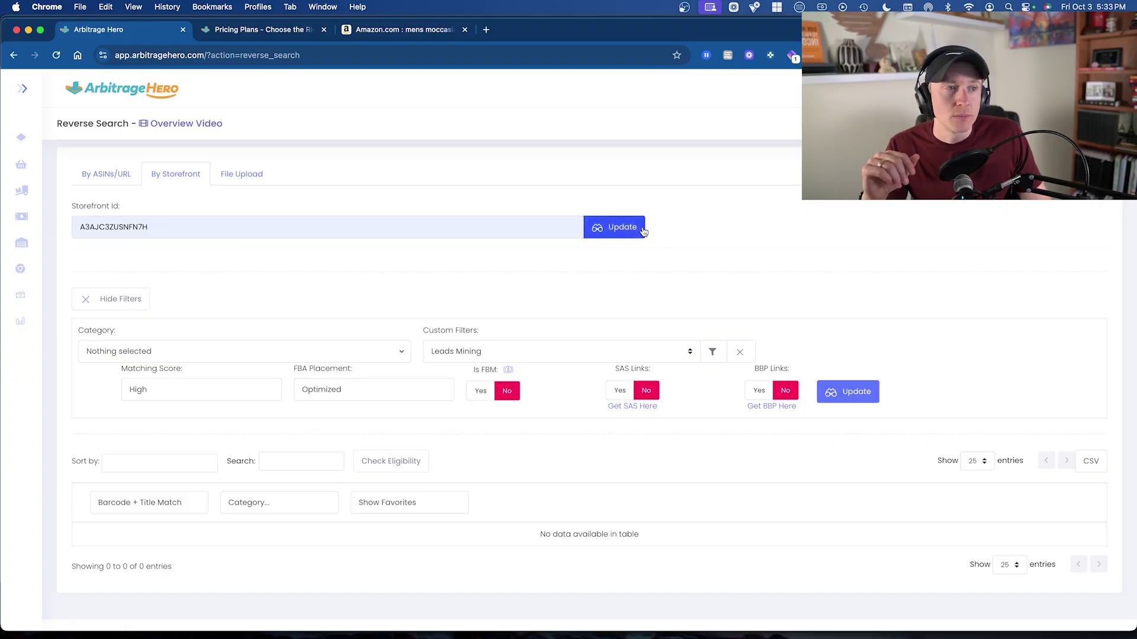
pyautogui.scroll(-15, 432, 392)
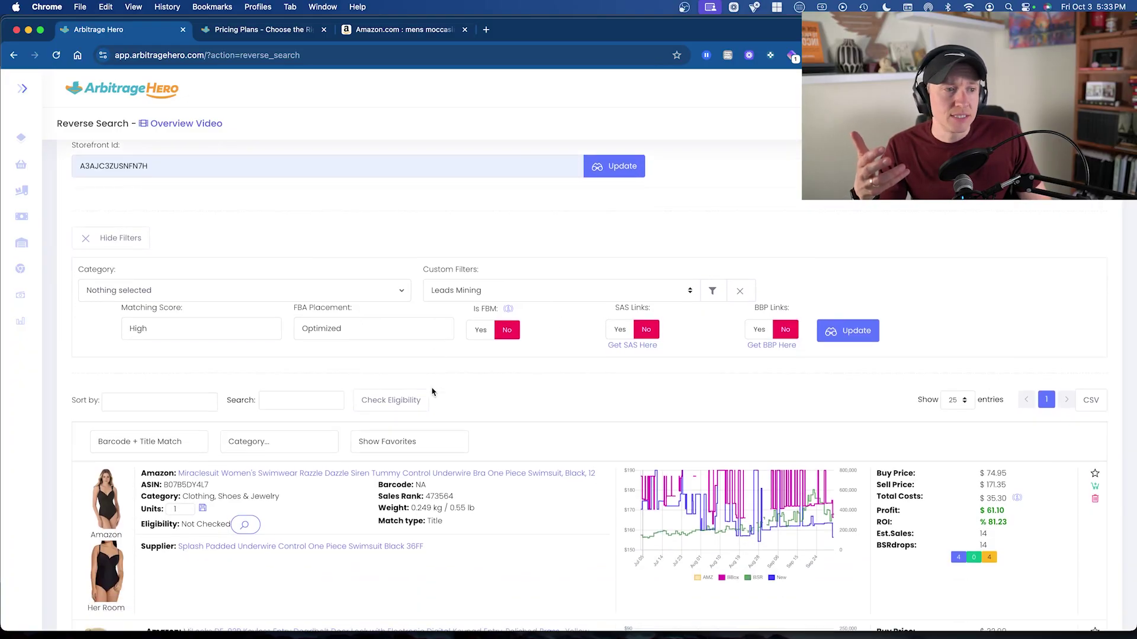
pyautogui.scroll(-15, 432, 392)
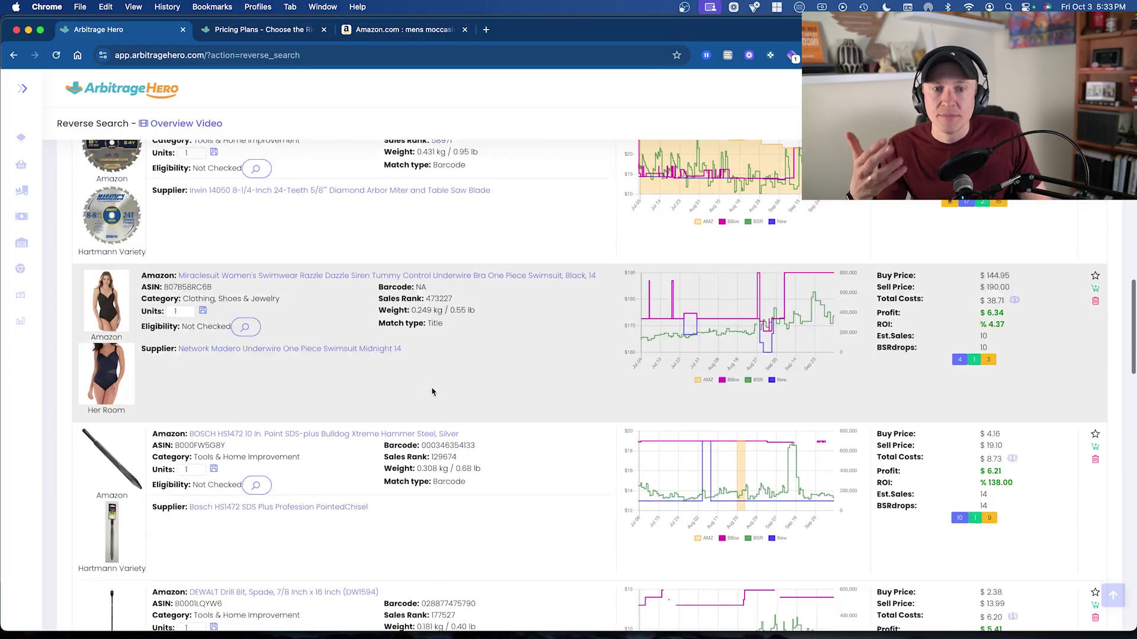
pyautogui.scroll(20, 432, 387)
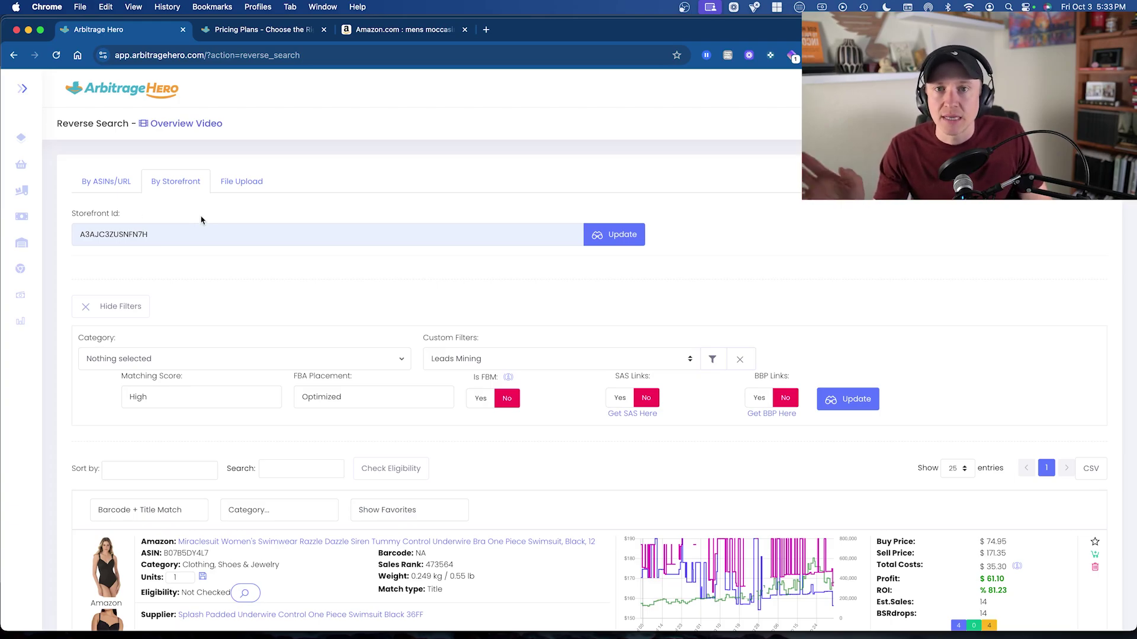
# Step: Copy the storefront ID and open keepa.com in a new browser tab
pyautogui.rightClick(132, 237)
pyautogui.click(150, 340)
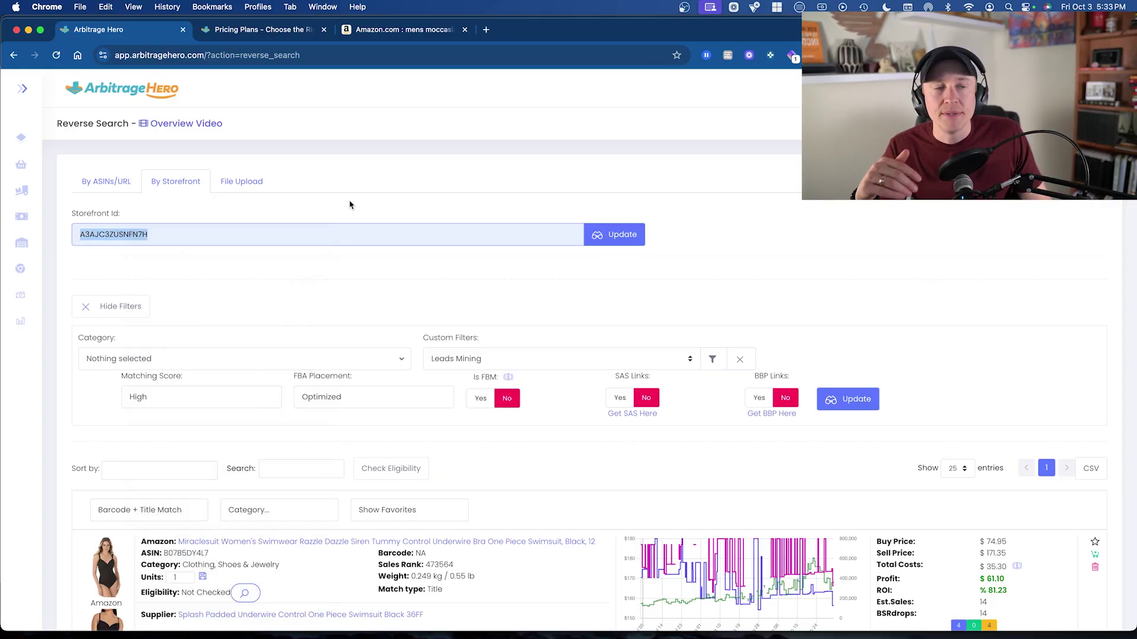
pyautogui.click(389, 149)
pyautogui.click(486, 29)
pyautogui.write('keepa.com')
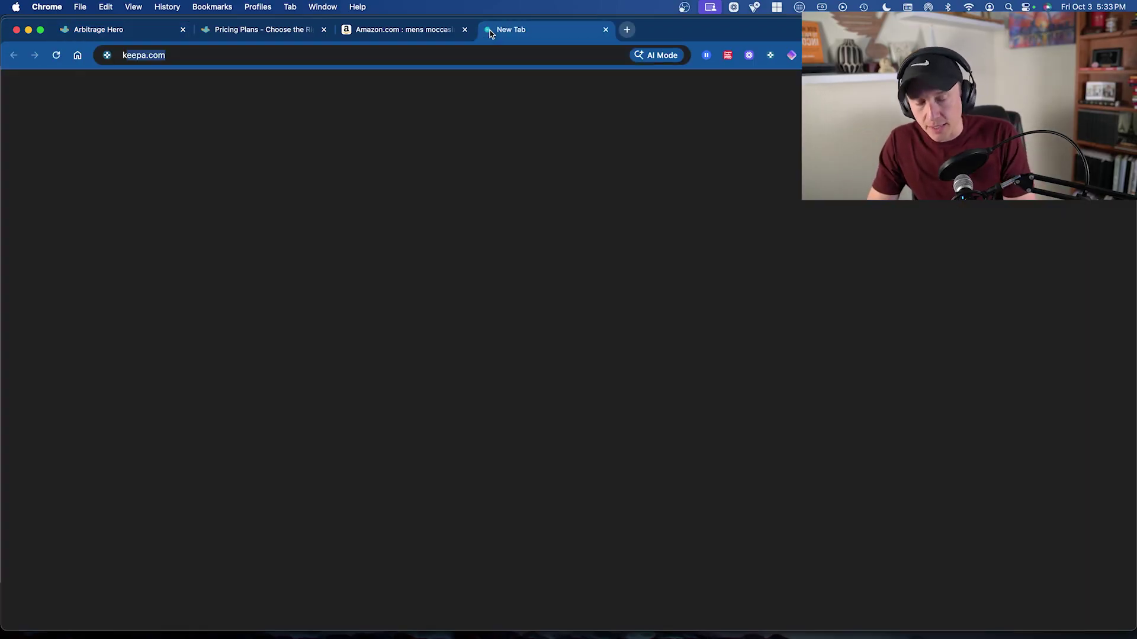
pyautogui.press('Return')
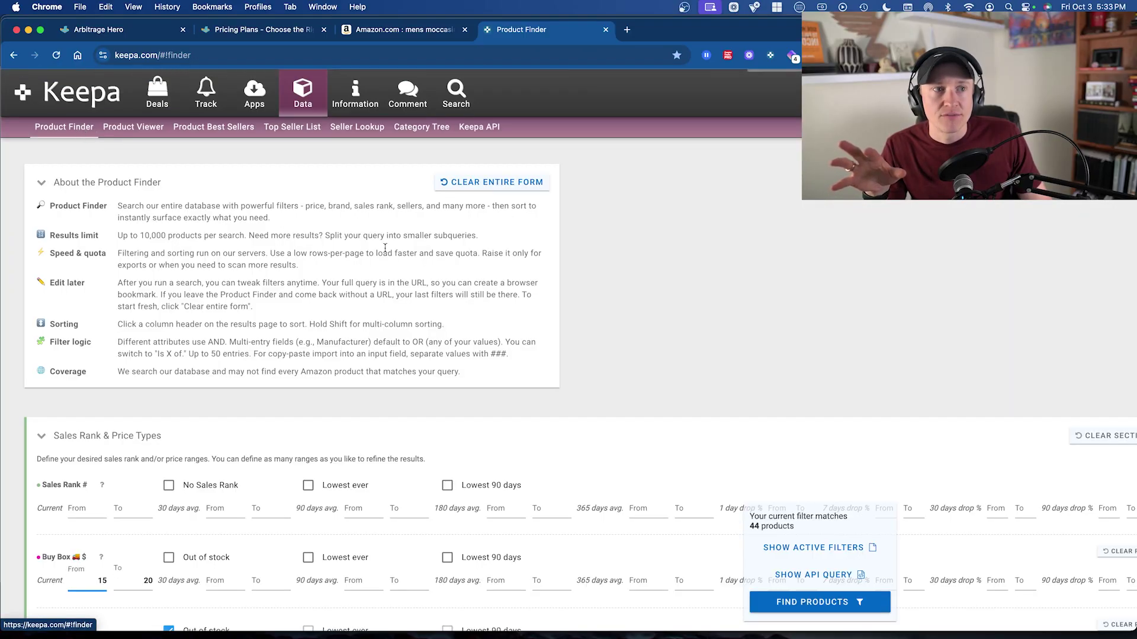
# Step: Filter Keepa's Product Finder by the copied ID under Seller IDs, include historical offers, and find the matching products
pyautogui.scroll(-15, 421, 247)
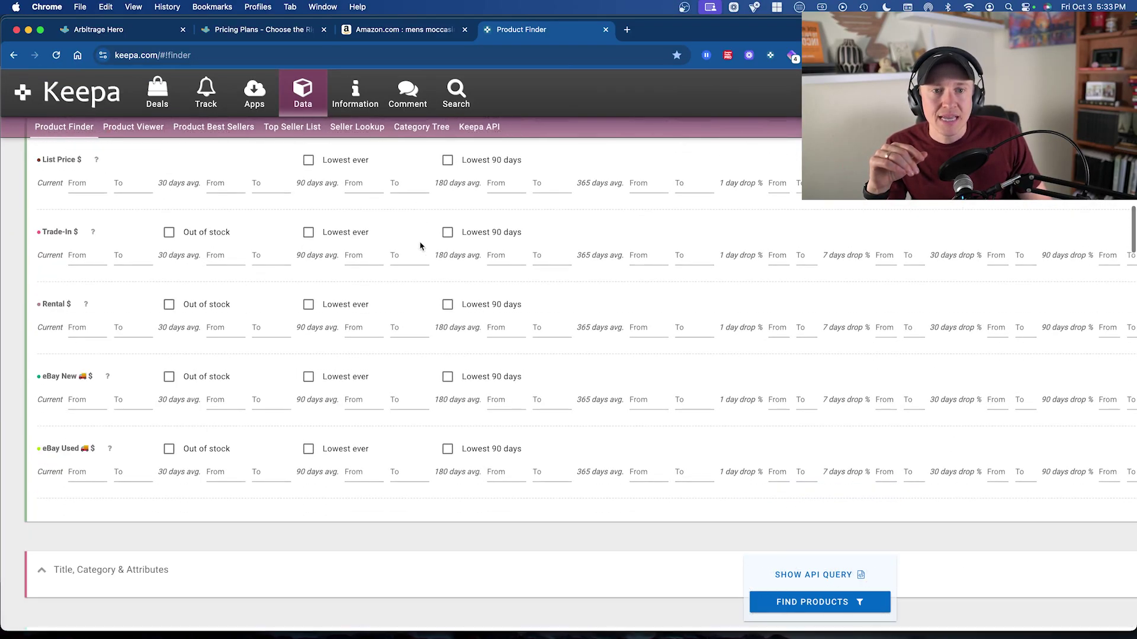
pyautogui.scroll(-15, 420, 246)
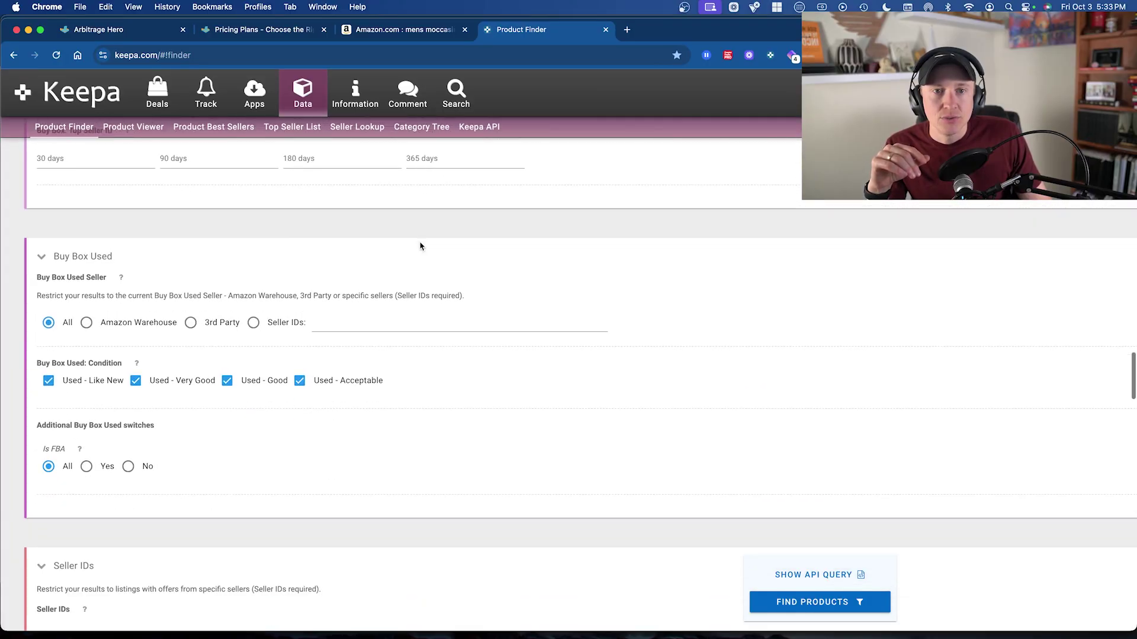
pyautogui.scroll(-3, 420, 247)
pyautogui.click(98, 278)
pyautogui.press('super+v')
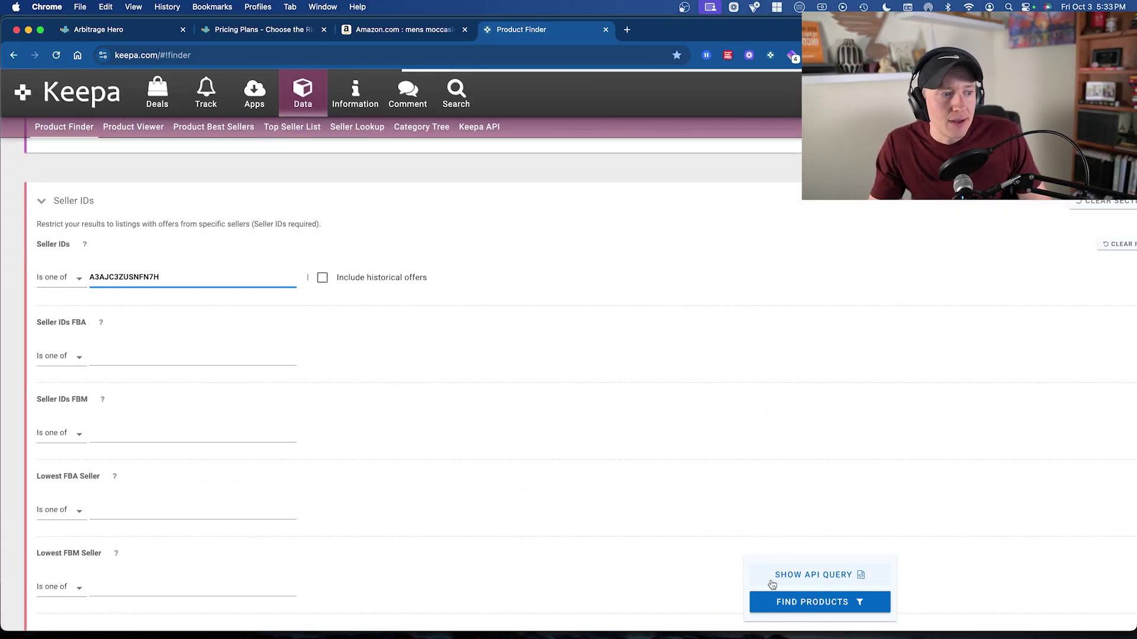
pyautogui.click(241, 323)
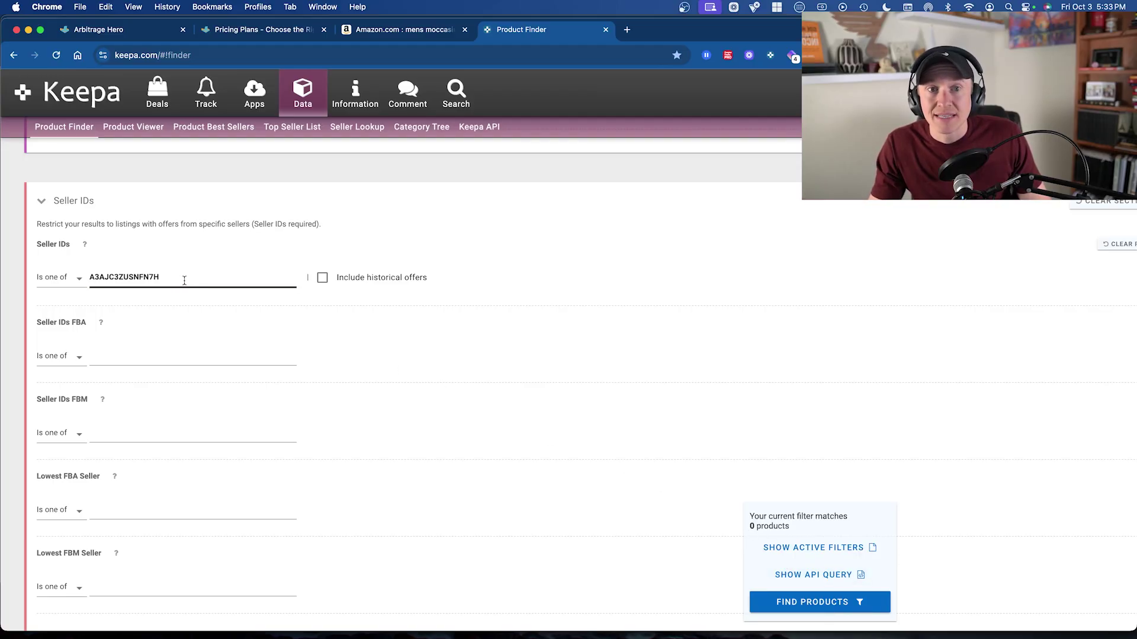
pyautogui.click(148, 278)
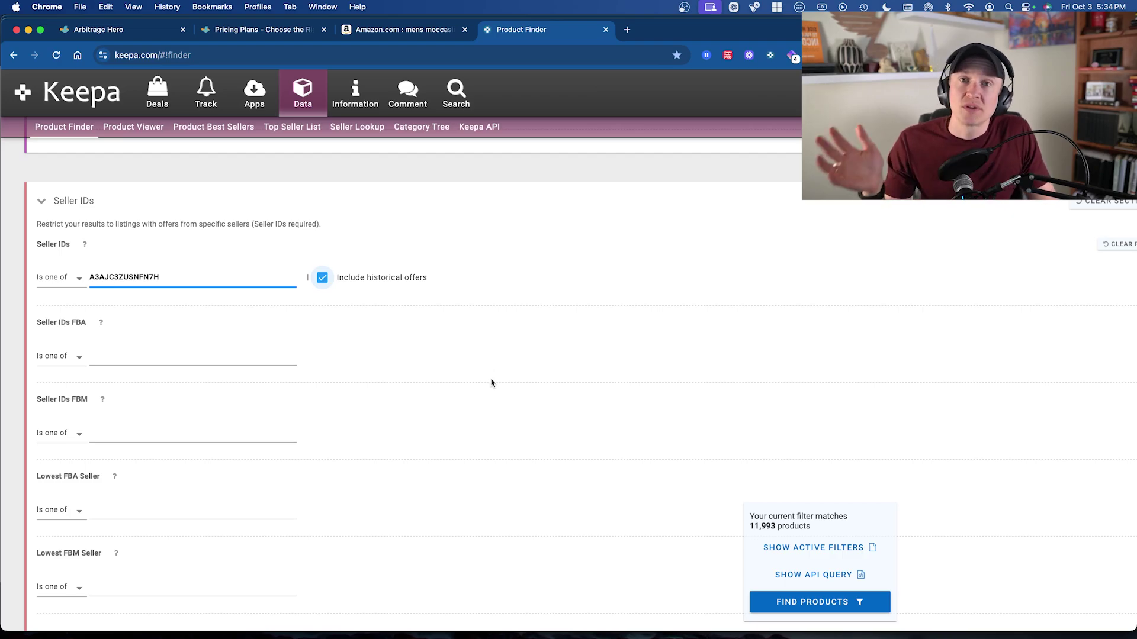
pyautogui.click(802, 603)
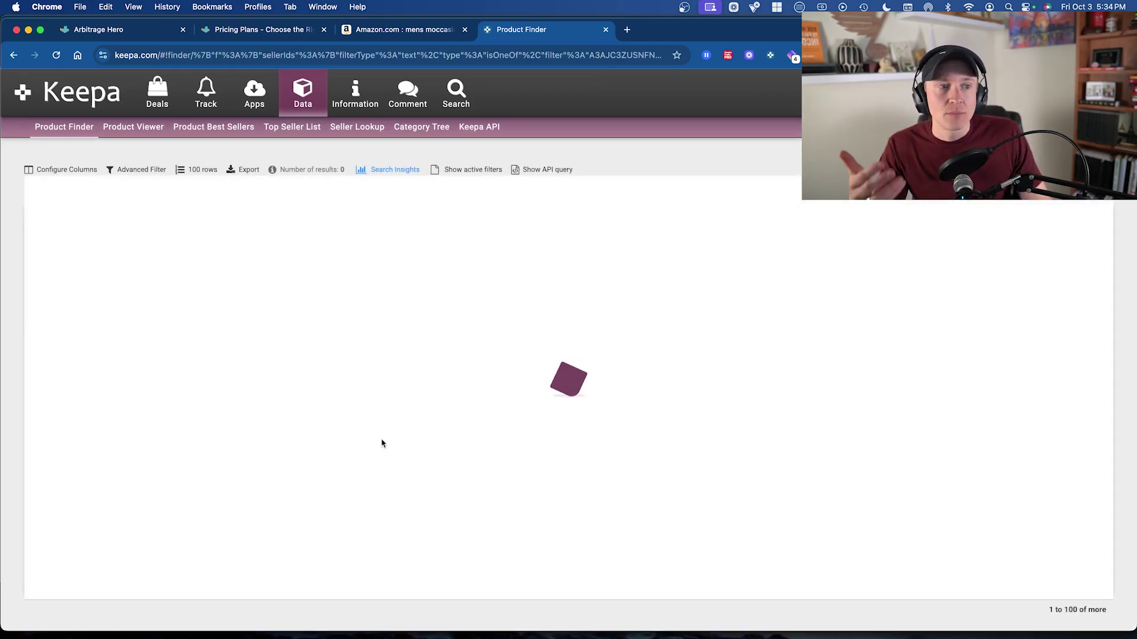
# Step: Show 1000 rows of the Product Finder results and export only the ASINs as a CSV file
pyautogui.click(200, 170)
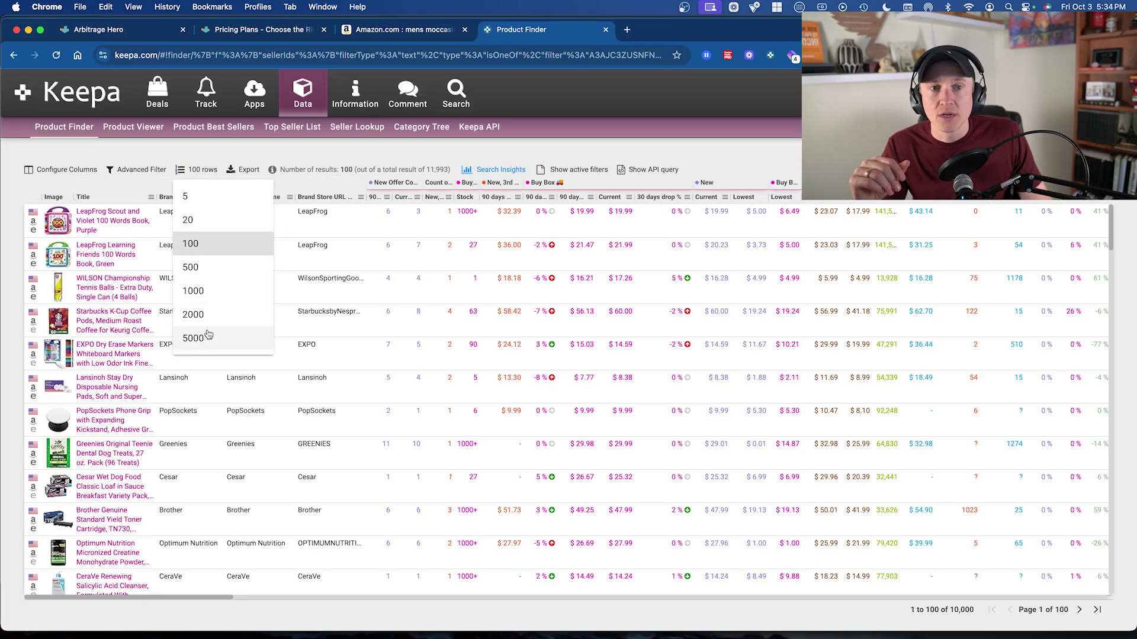
pyautogui.click(212, 292)
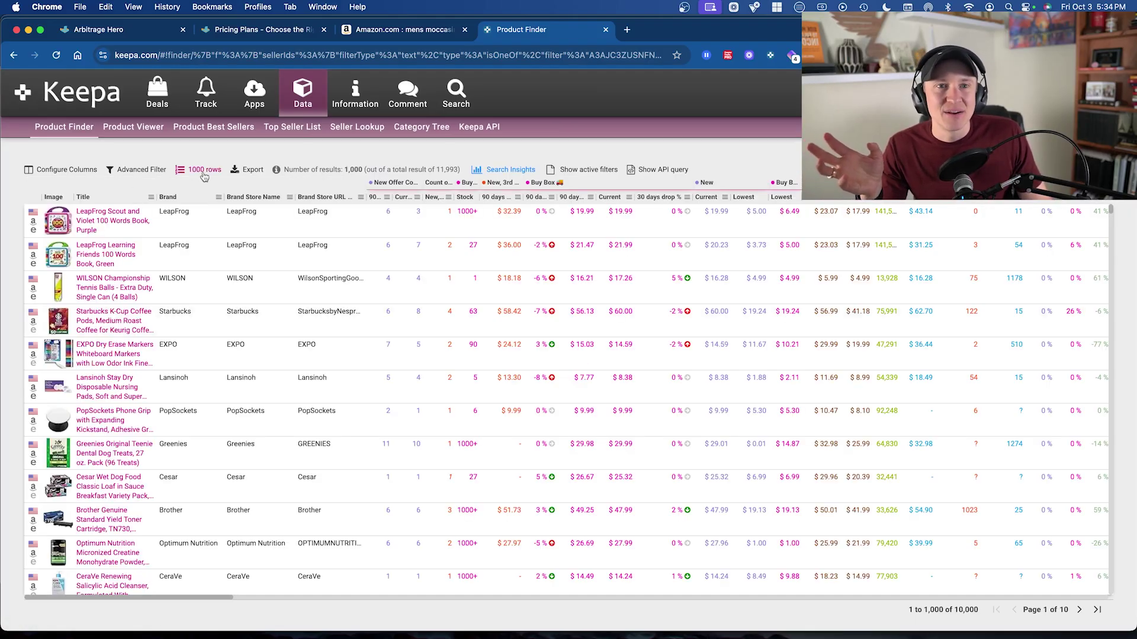
pyautogui.click(248, 169)
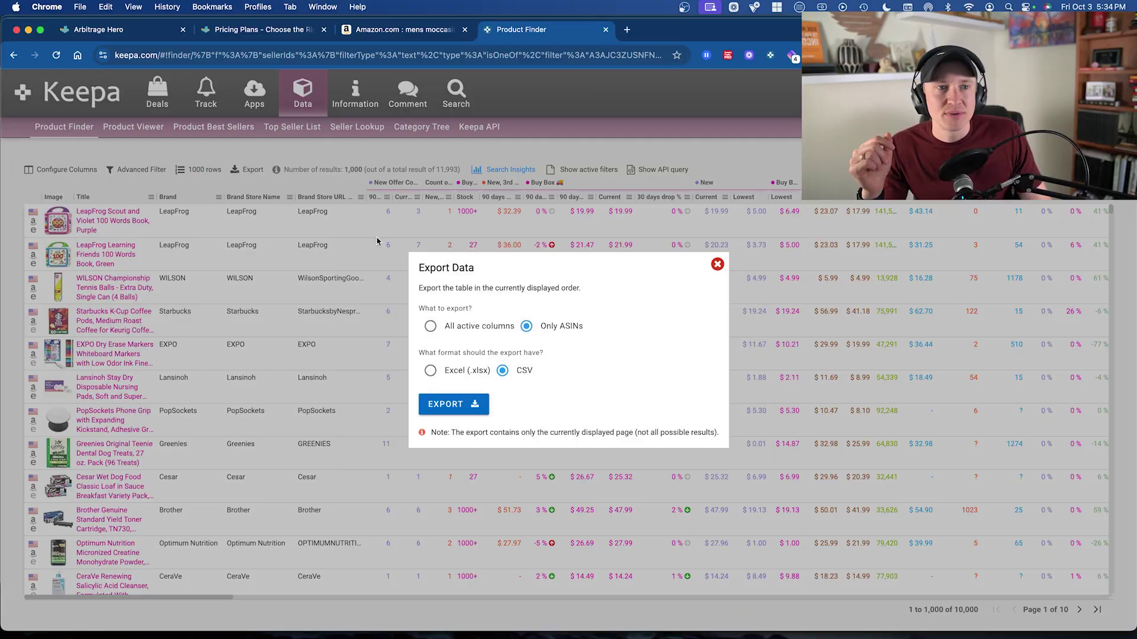
pyautogui.click(476, 407)
# Step: Switch back to Arbitrage Hero, upload the exported ASIN file to the Reverse Search from Finder, and start analyzing its ASINs
pyautogui.click(125, 29)
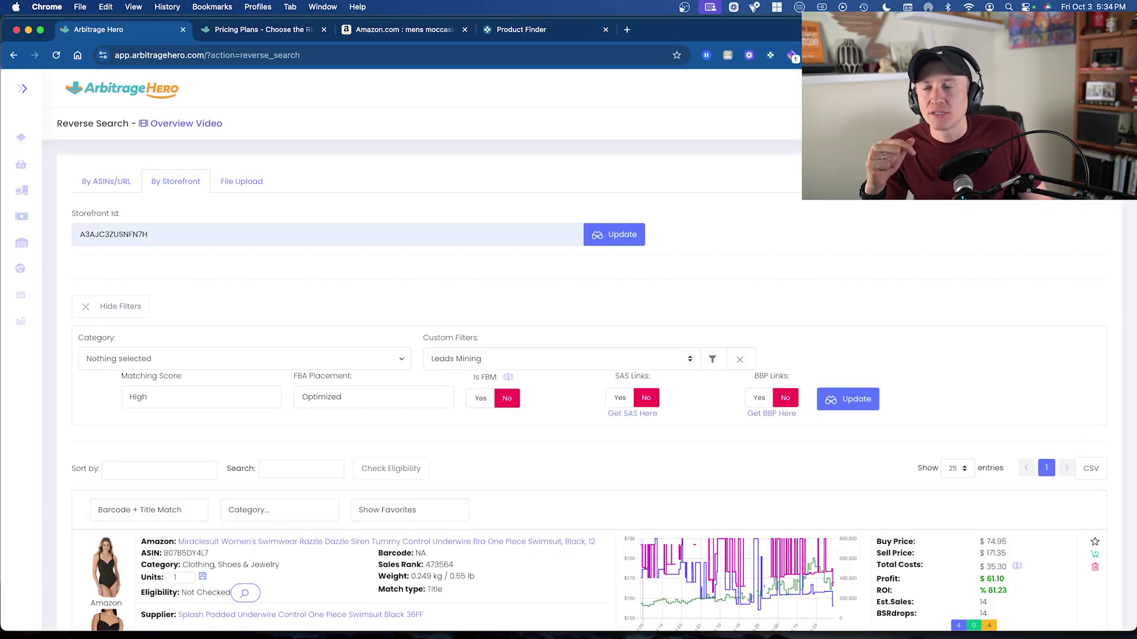
pyautogui.click(711, 636)
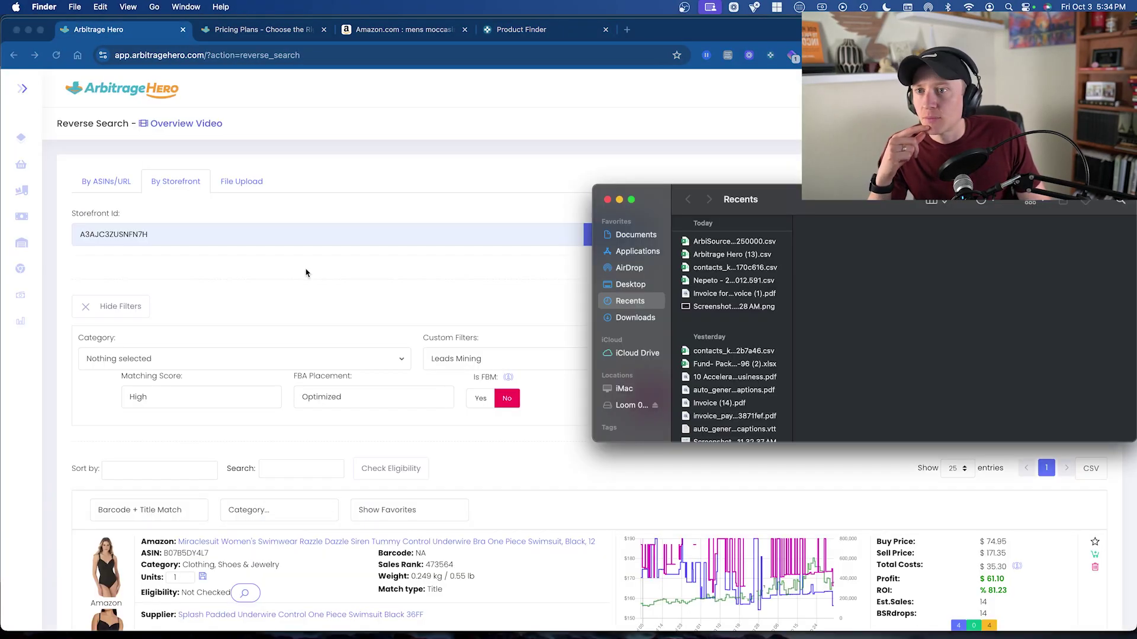
pyautogui.moveTo(821, 203); pyautogui.dragTo(704, 208)
pyautogui.click(489, 200)
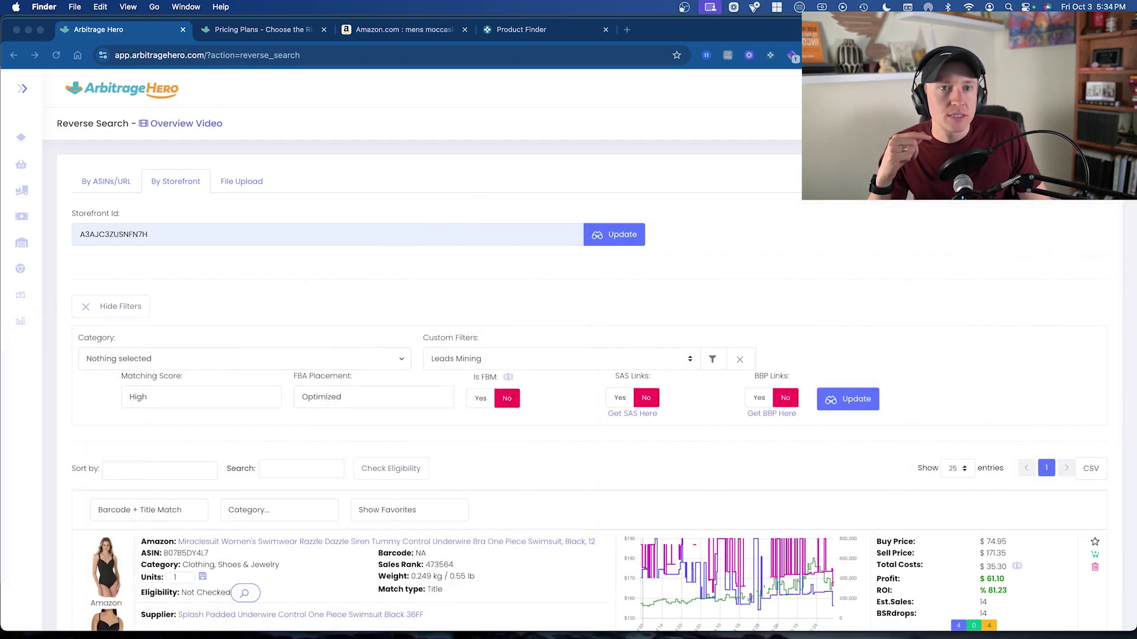
pyautogui.click(248, 181)
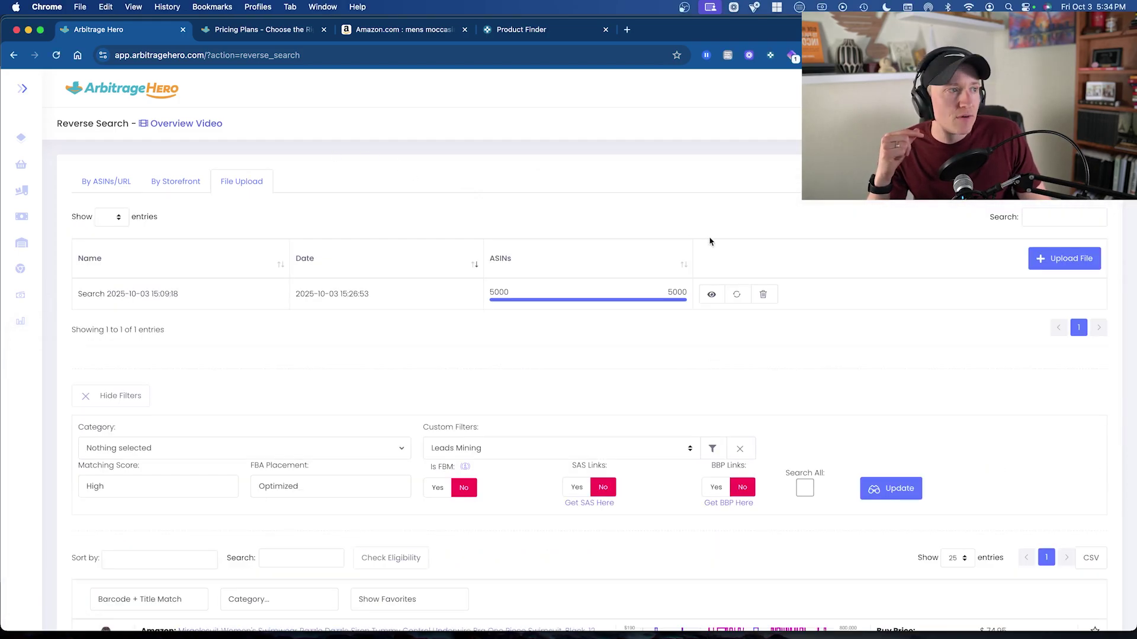
pyautogui.click(1078, 254)
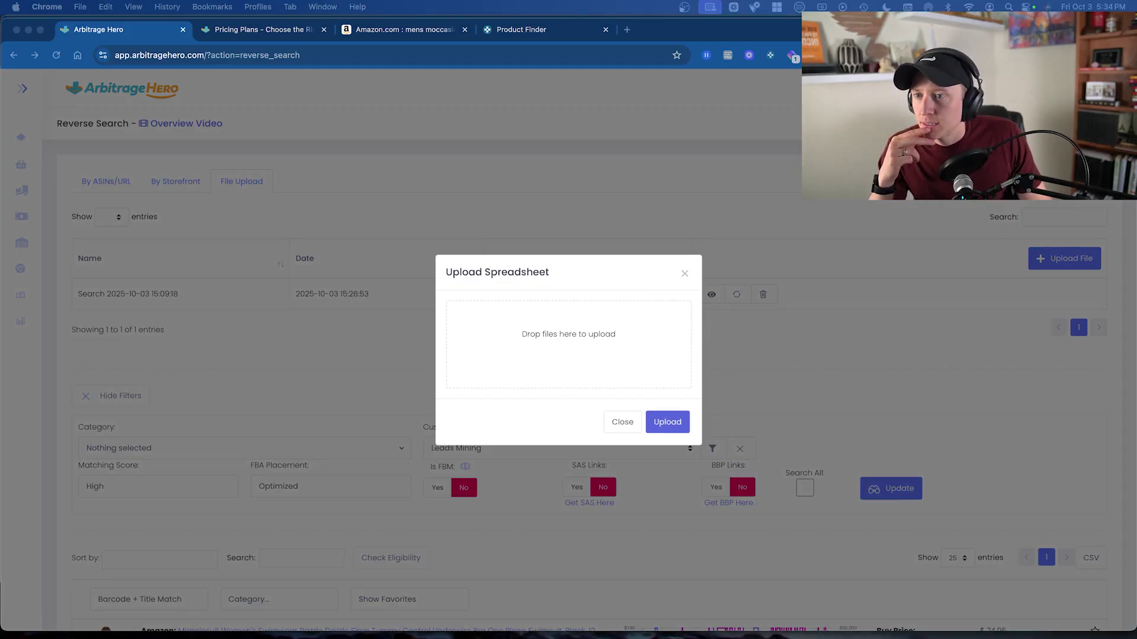
pyautogui.moveTo(1136, 332); pyautogui.dragTo(568, 343)
pyautogui.click(675, 437)
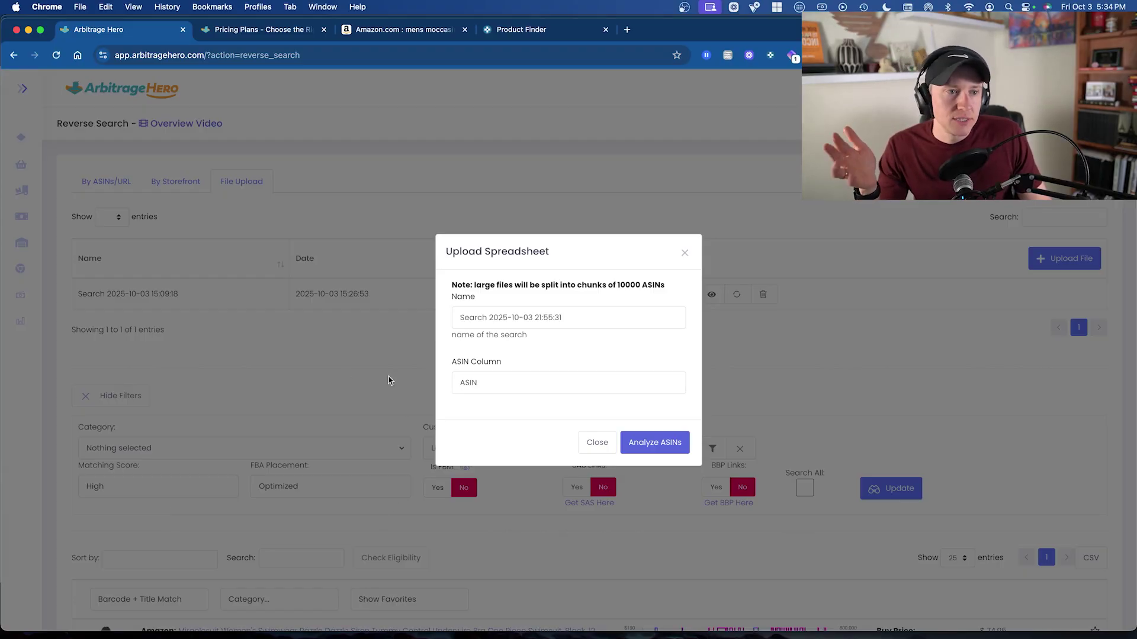
pyautogui.click(651, 442)
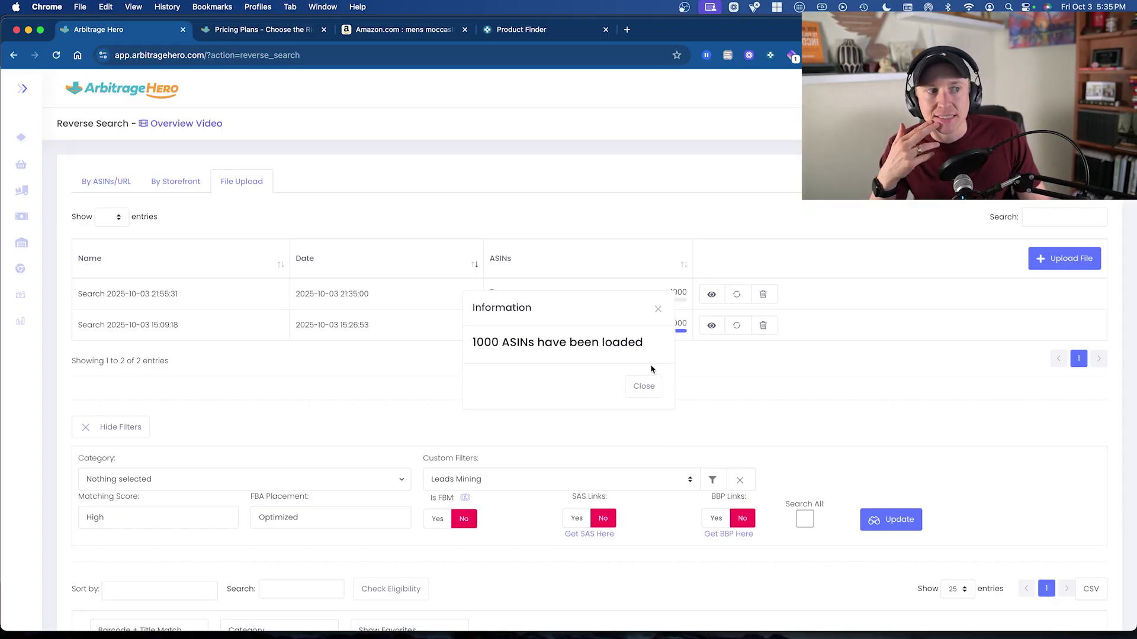
pyautogui.click(644, 386)
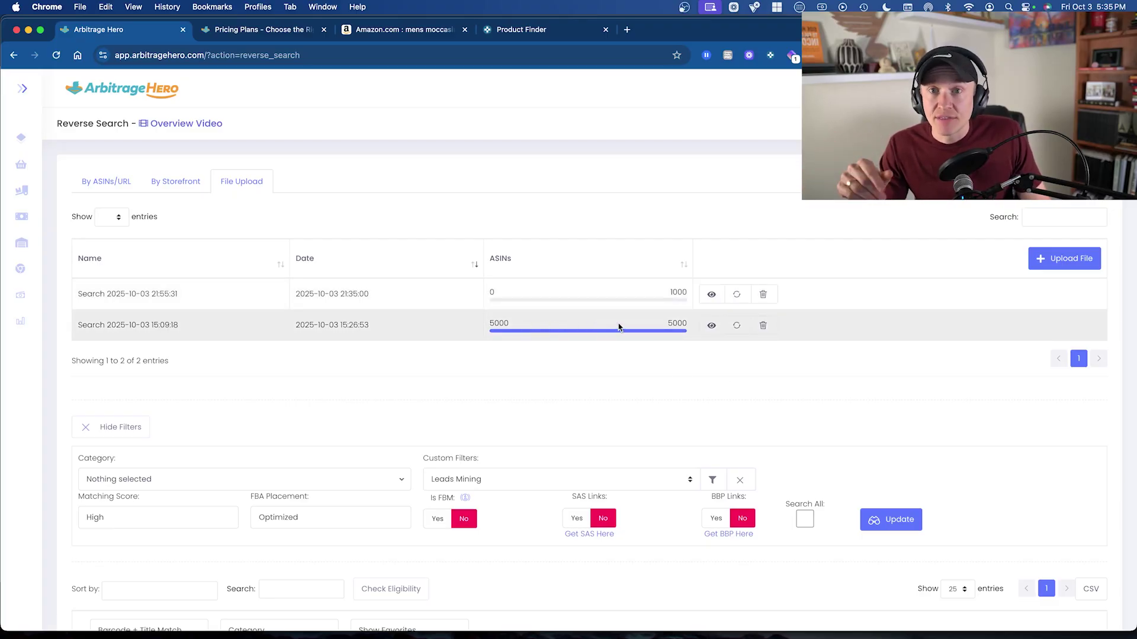
pyautogui.click(539, 34)
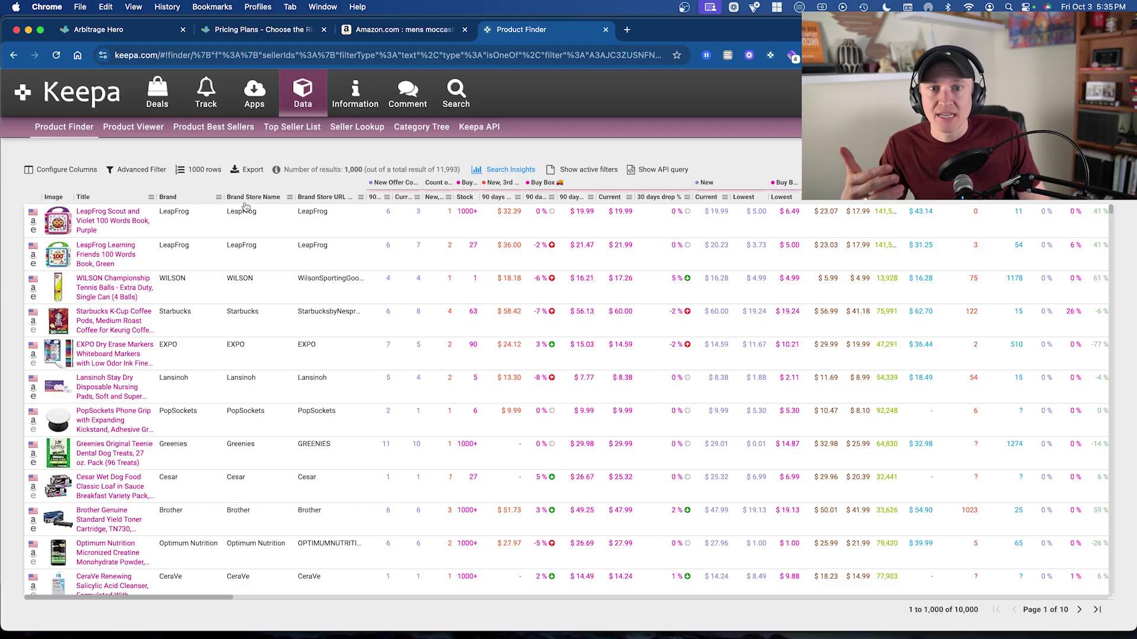
pyautogui.click(157, 31)
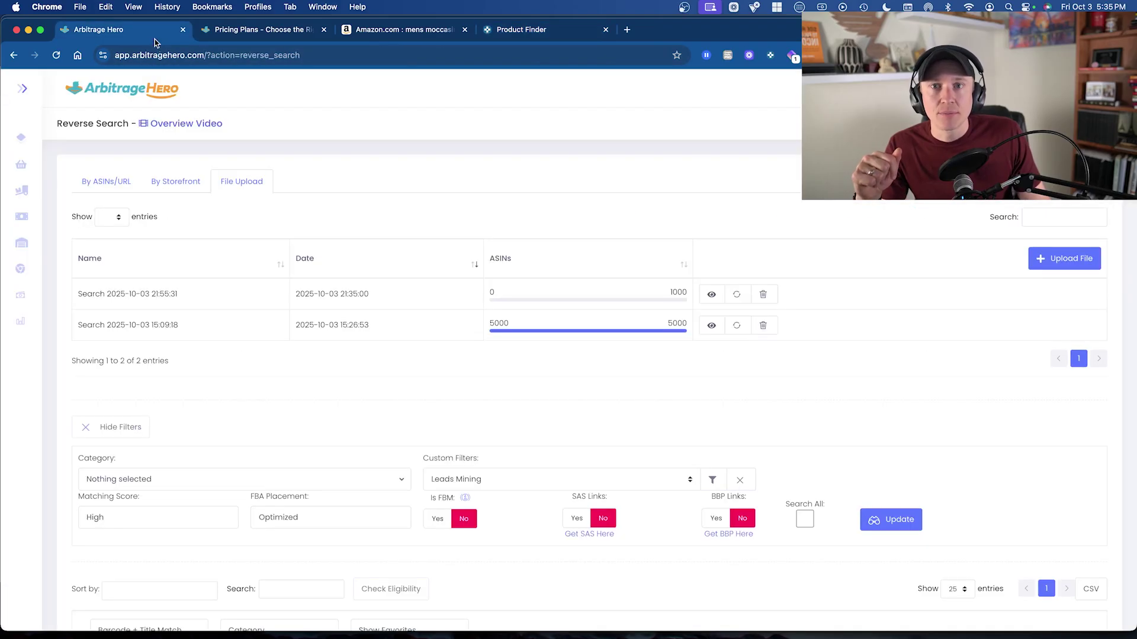
pyautogui.click(712, 326)
pyautogui.scroll(-3, 708, 360)
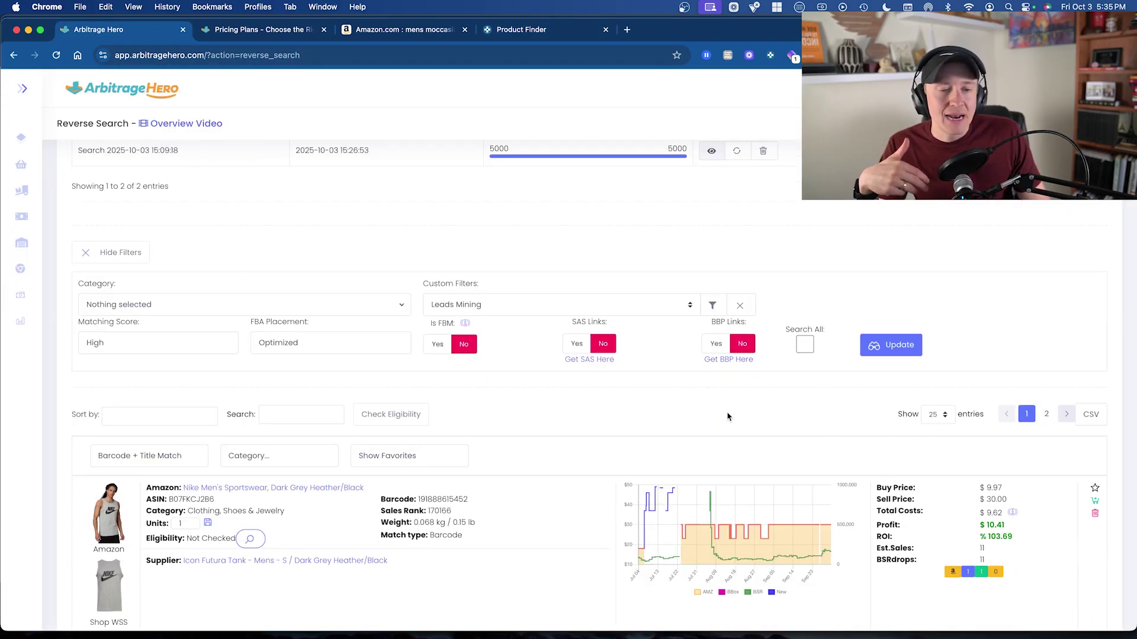
pyautogui.scroll(-15, 648, 427)
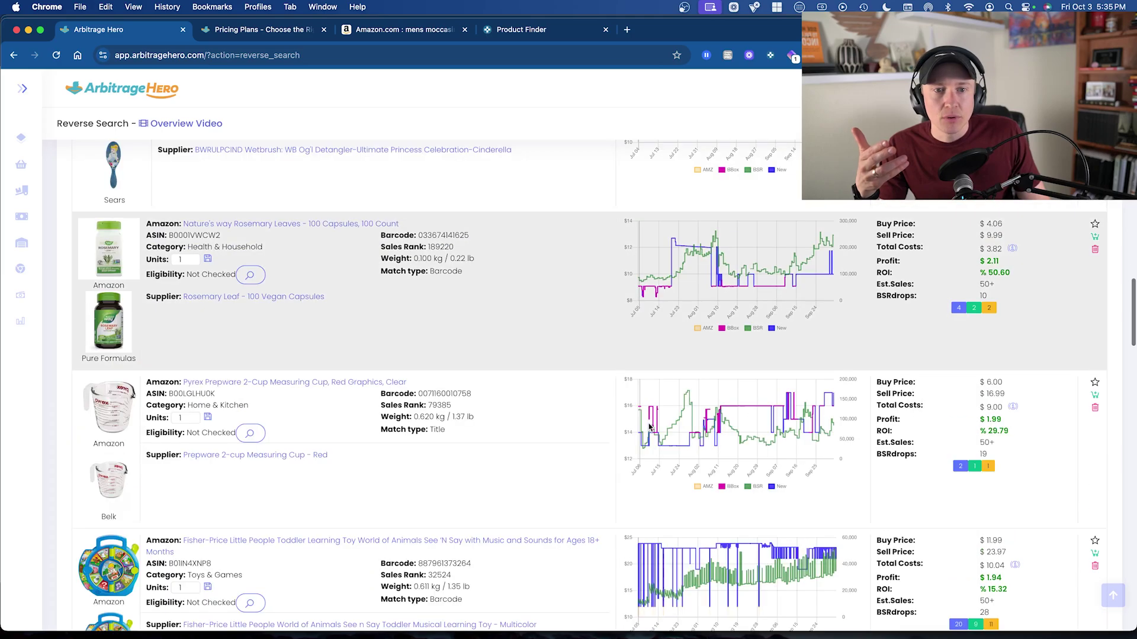
pyautogui.scroll(-10, 503, 381)
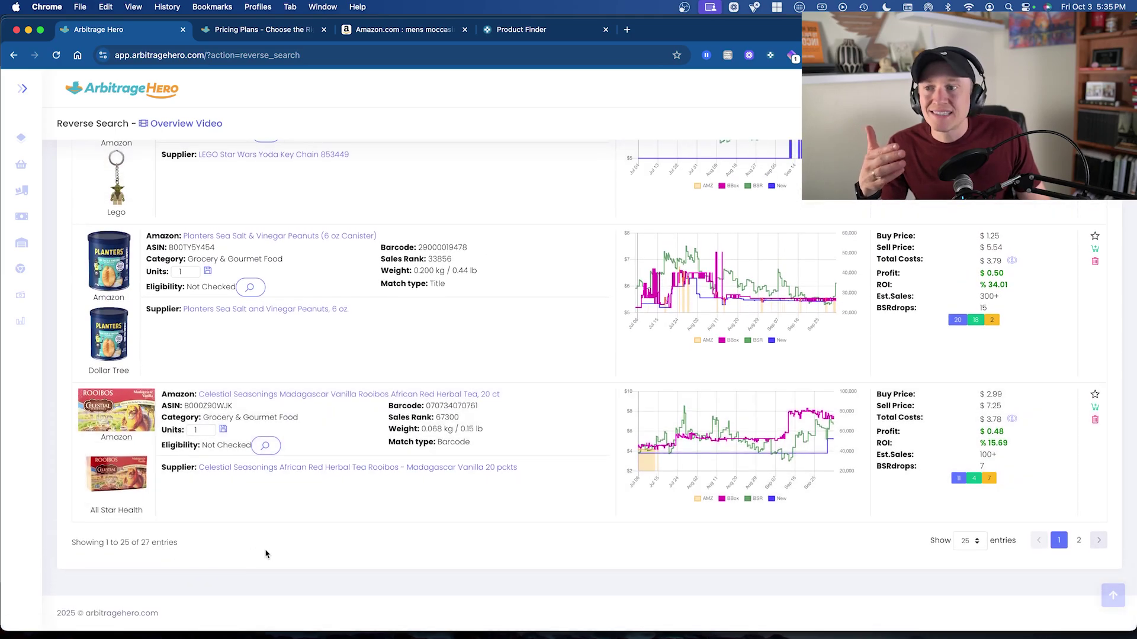
pyautogui.scroll(3, 266, 554)
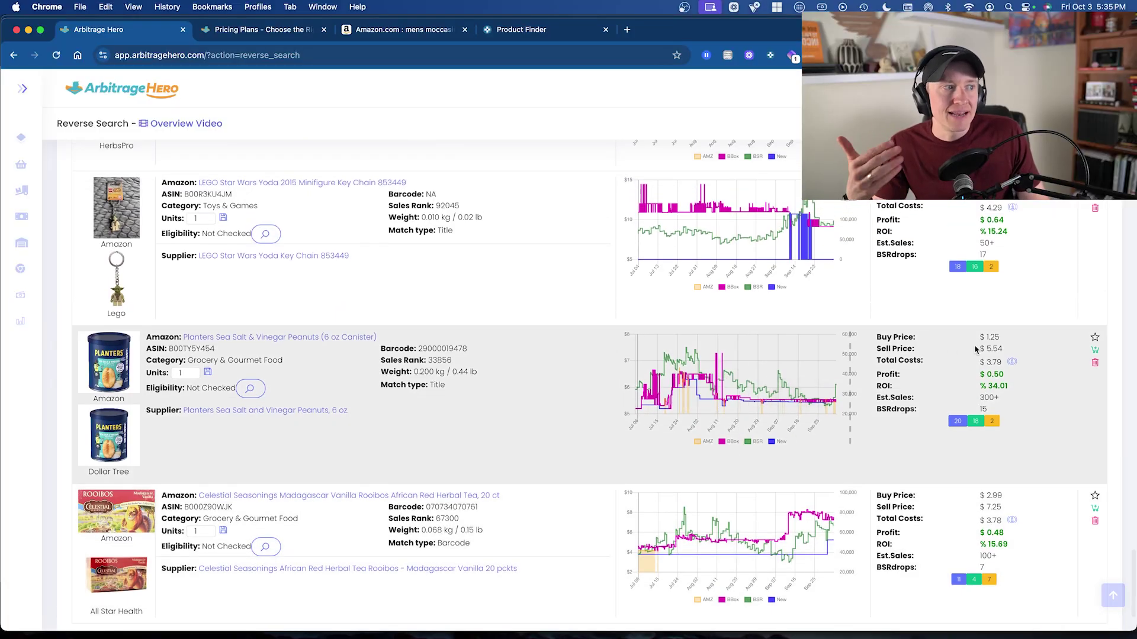
# Step: Review the buy price, profit, ROI and estimated sales of the search's matched products back up to the result filters
pyautogui.scroll(8, 940, 430)
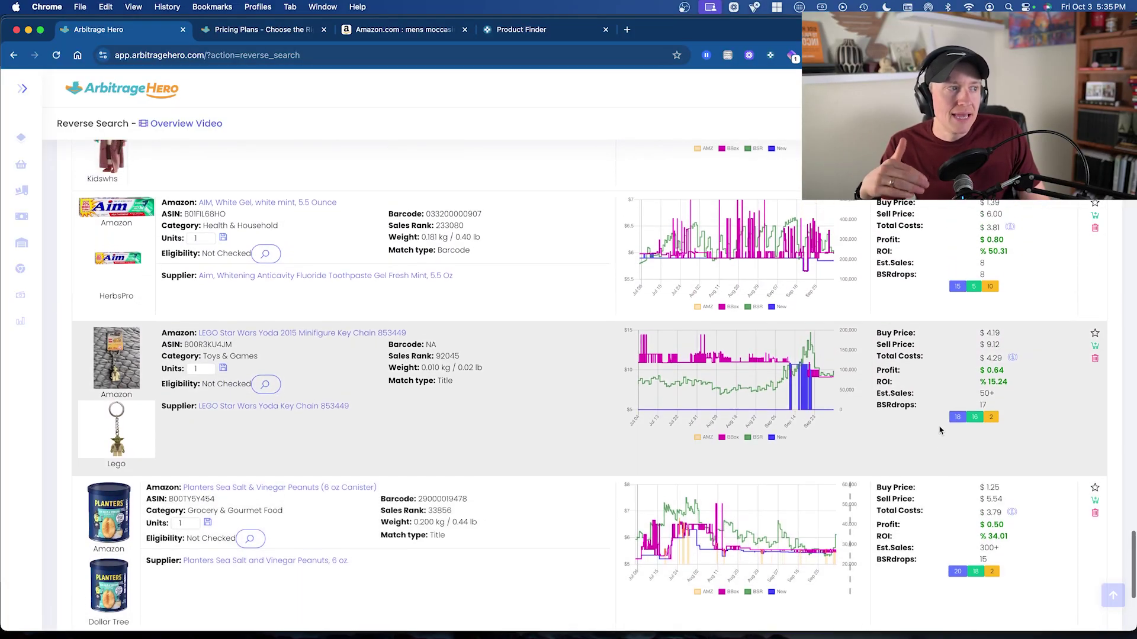
pyautogui.scroll(5, 943, 425)
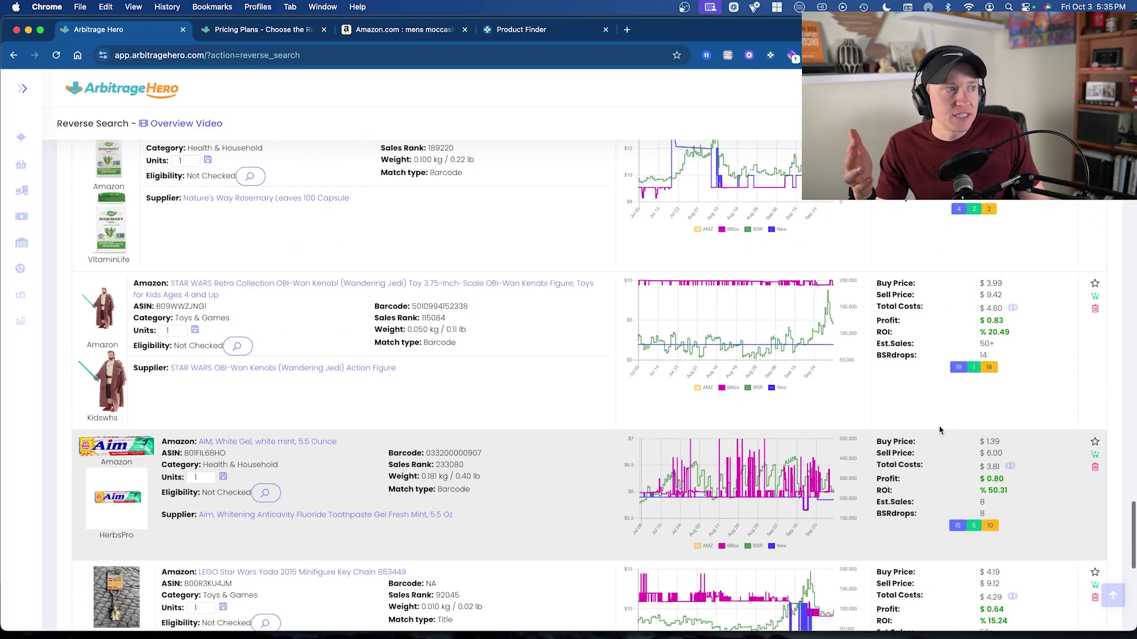
pyautogui.scroll(3, 1003, 368)
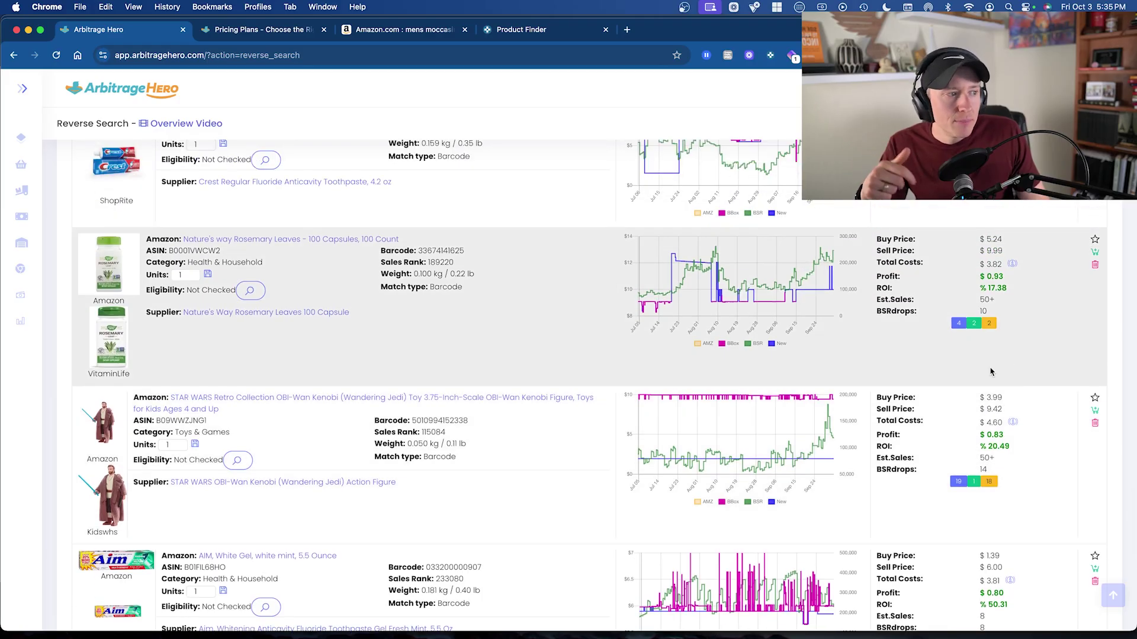
pyautogui.scroll(7, 976, 379)
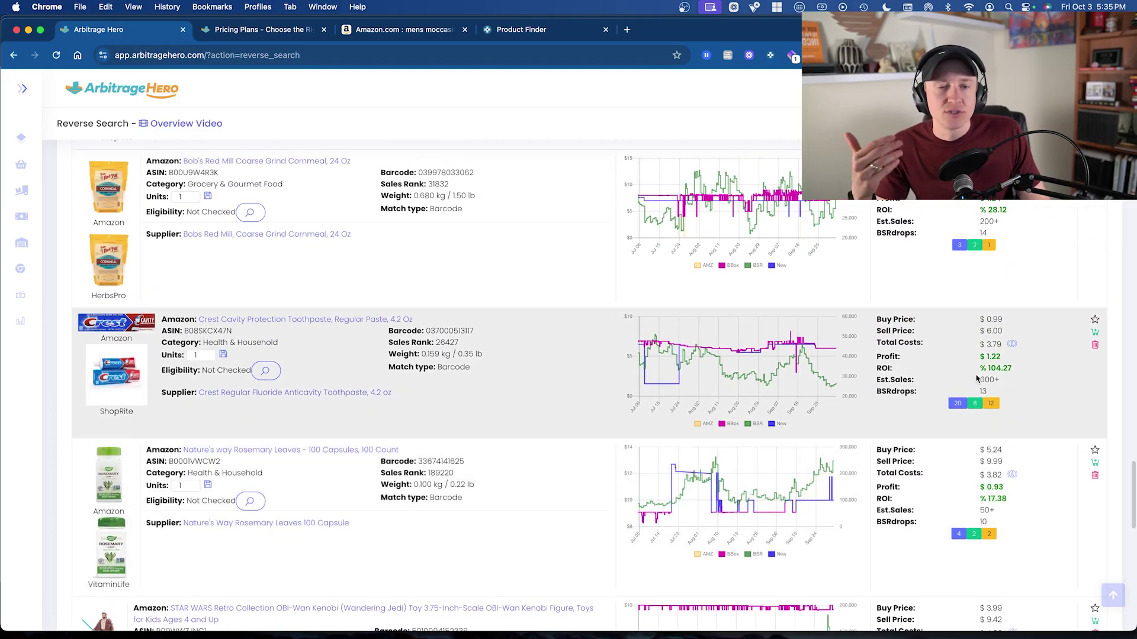
pyautogui.scroll(15, 976, 378)
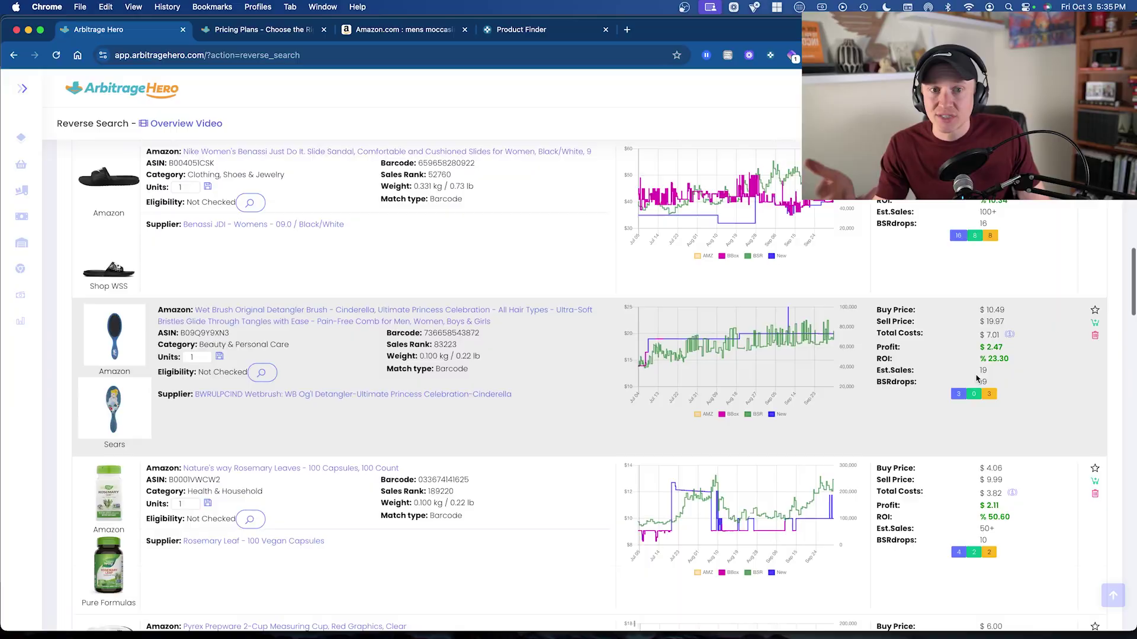
pyautogui.scroll(20, 976, 379)
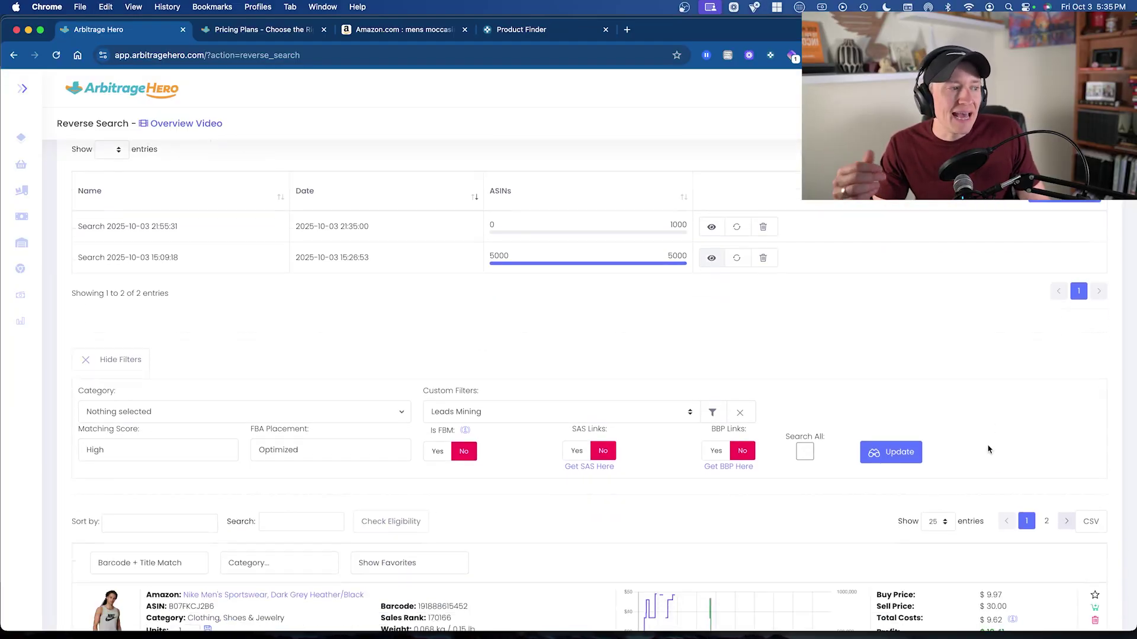
pyautogui.scroll(-1, 1036, 474)
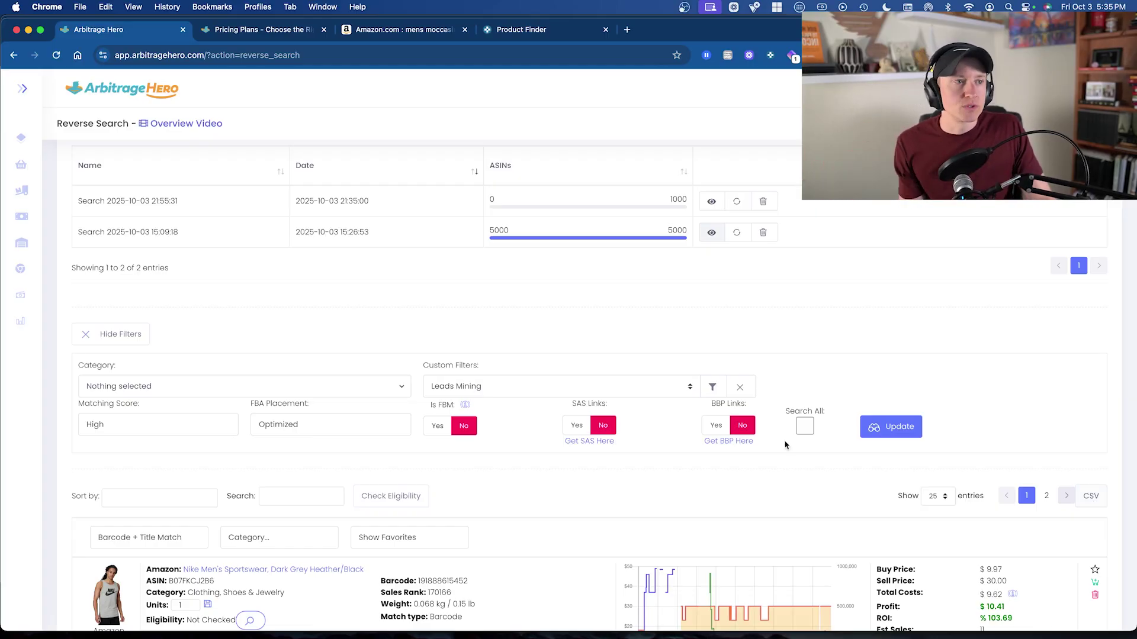
pyautogui.scroll(3, 785, 445)
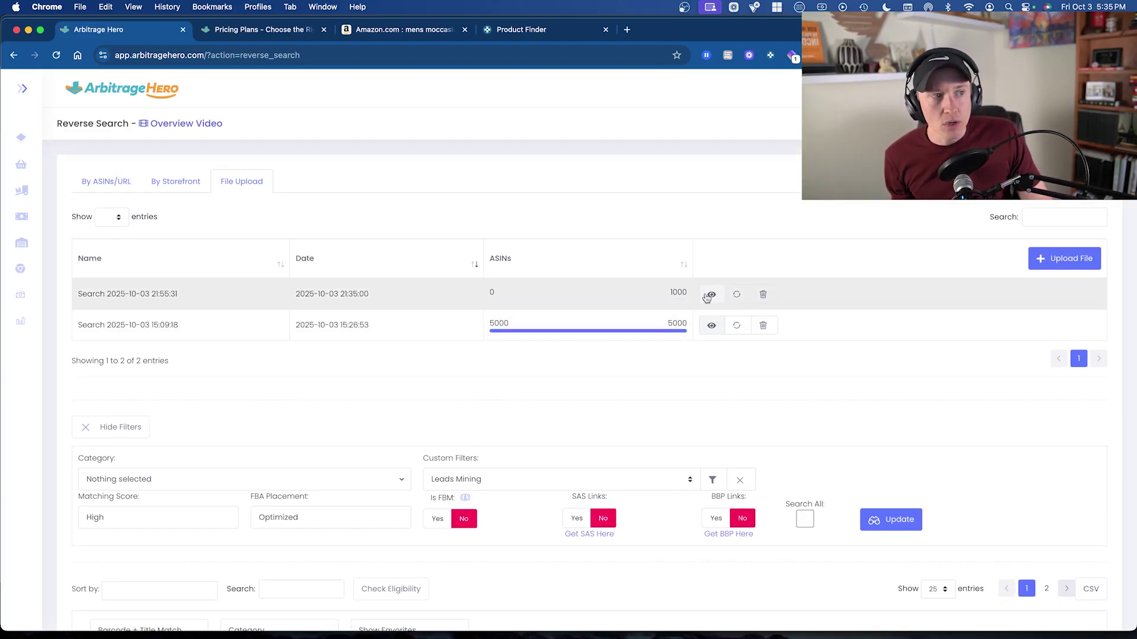
pyautogui.click(712, 295)
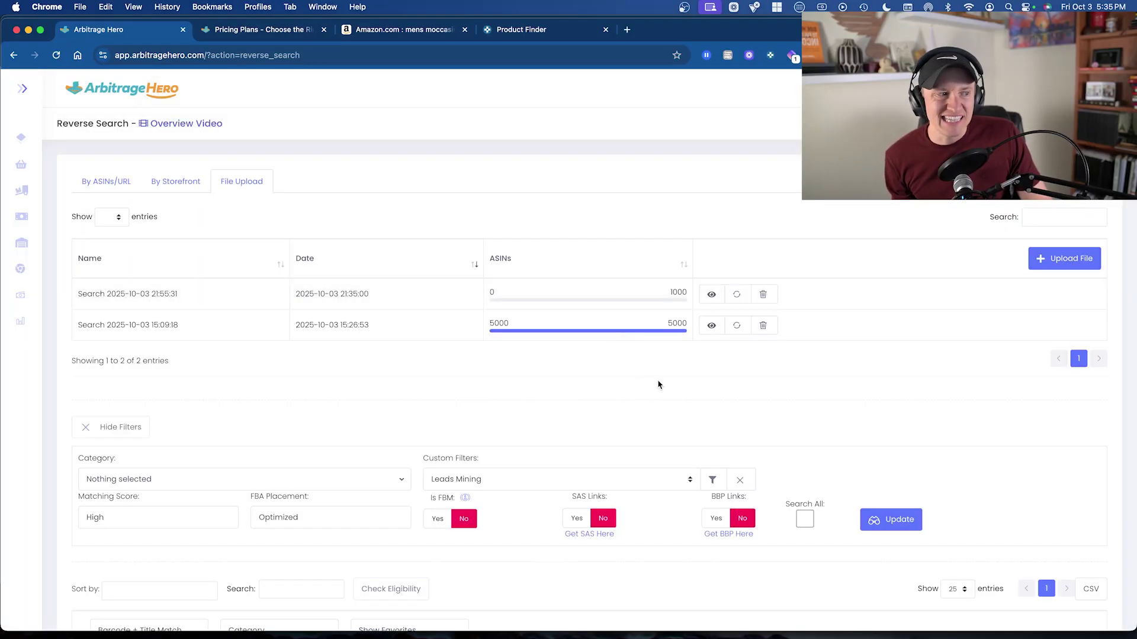
pyautogui.scroll(-10, 658, 385)
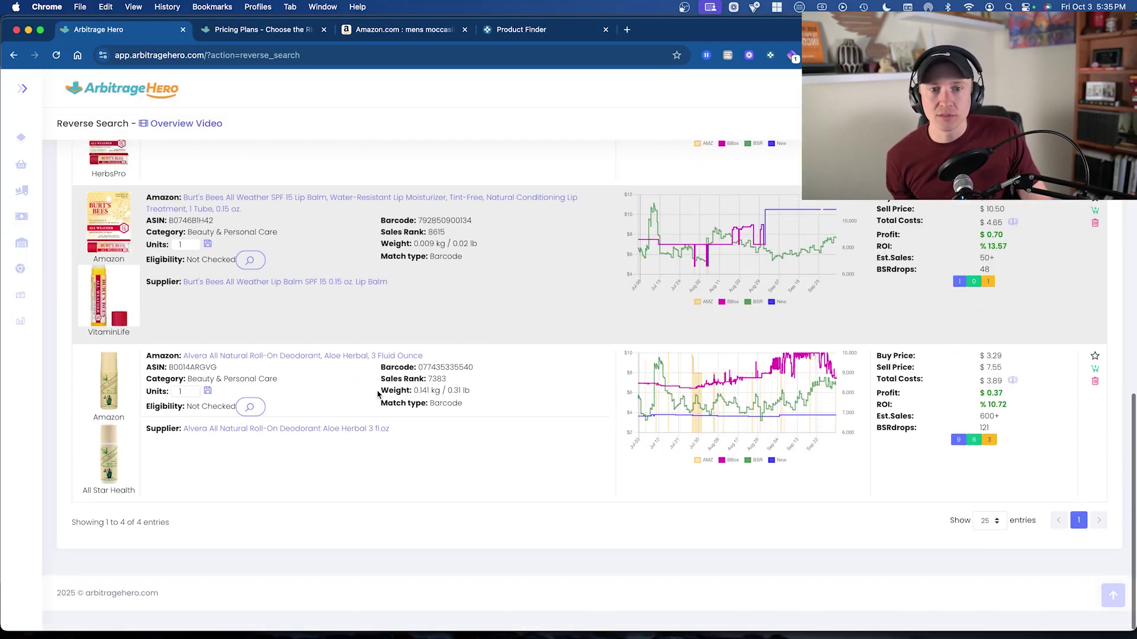
pyautogui.scroll(10, 225, 549)
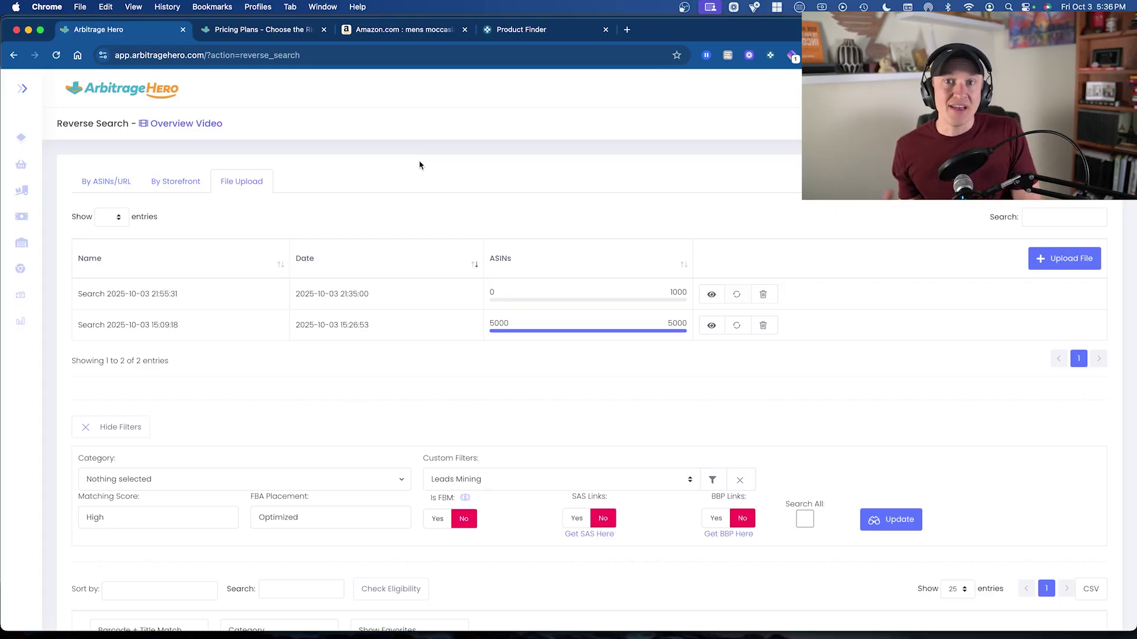
pyautogui.click(542, 31)
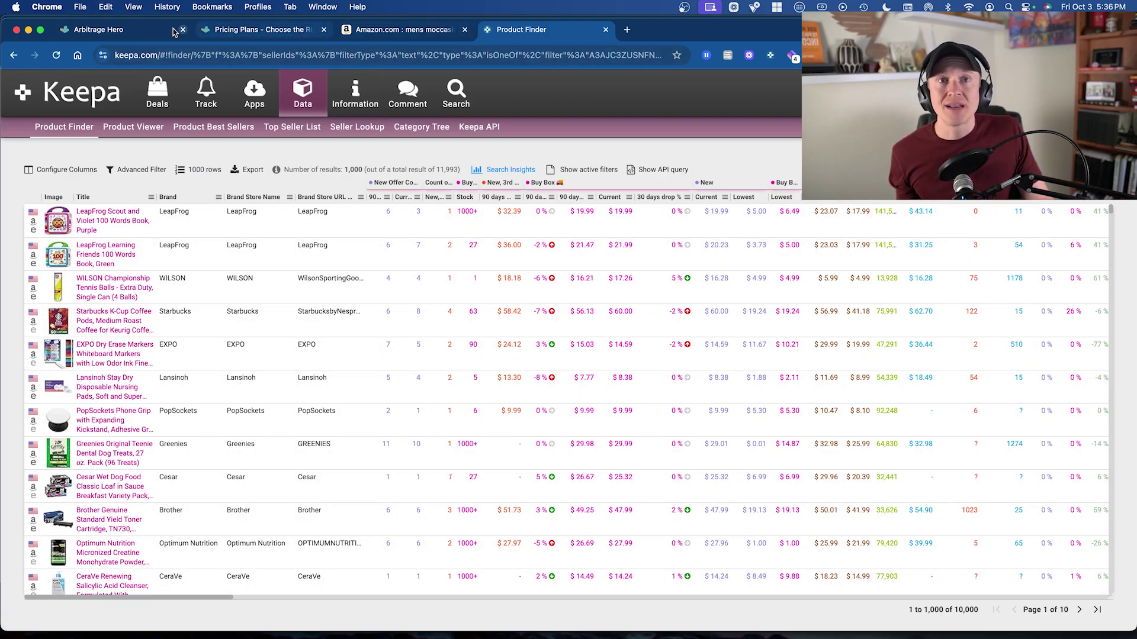
pyautogui.click(121, 31)
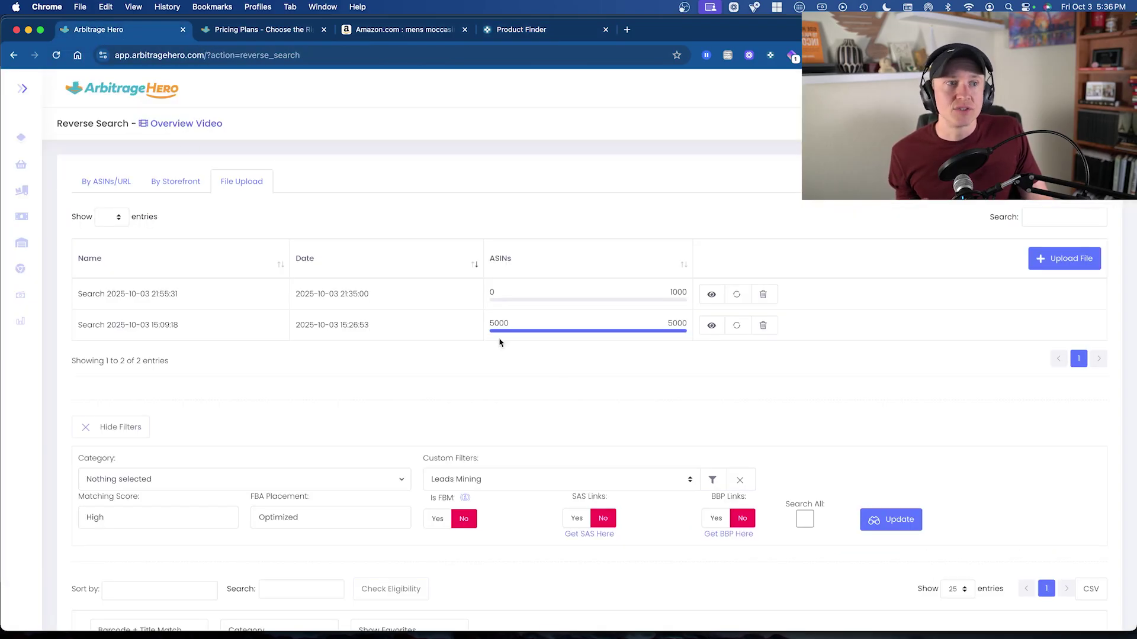
# Step: Open the 24-Hour Vault and the Analyze Products page of the Online Arbitrage section
pyautogui.moveTo(28, 172)
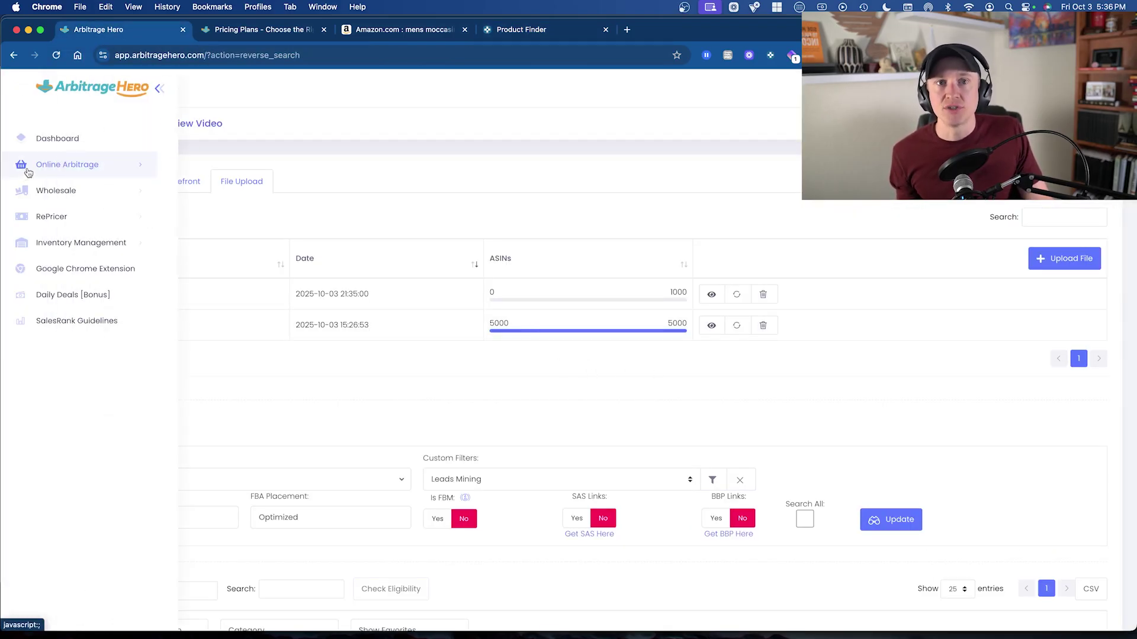
pyautogui.click(137, 171)
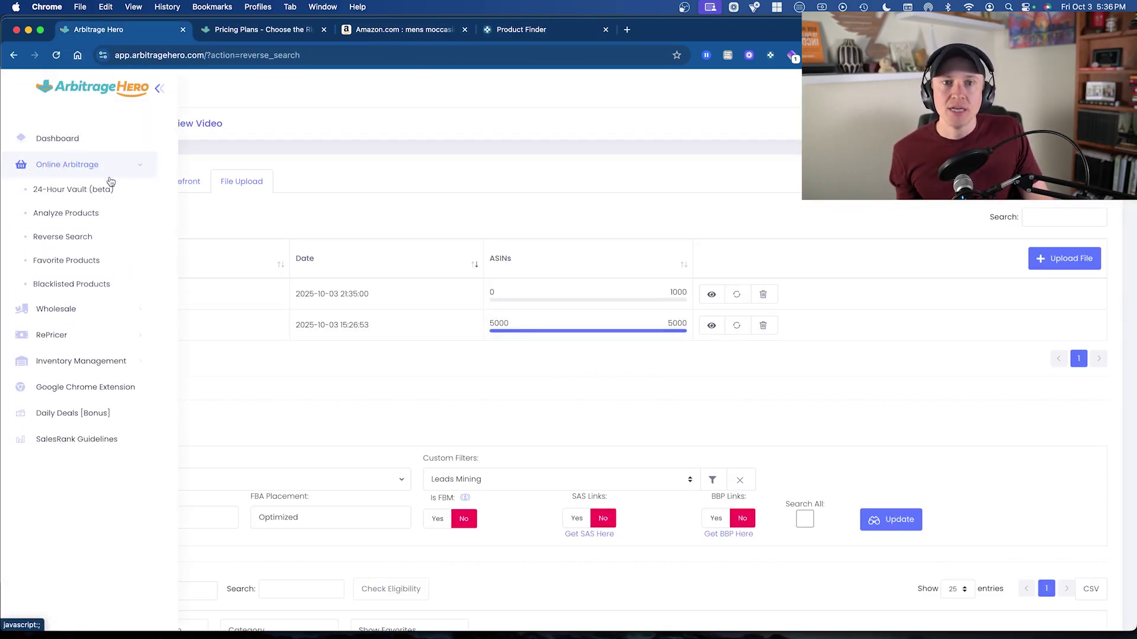
pyautogui.click(75, 191)
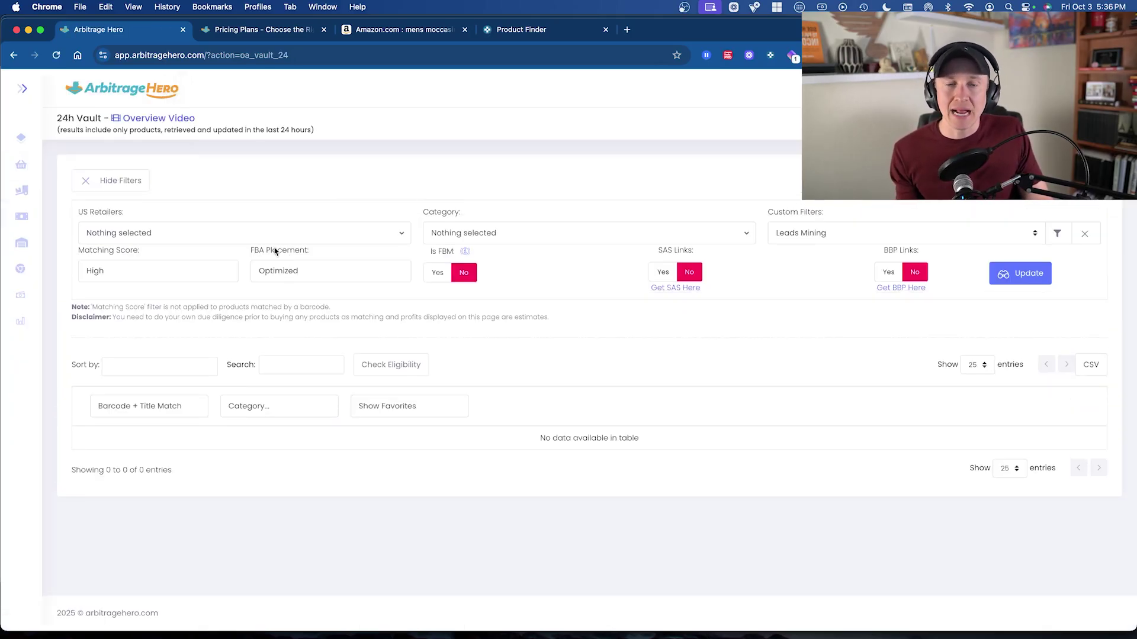
pyautogui.moveTo(50, 160)
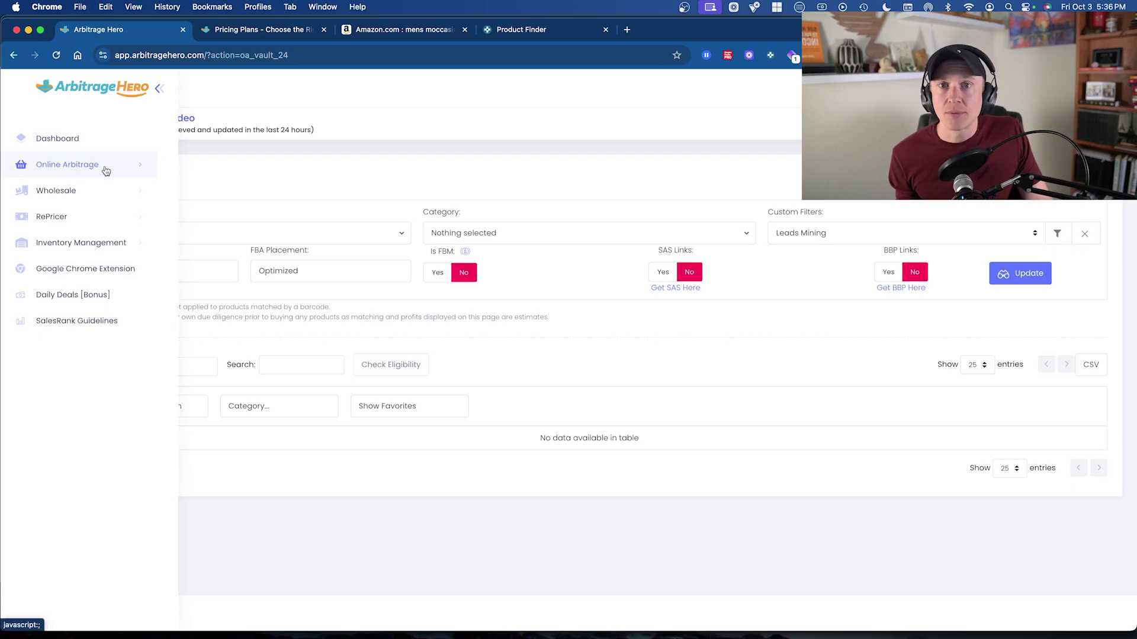
pyautogui.click(110, 170)
pyautogui.click(109, 210)
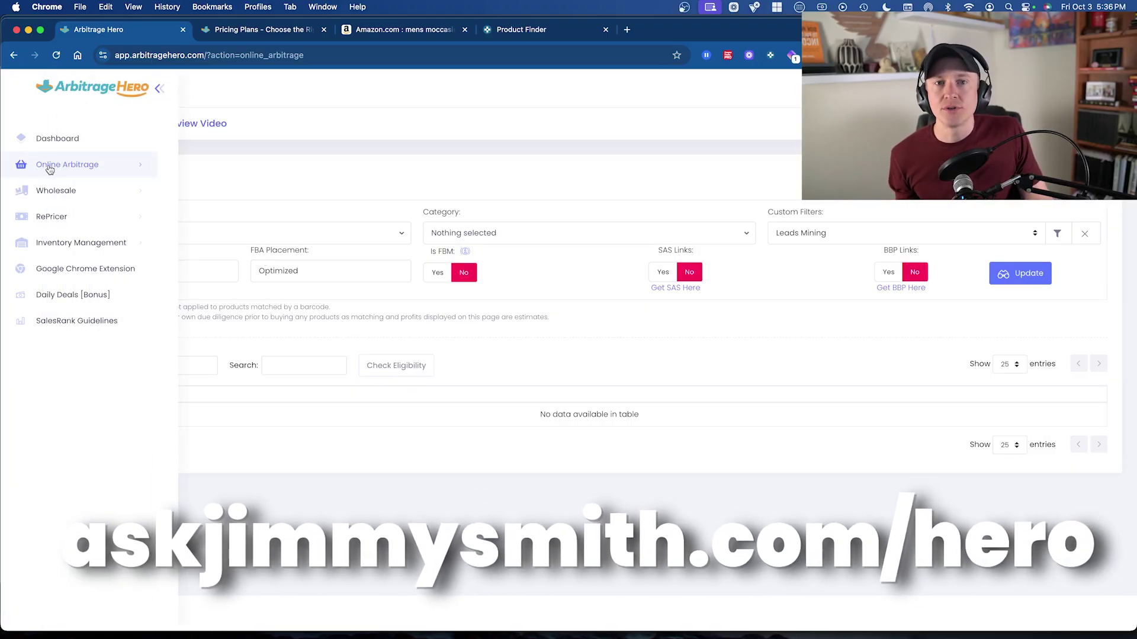
# Step: Open the Reverse Search page and view its storefront search and its uploaded file searches
pyautogui.click(50, 167)
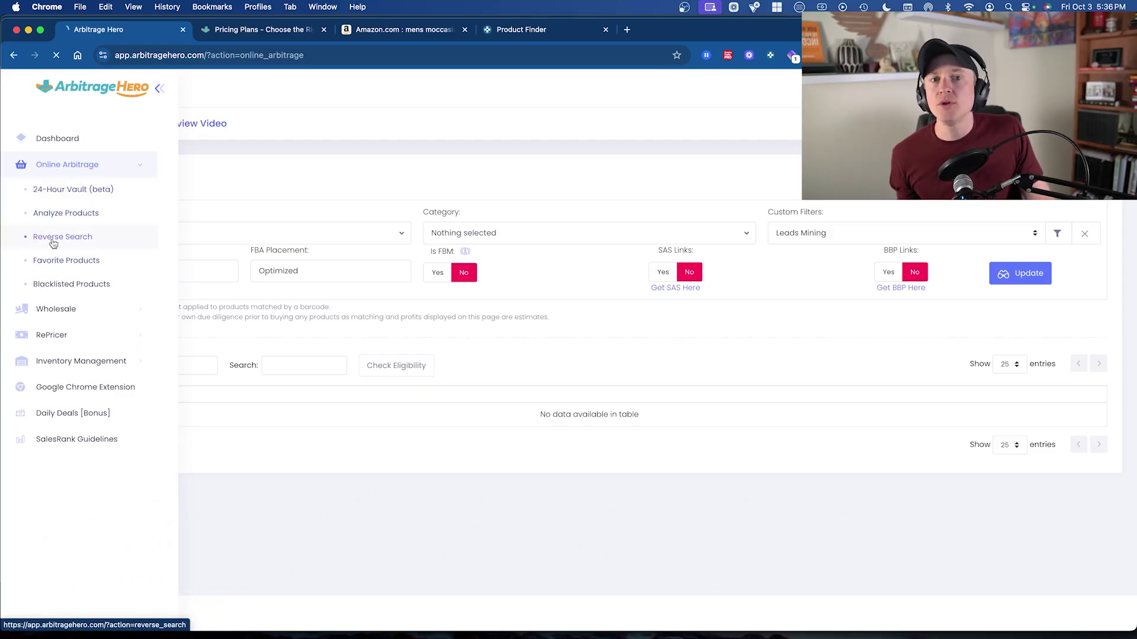
pyautogui.click(49, 238)
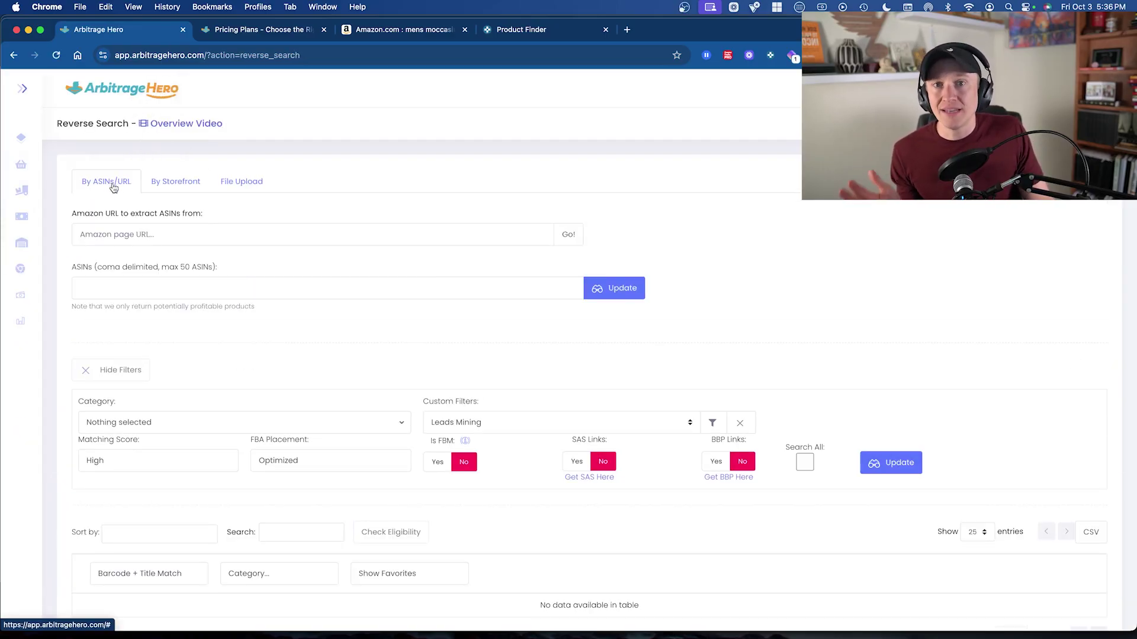
pyautogui.click(178, 186)
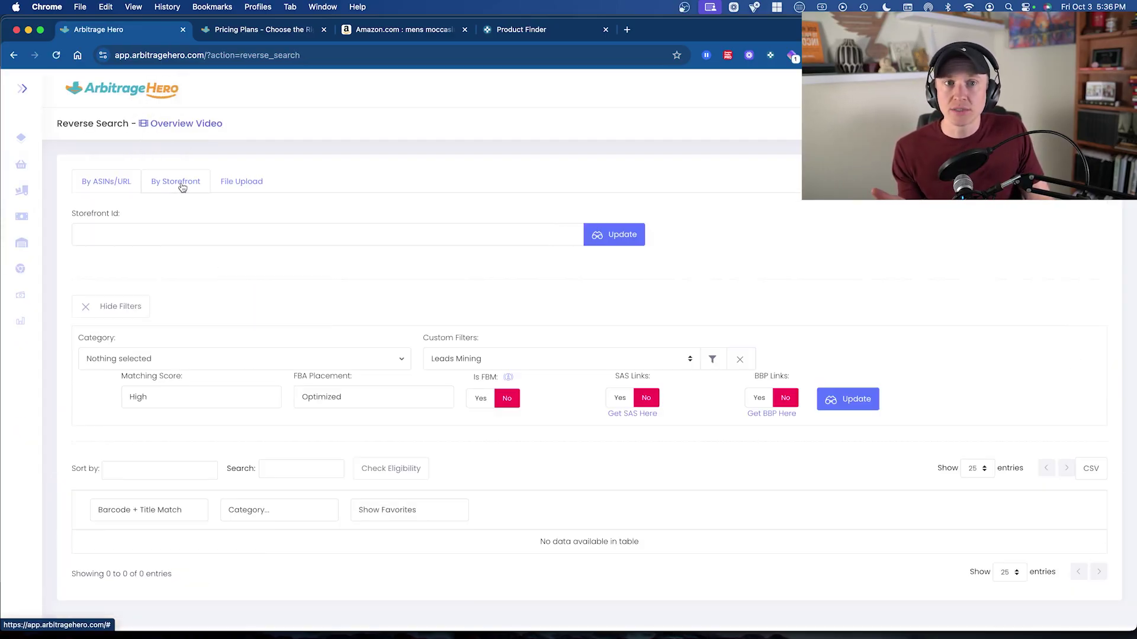
pyautogui.click(244, 188)
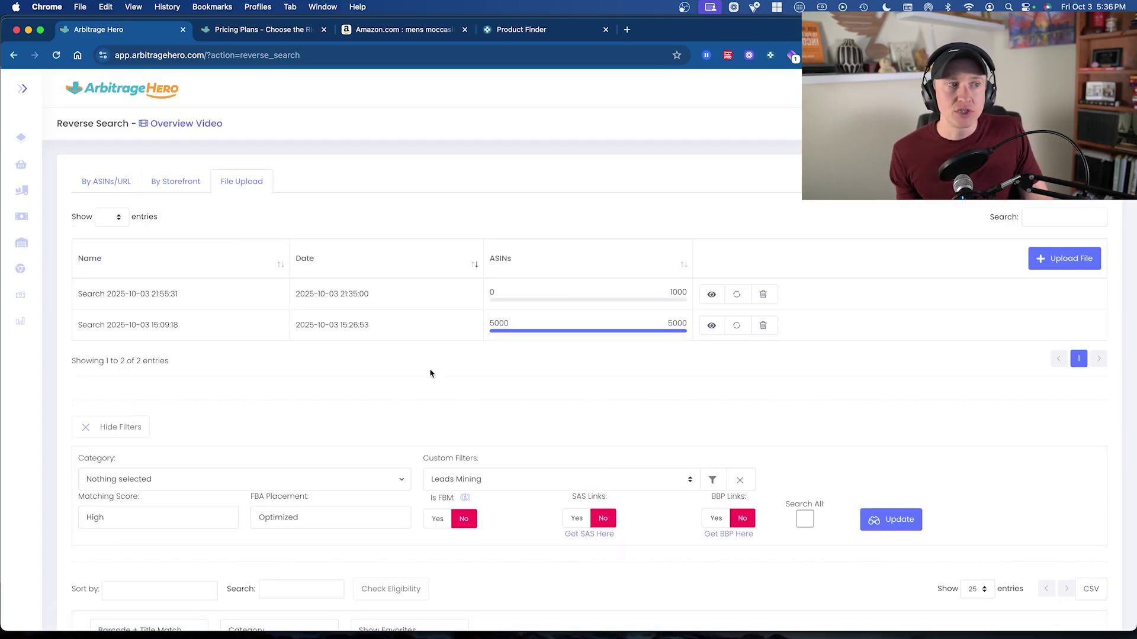
# Step: Open the Daily Deals and examine the WoodRiver dust connection's price chart and the following deals' suppliers, profit and ROI
pyautogui.moveTo(36, 196)
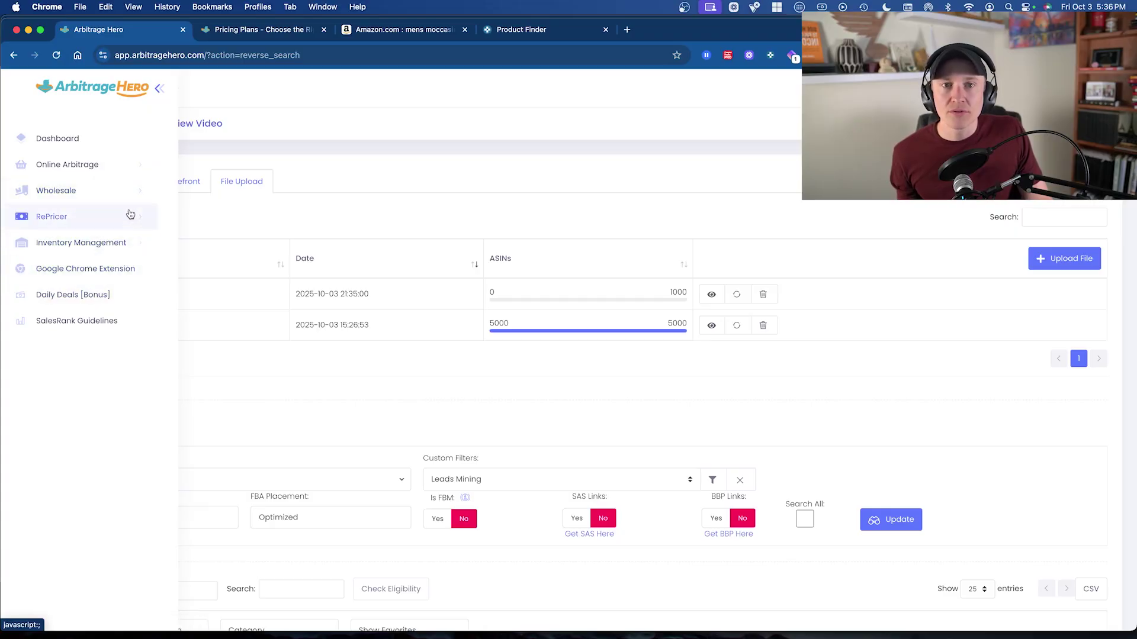
pyautogui.click(95, 296)
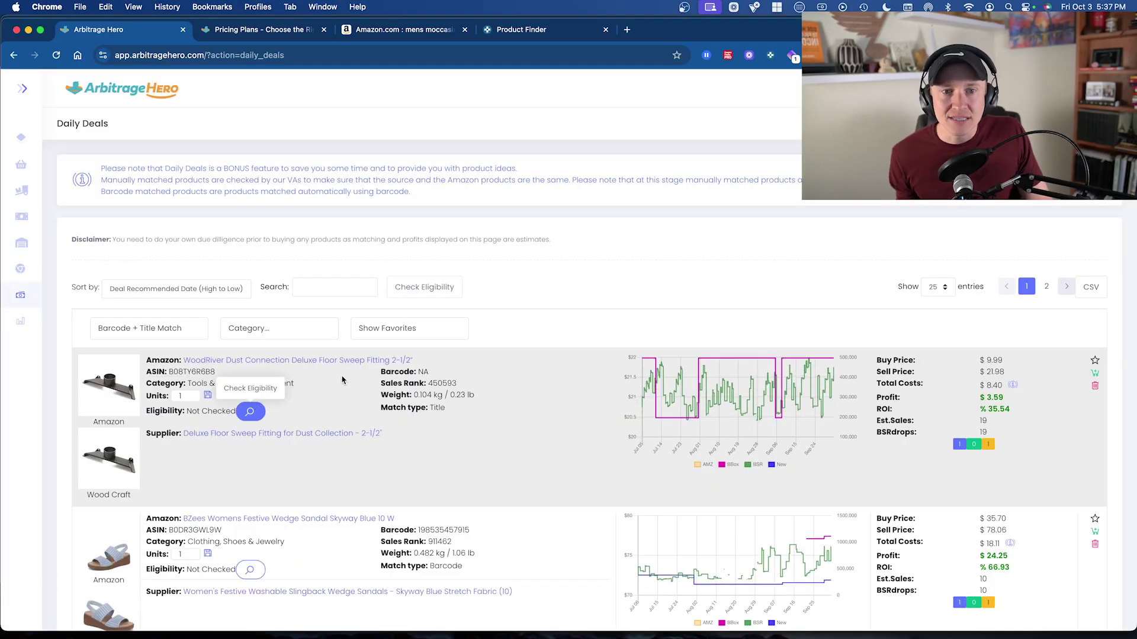
pyautogui.scroll(-3, 524, 375)
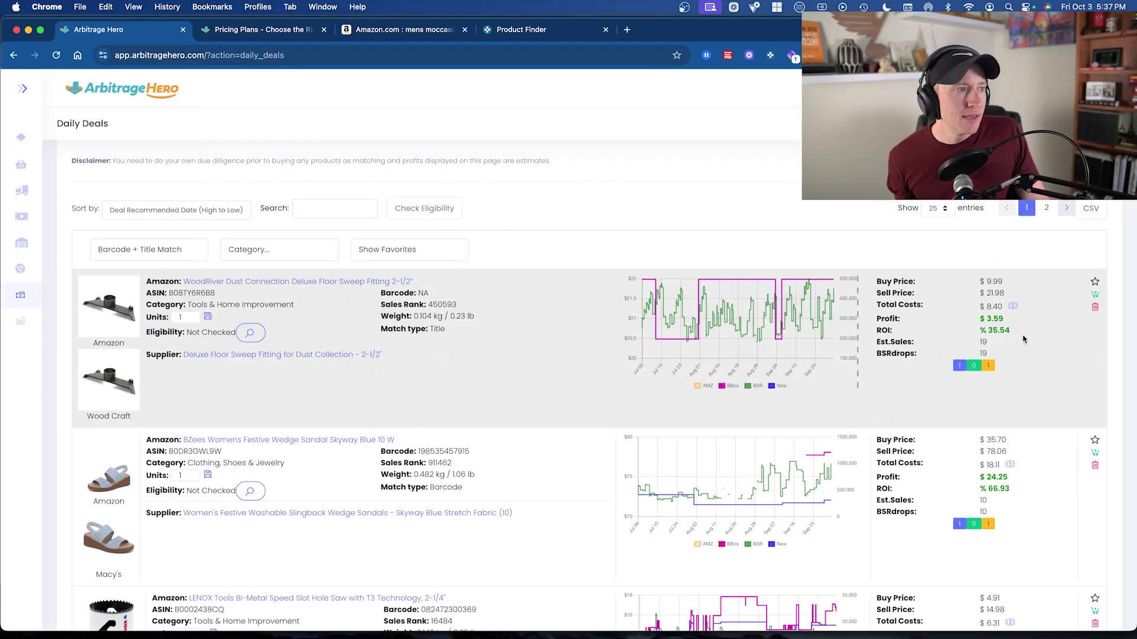
pyautogui.scroll(5, 1005, 342)
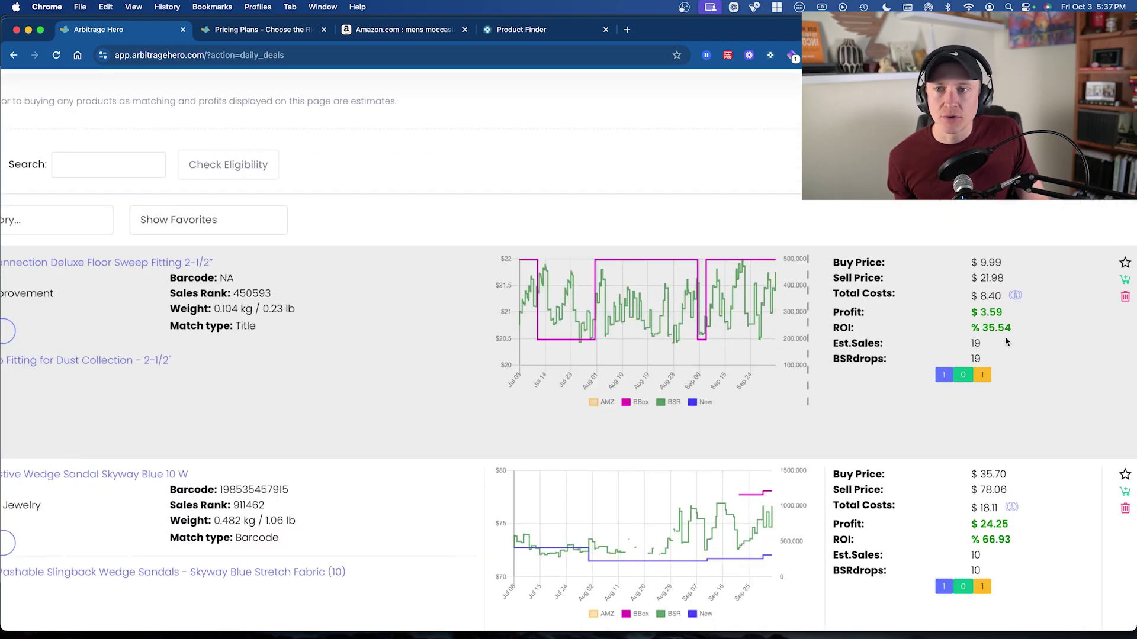
pyautogui.scroll(-5, 1005, 341)
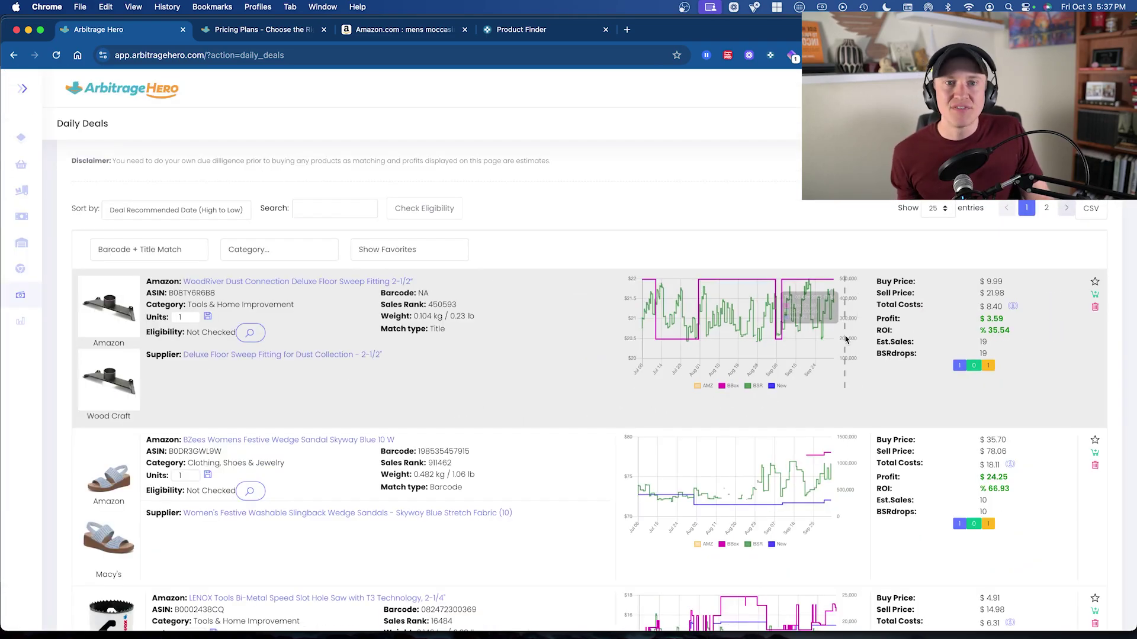
pyautogui.scroll(2, 846, 339)
pyautogui.scroll(-3, 845, 339)
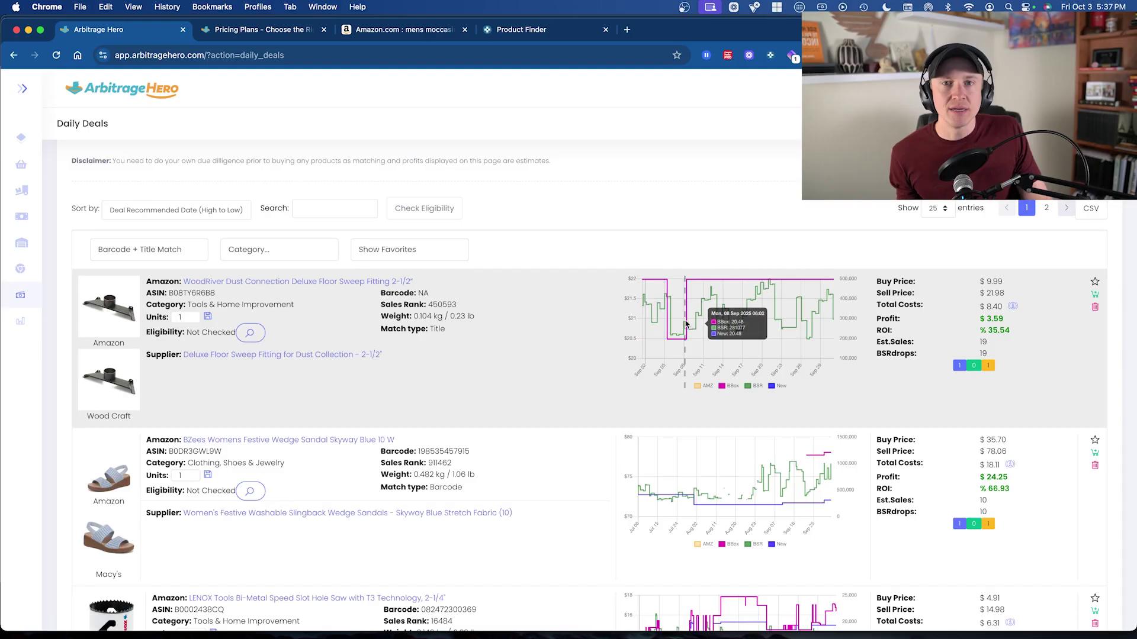
pyautogui.scroll(-2, 598, 326)
pyautogui.scroll(-5, 597, 326)
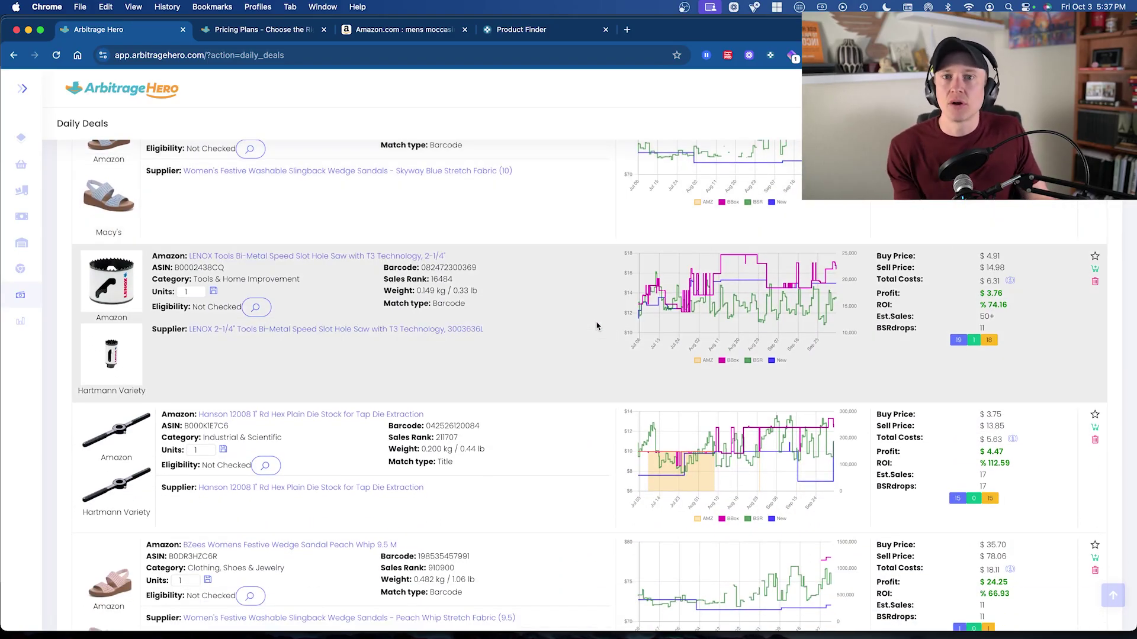
pyautogui.scroll(-3, 597, 326)
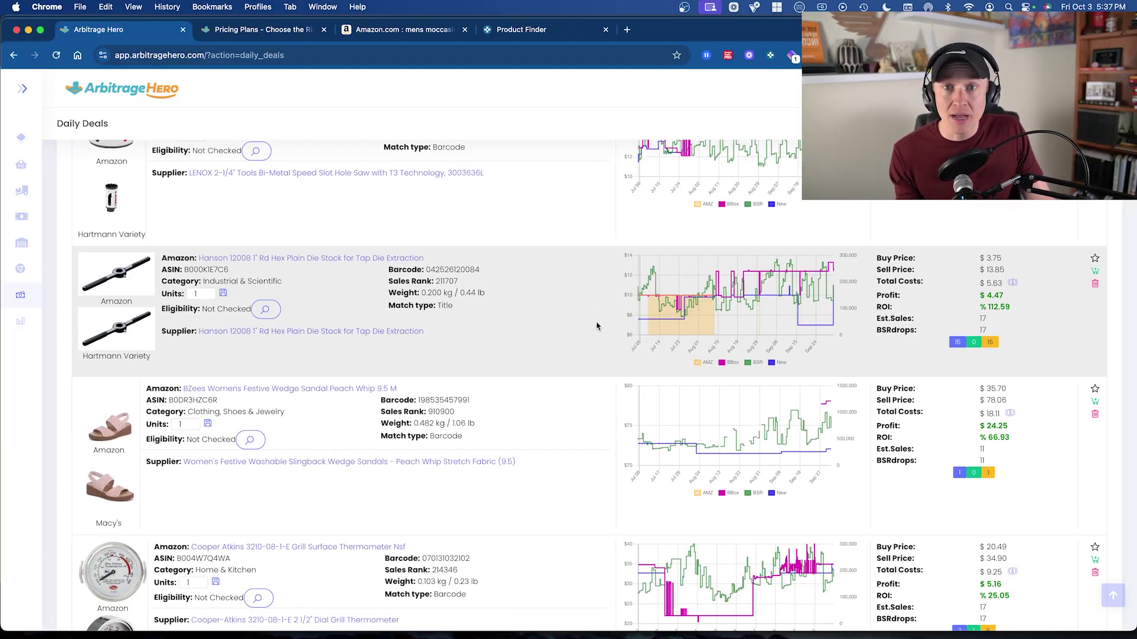
pyautogui.scroll(-1, 597, 326)
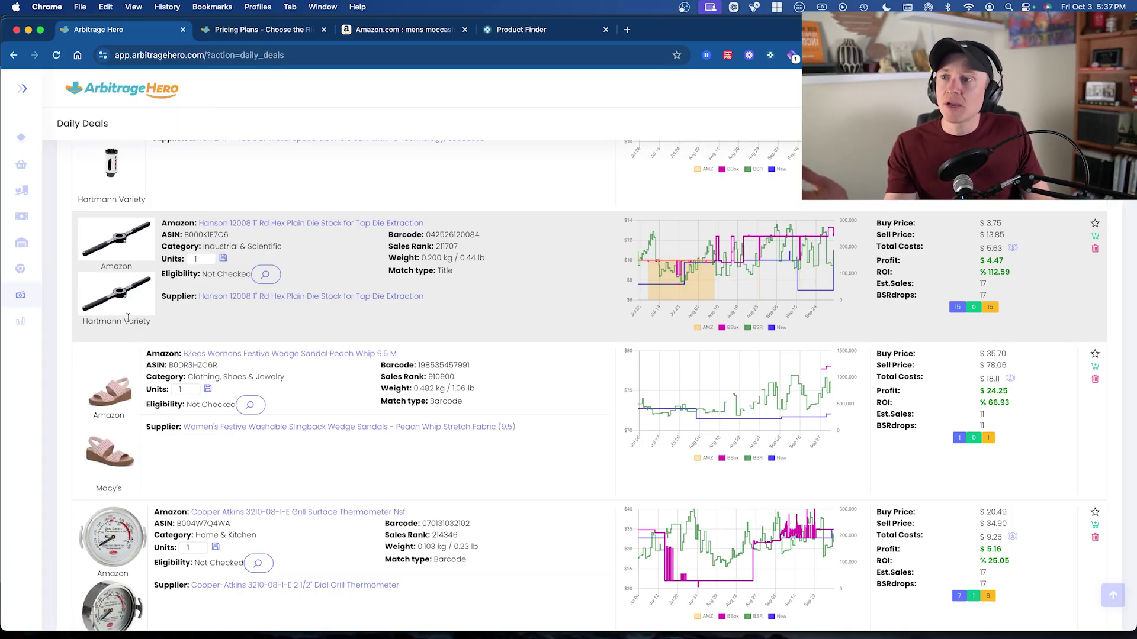
# Step: Open the Amazon listing of the Hanson 12008 hex plain die stock deal and examine its Keepa rank, offer and price data
pyautogui.scroll(5, 127, 318)
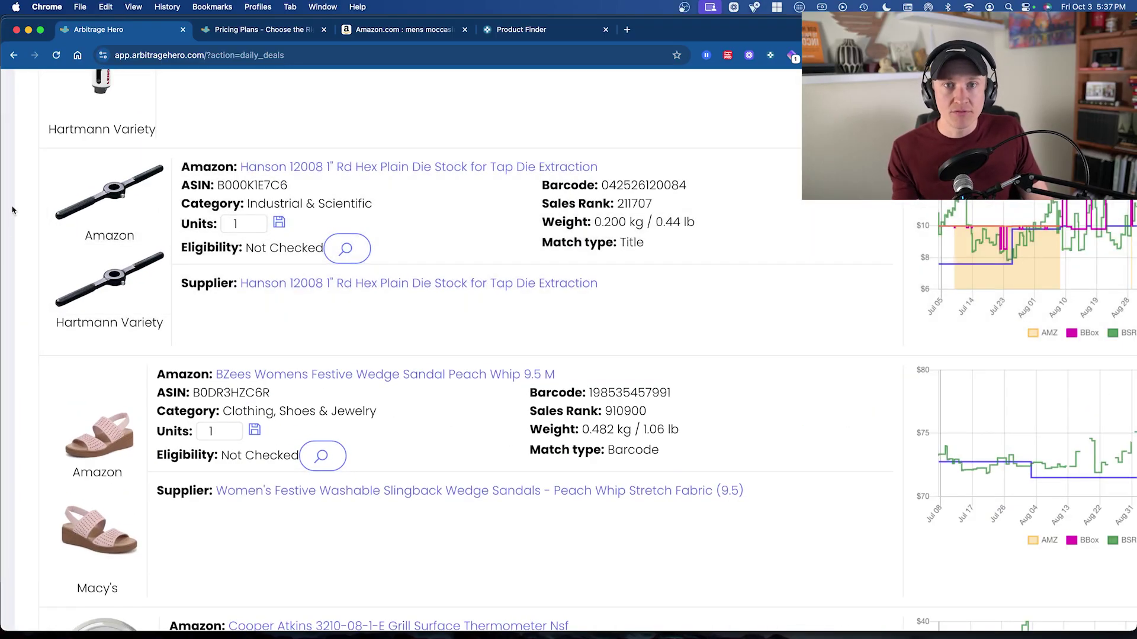
pyautogui.scroll(-5, 313, 364)
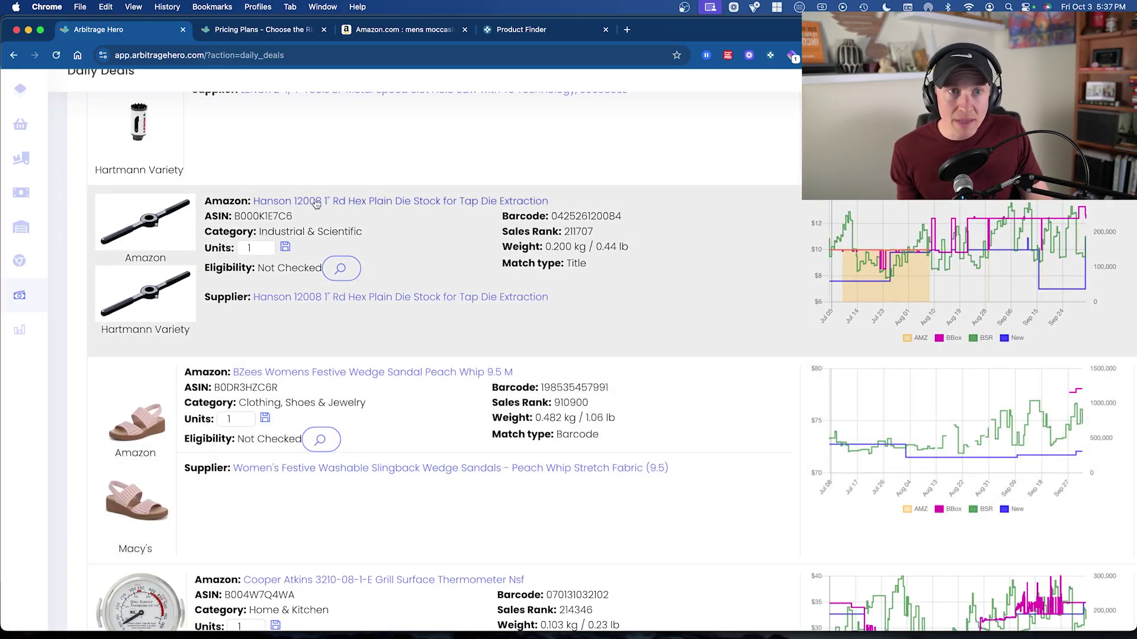
pyautogui.click(320, 201)
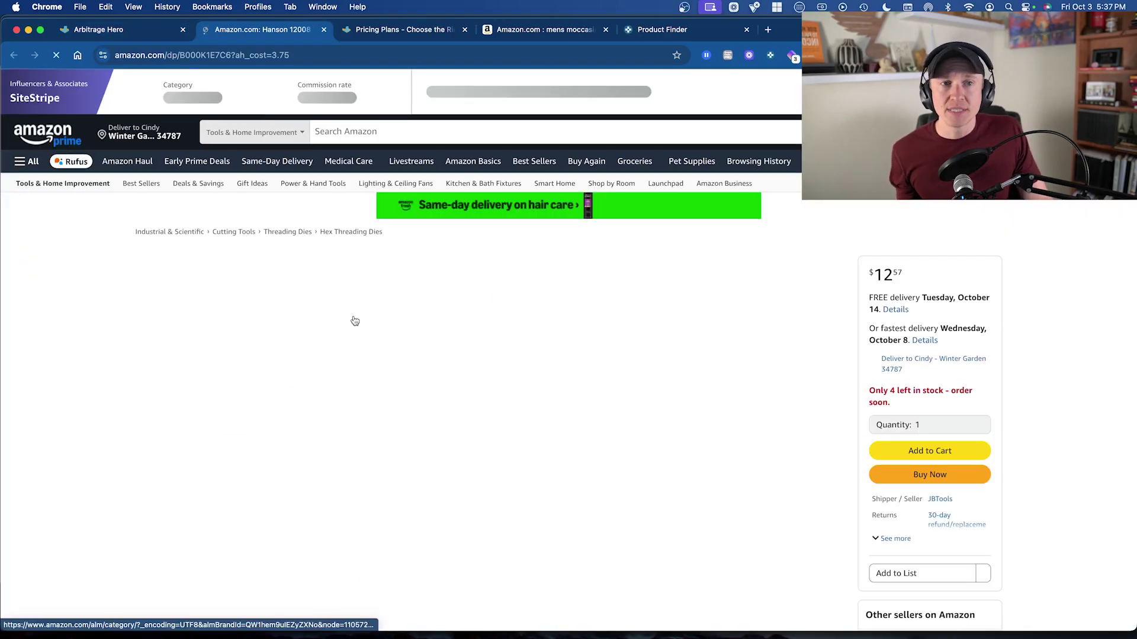
pyautogui.scroll(-4, 524, 405)
pyautogui.scroll(-3, 524, 405)
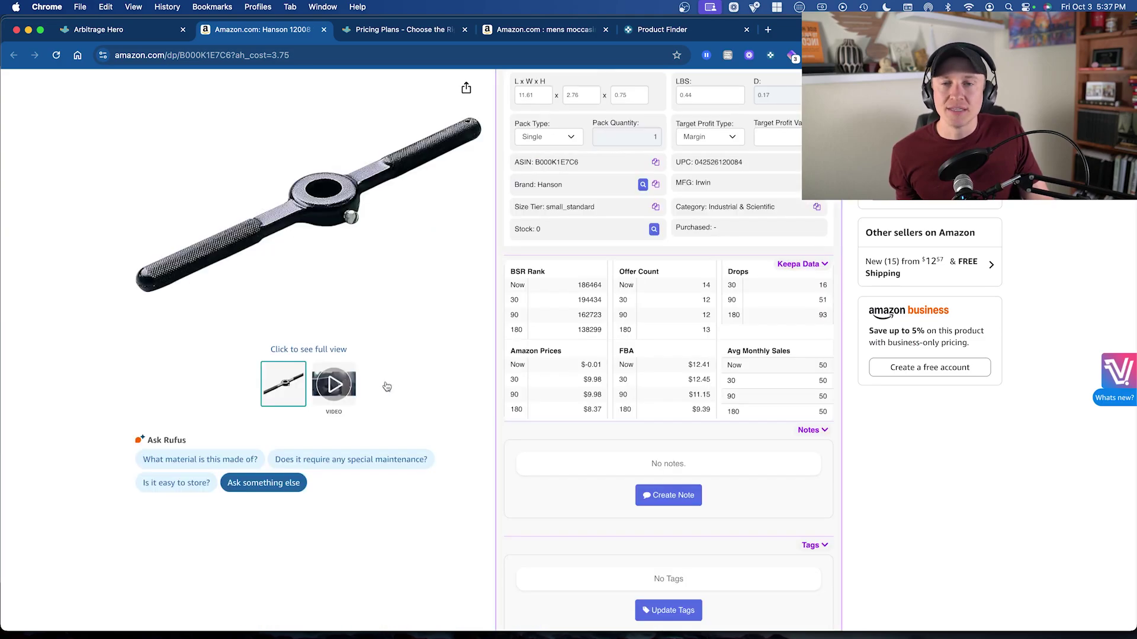
# Step: Display the Hanson die stock's Keepa offers data with historical offers included and examine the sellers' stock and price histories
pyautogui.scroll(-15, 414, 390)
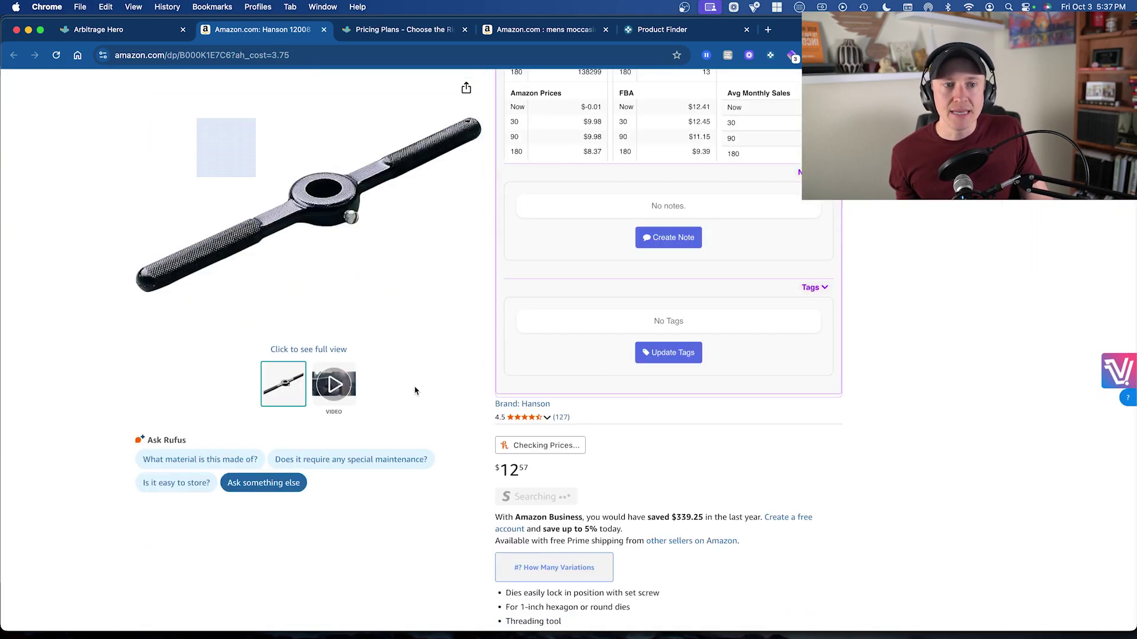
pyautogui.scroll(3, 373, 310)
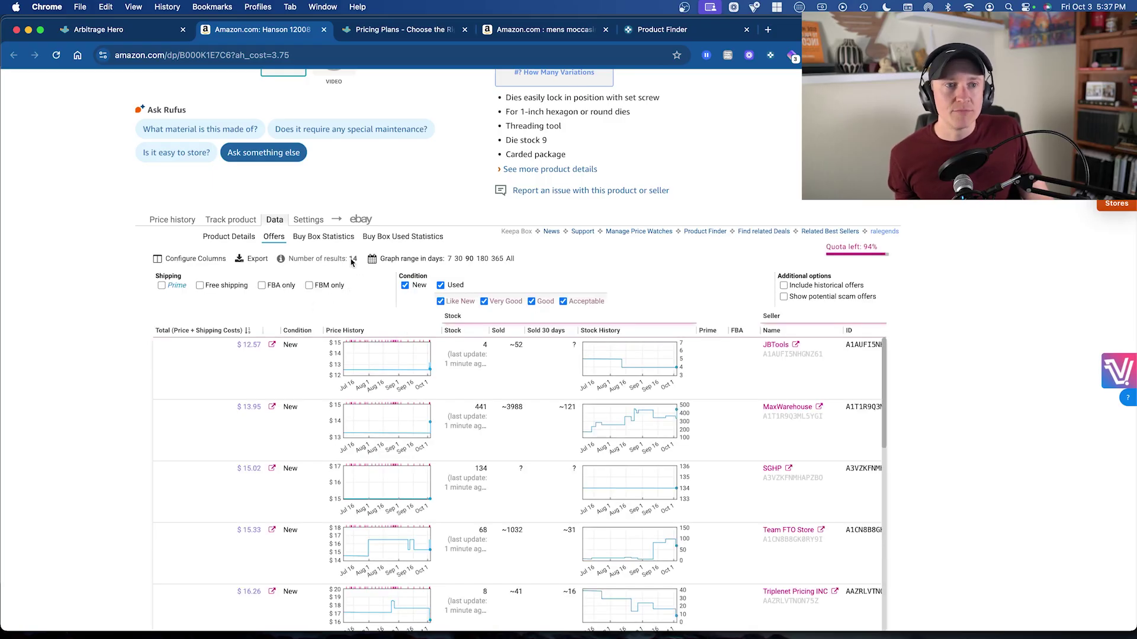
pyautogui.click(784, 286)
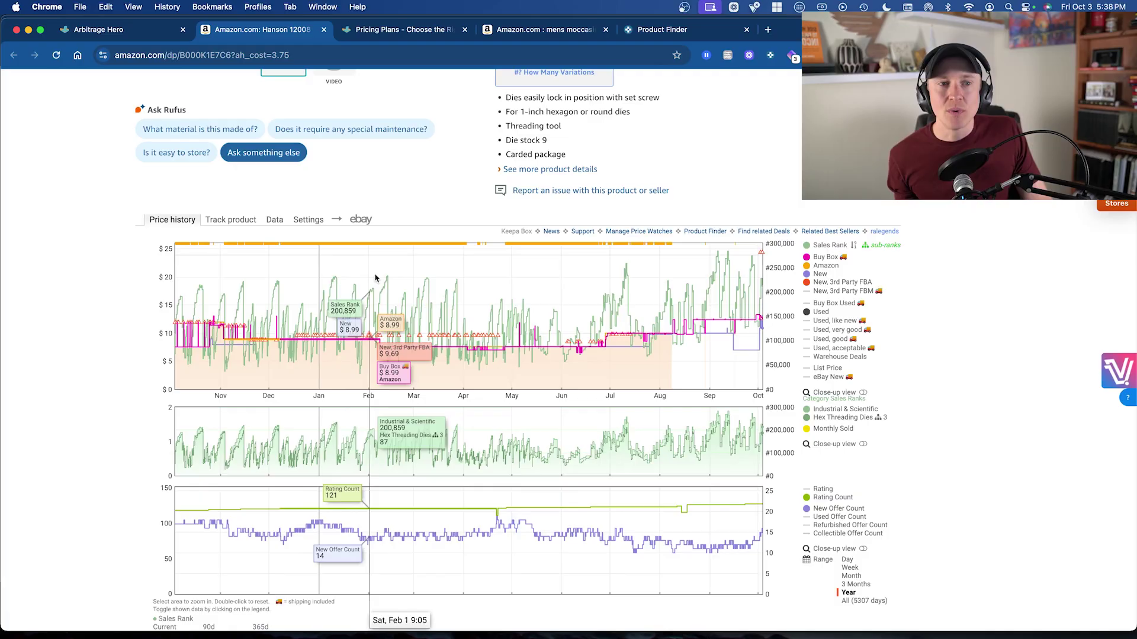
pyautogui.click(274, 220)
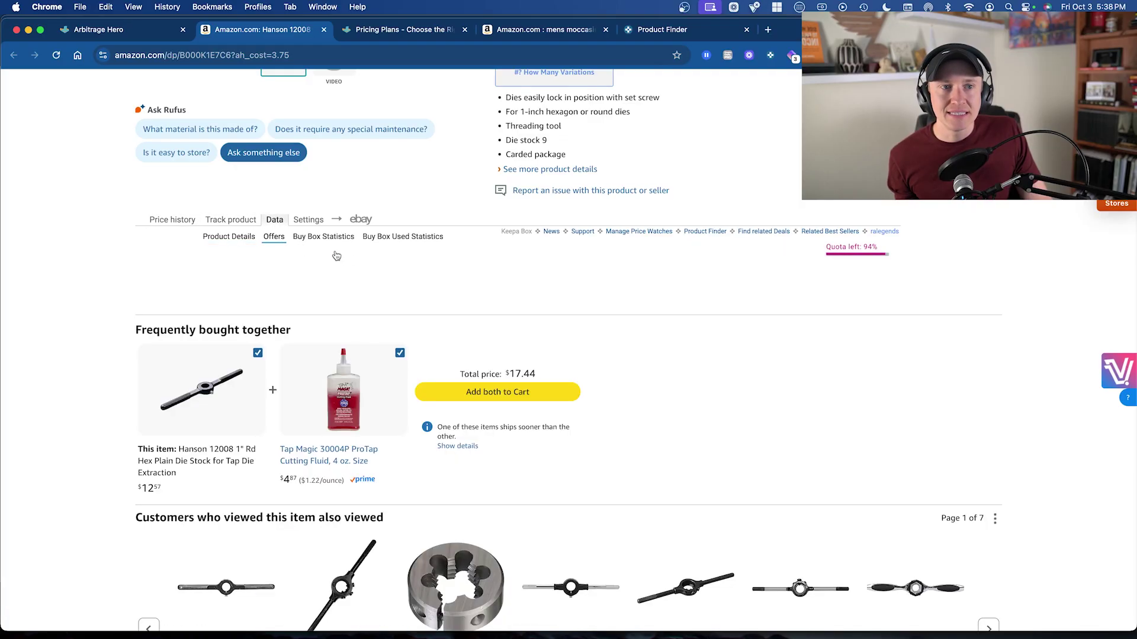
pyautogui.click(784, 286)
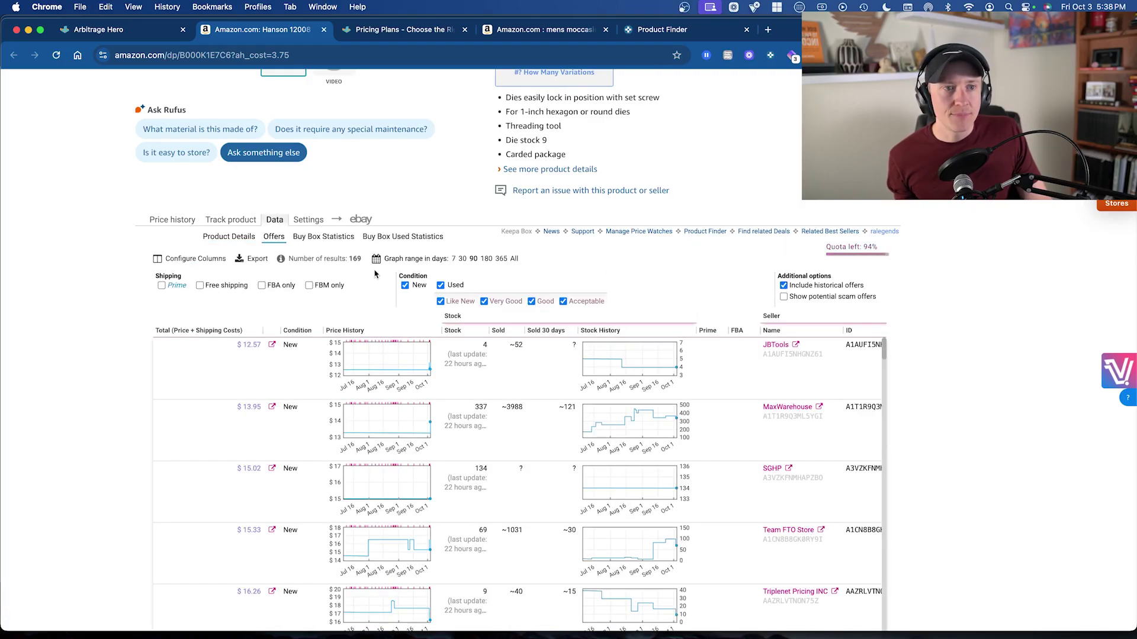
pyautogui.press('super+equal')
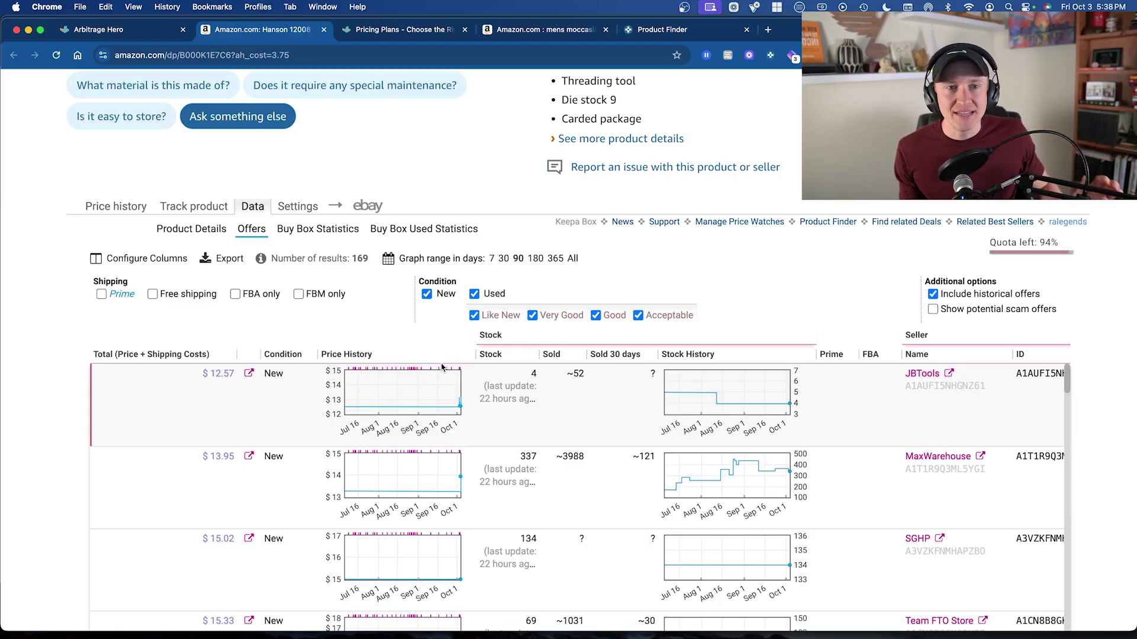
pyautogui.press('super+minus')
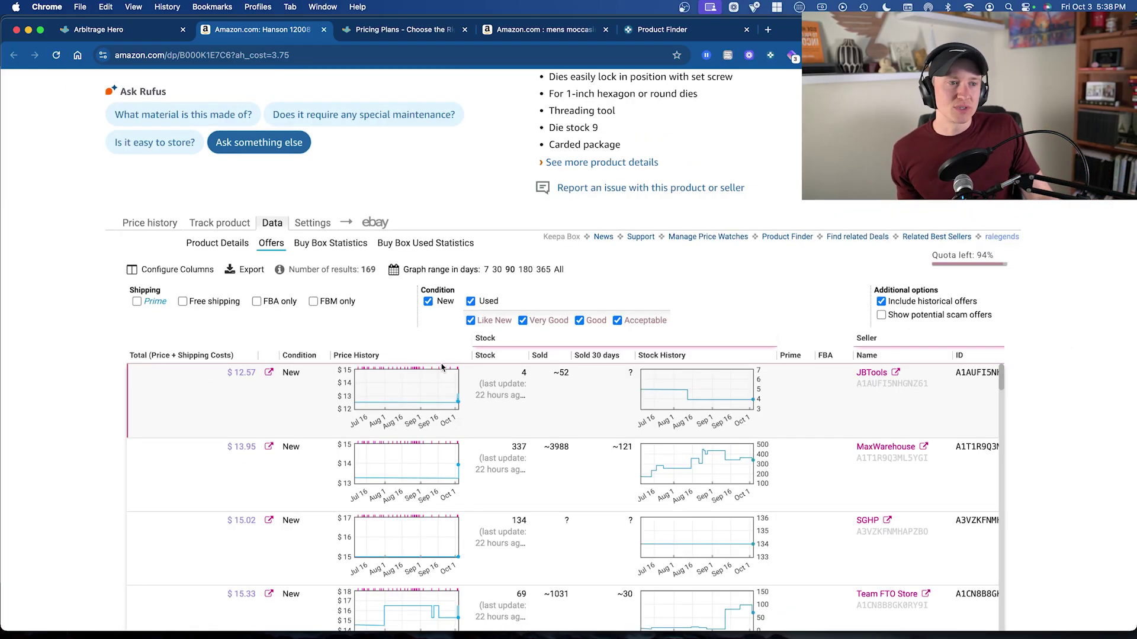
pyautogui.press('super+minus')
# Step: Return to the Arbitrage Hero Daily Deals and examine the first page of deals for suppliers, price charts, profit and ROI
pyautogui.click(151, 36)
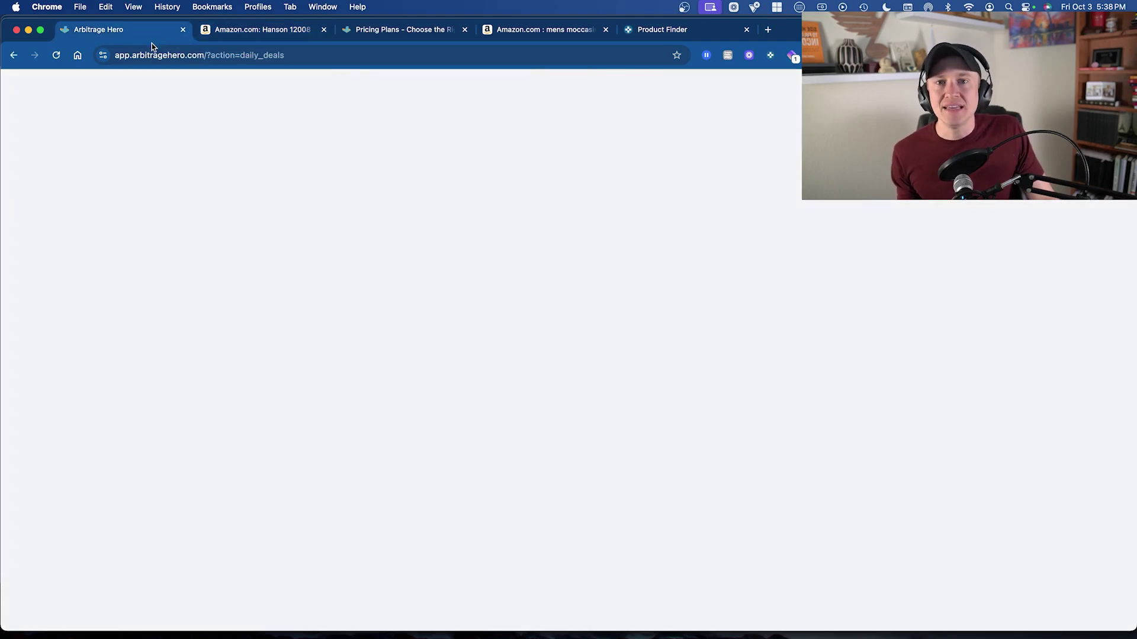
pyautogui.press('super+minus')
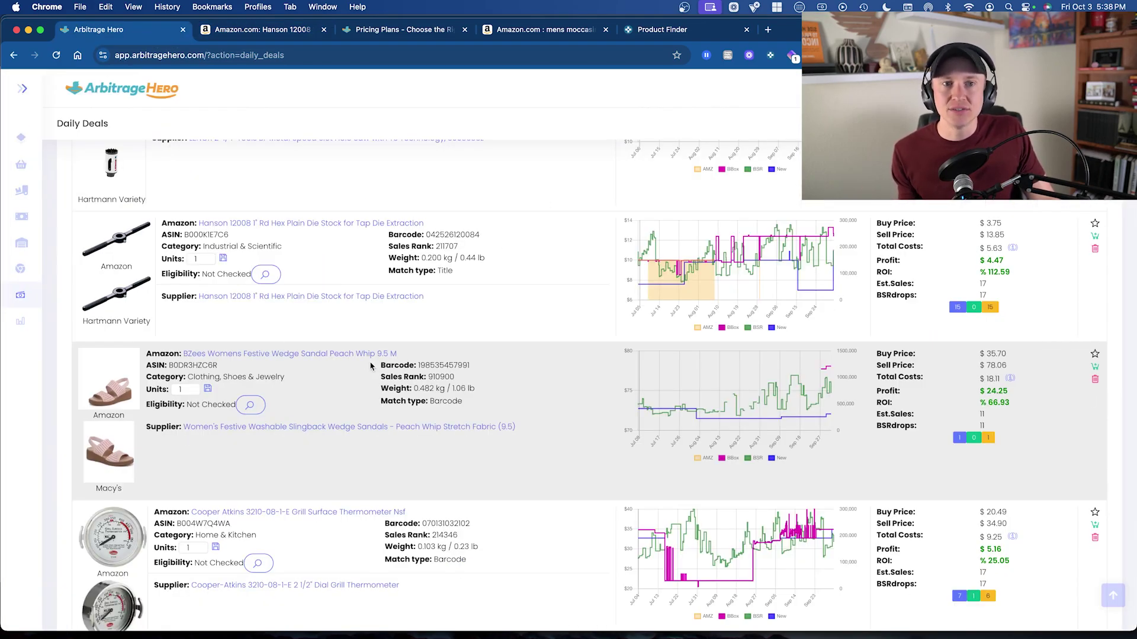
pyautogui.scroll(10, 370, 367)
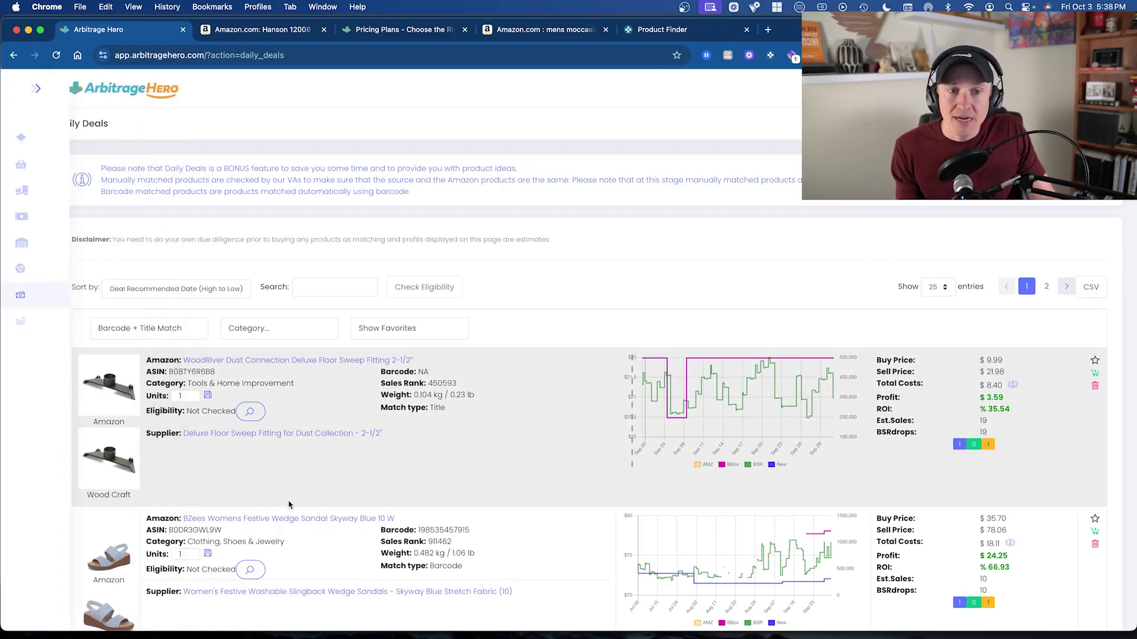
pyautogui.scroll(-3, 320, 503)
pyautogui.scroll(-8, 321, 503)
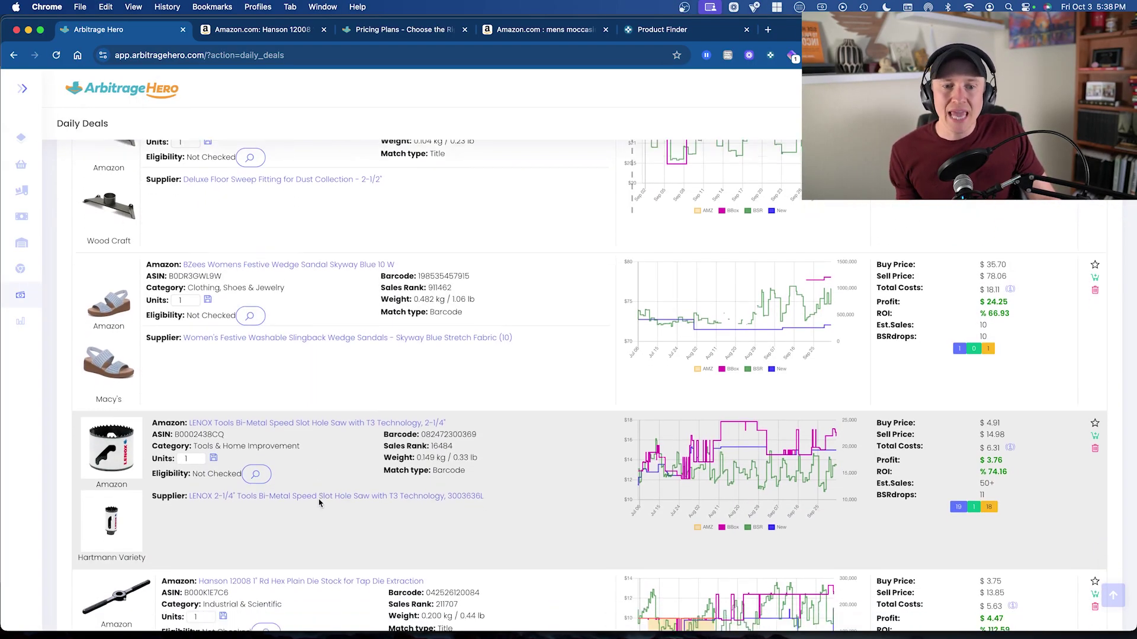
pyautogui.scroll(-4, 319, 502)
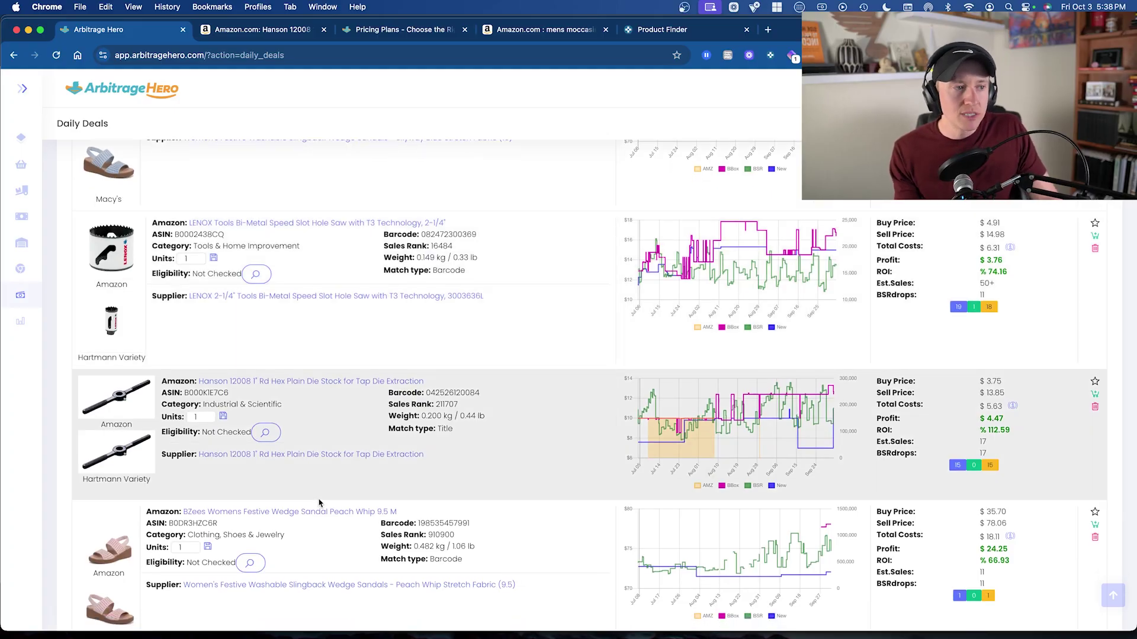
pyautogui.scroll(-15, 319, 503)
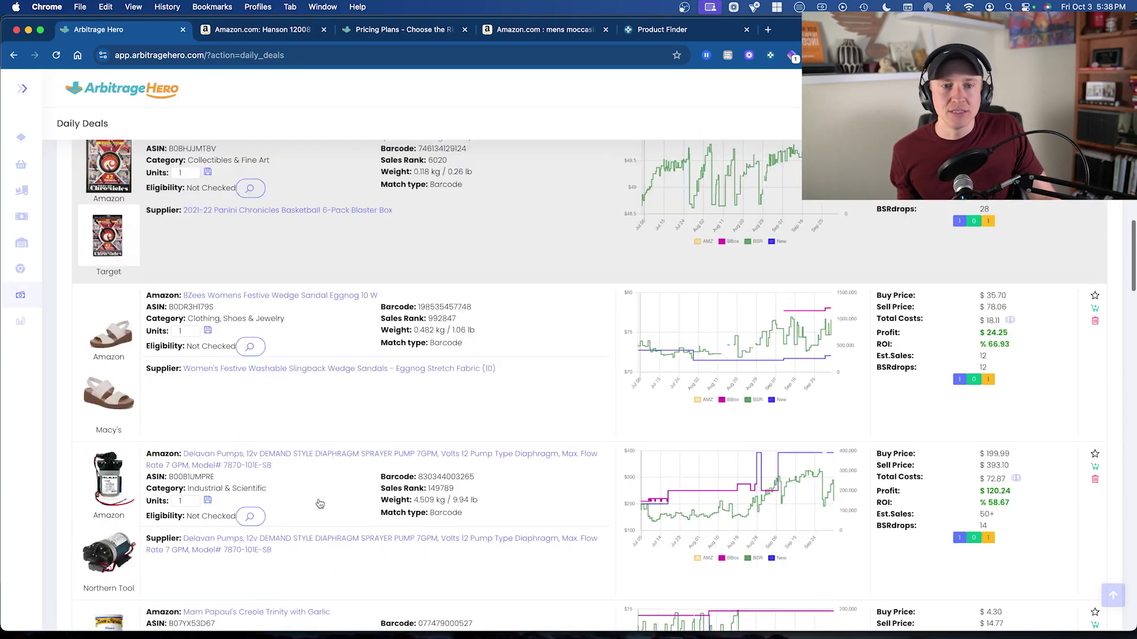
pyautogui.scroll(20, 320, 504)
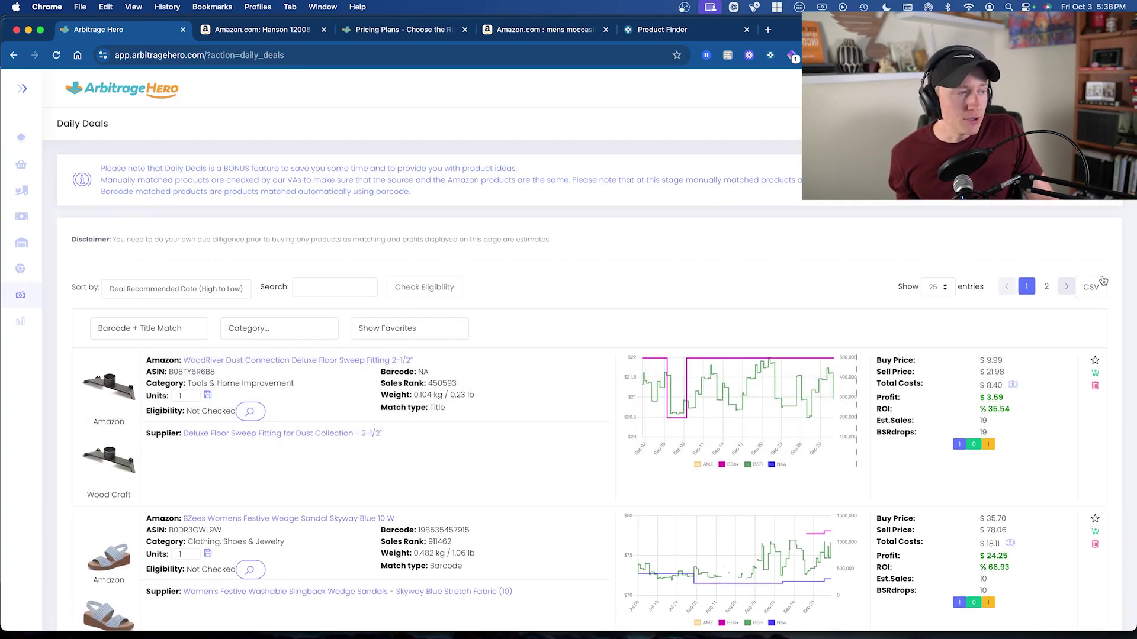
pyautogui.scroll(-10, 799, 345)
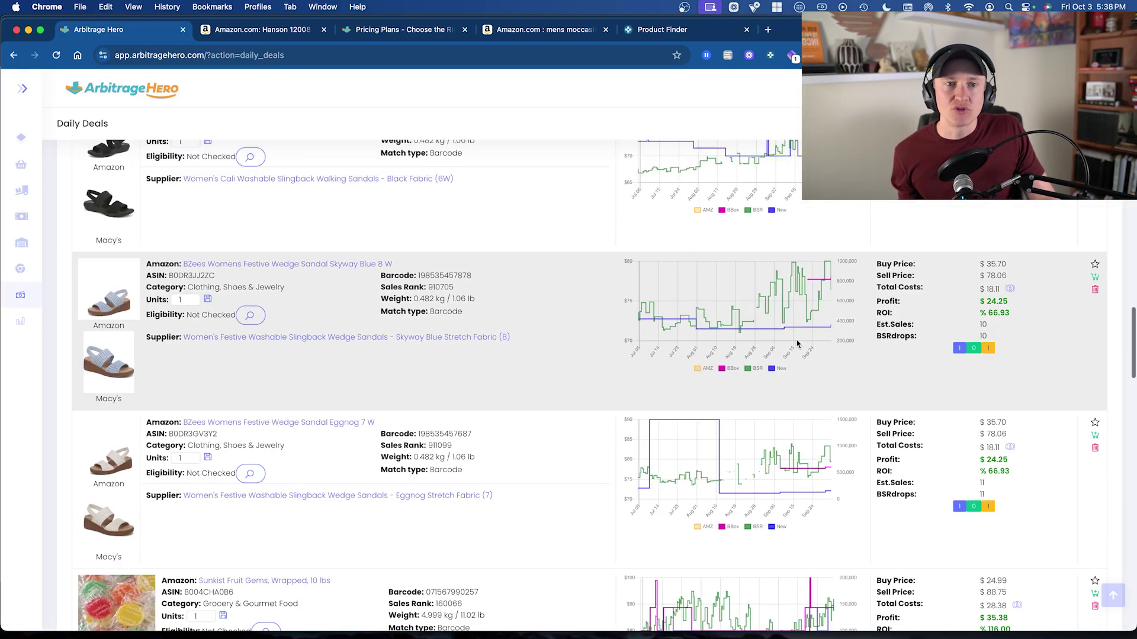
pyautogui.scroll(-15, 543, 396)
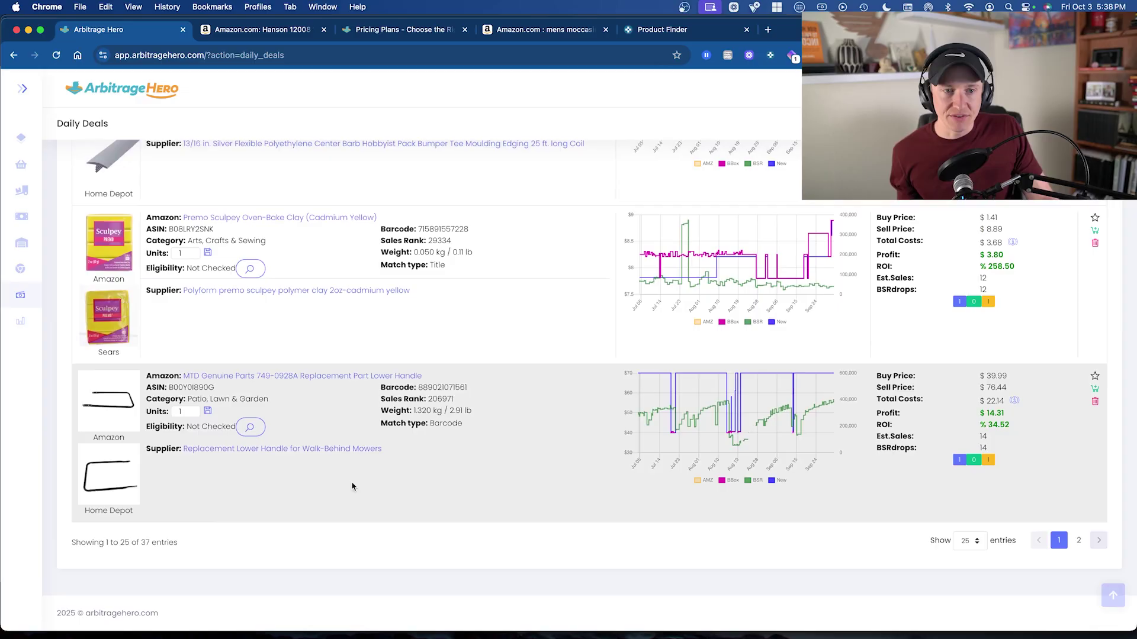
pyautogui.scroll(10, 352, 487)
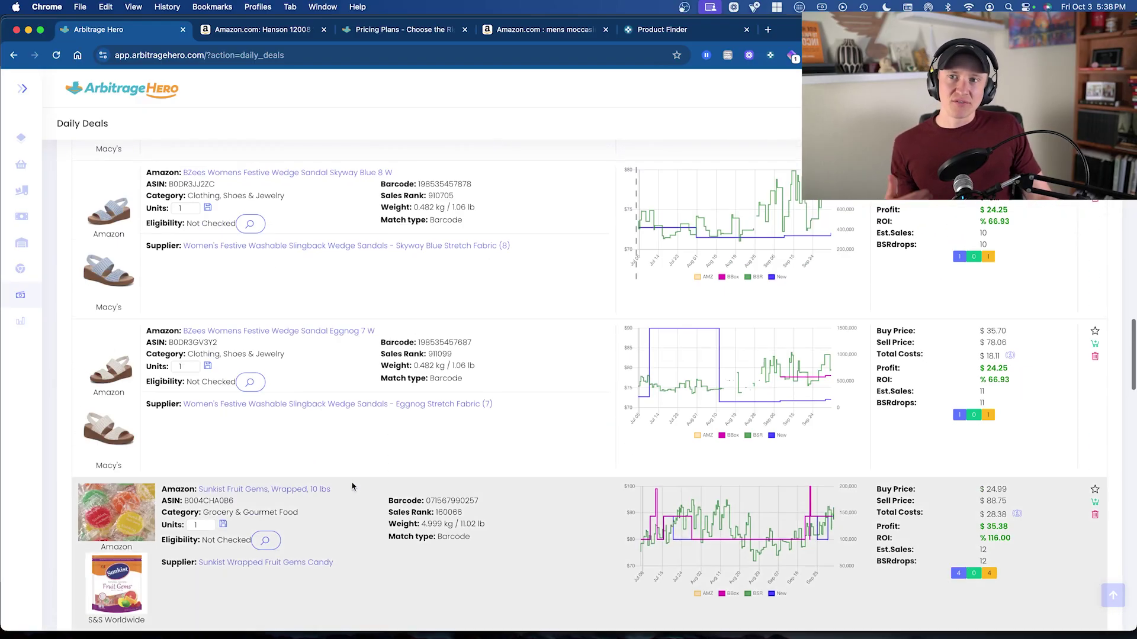
pyautogui.scroll(10, 351, 486)
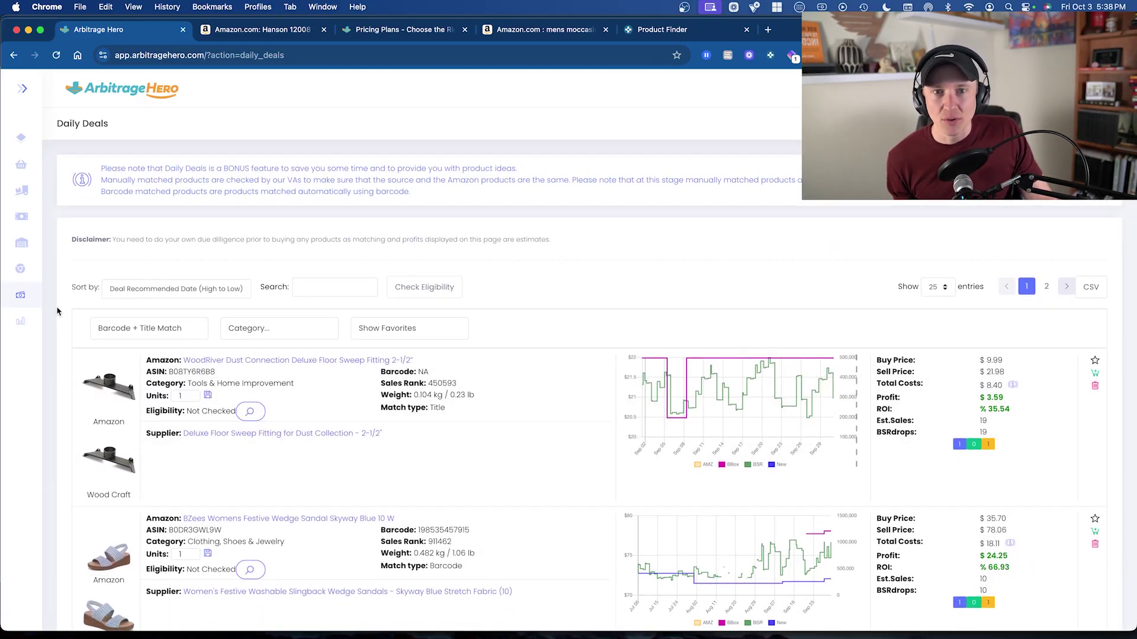
# Step: Open the Google Chrome Extension page and highlight the Arbitrage Hero Inspector (Beta) heading
pyautogui.moveTo(59, 303)
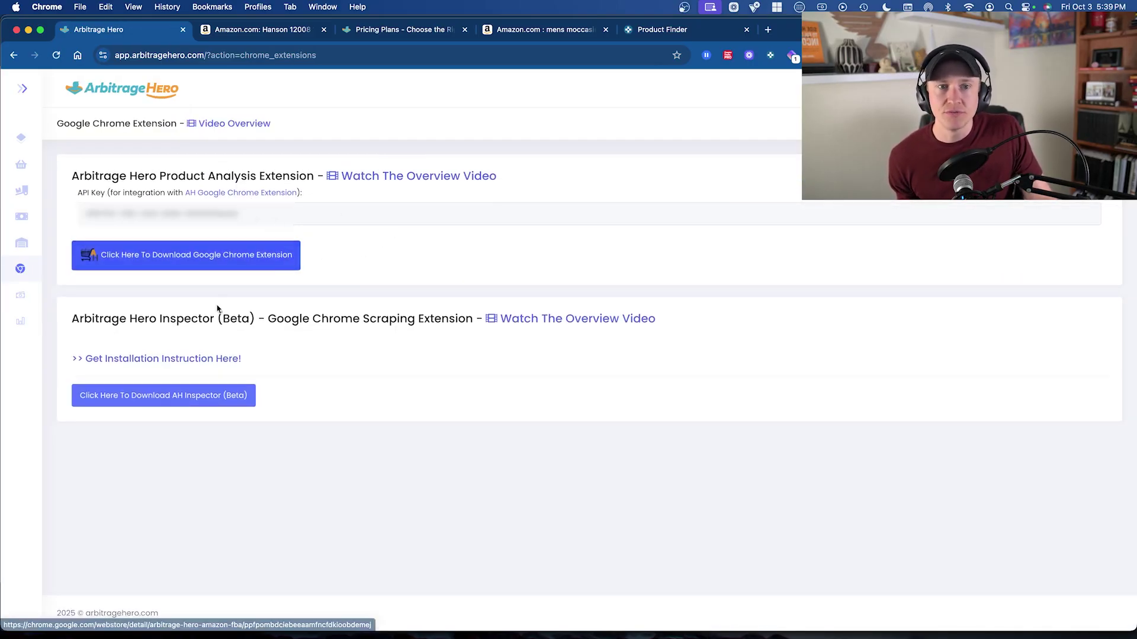
pyautogui.tripleClick(153, 320)
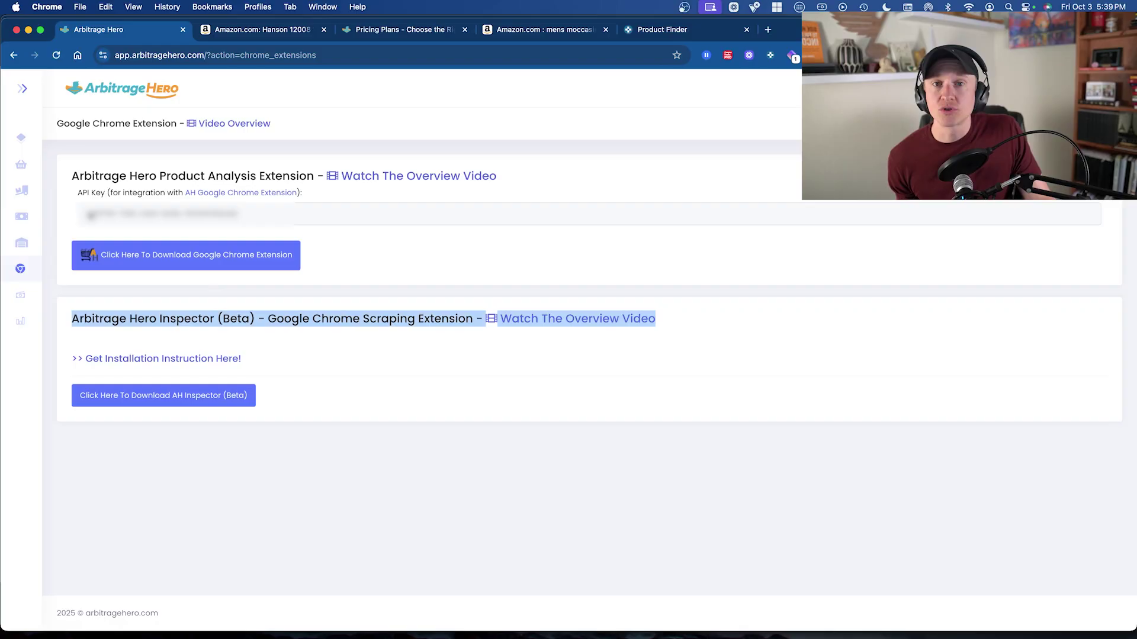
# Step: View the Wholesale section's pages and open the Reverse Search page of the Online Arbitrage section
pyautogui.moveTo(22, 192)
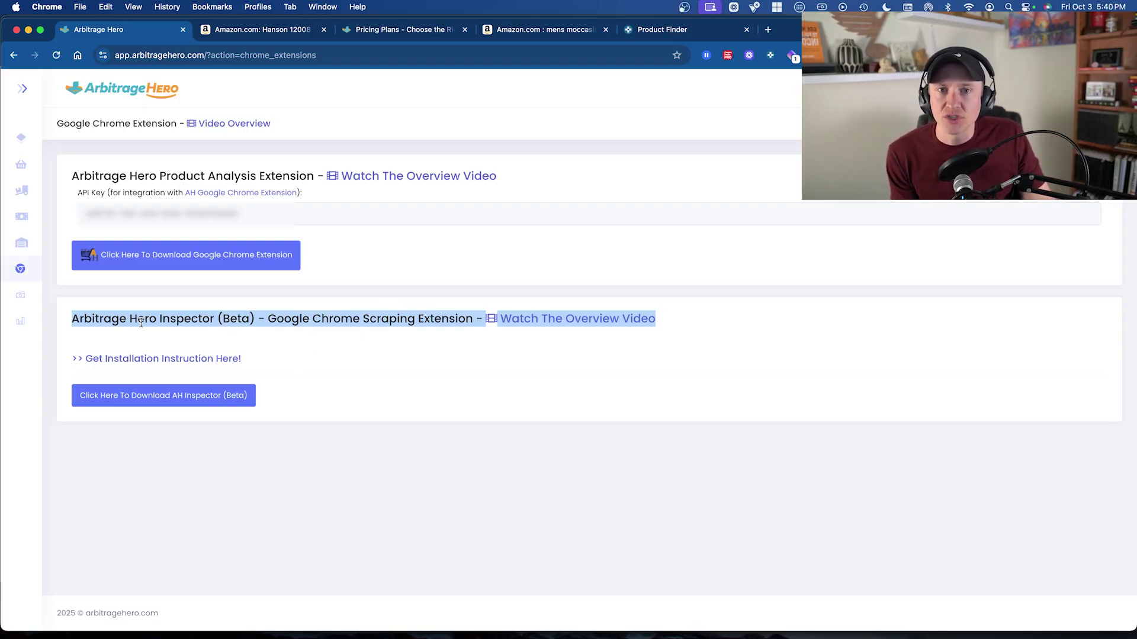
pyautogui.moveTo(21, 294)
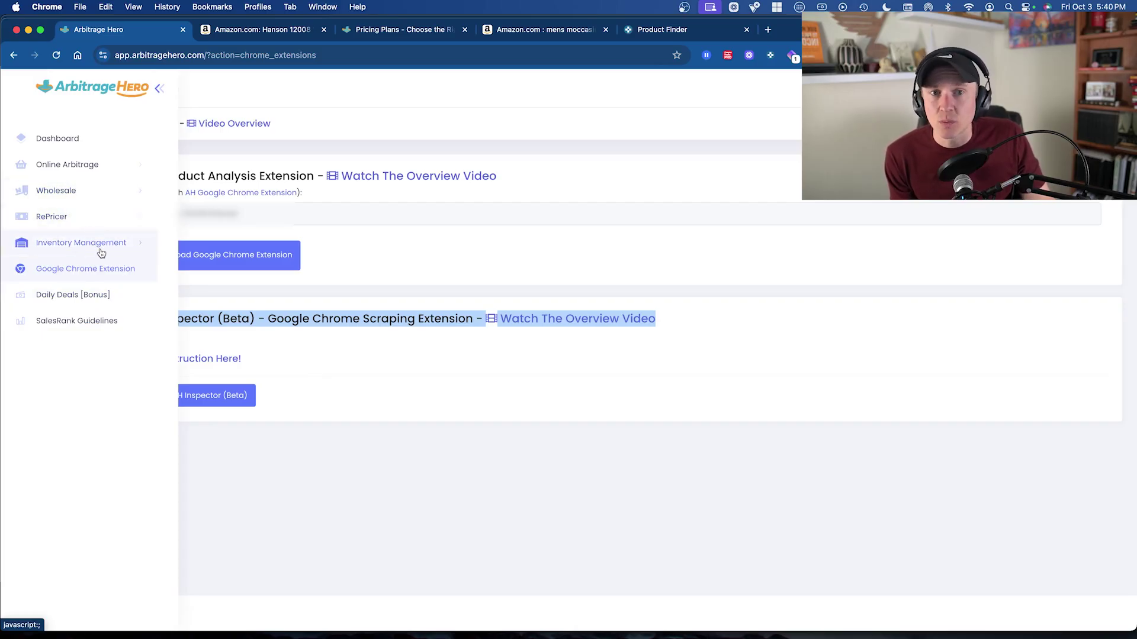
pyautogui.click(142, 192)
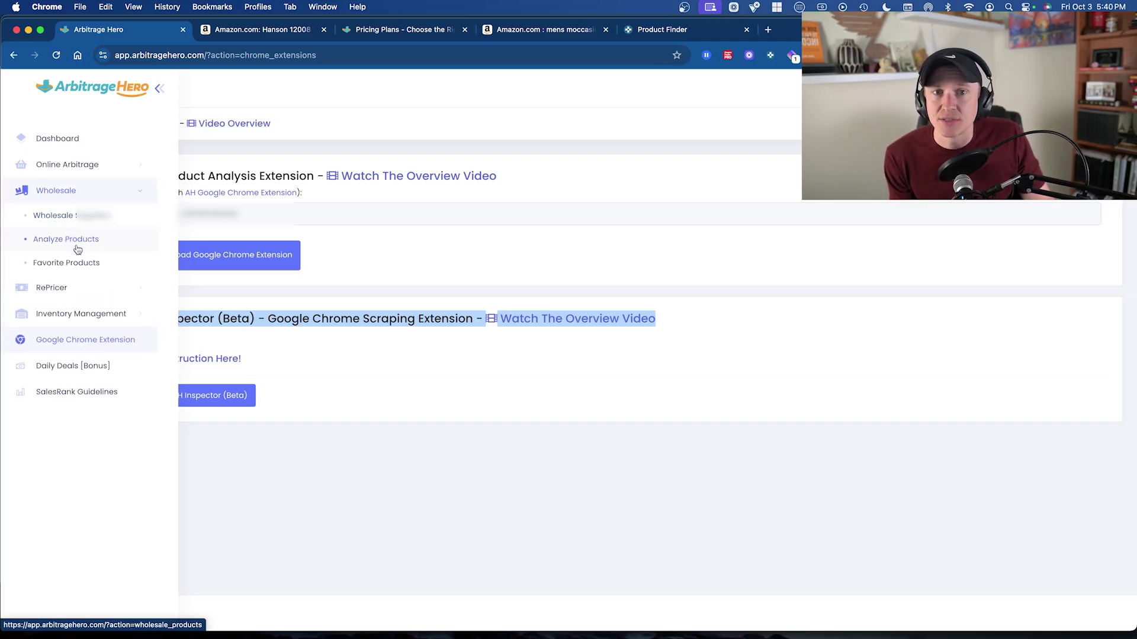
pyautogui.click(91, 167)
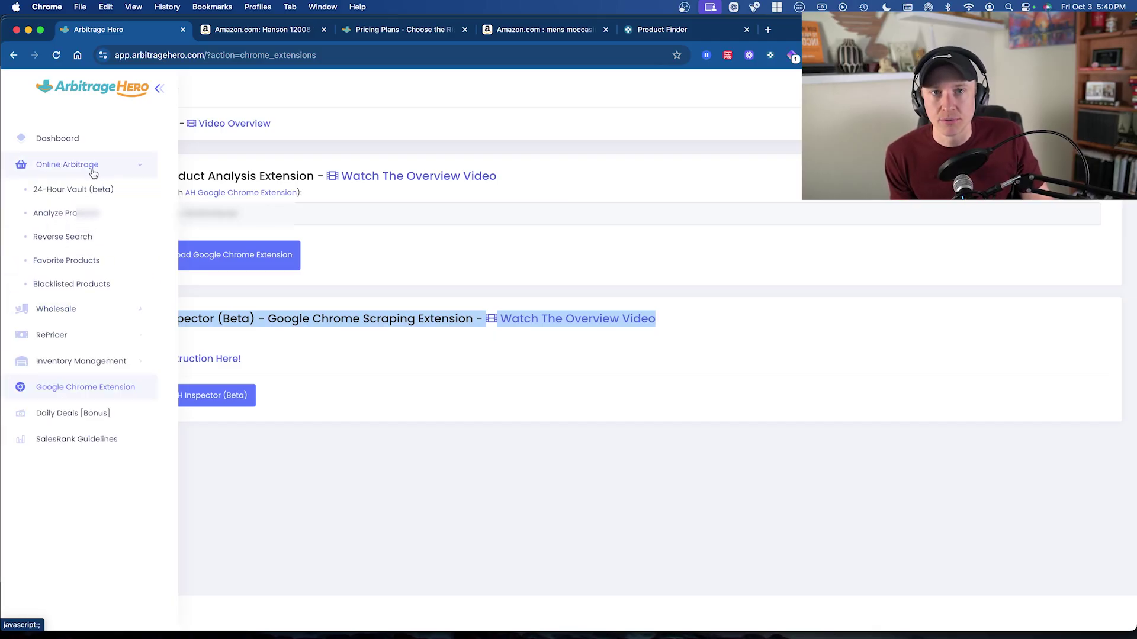
pyautogui.click(77, 237)
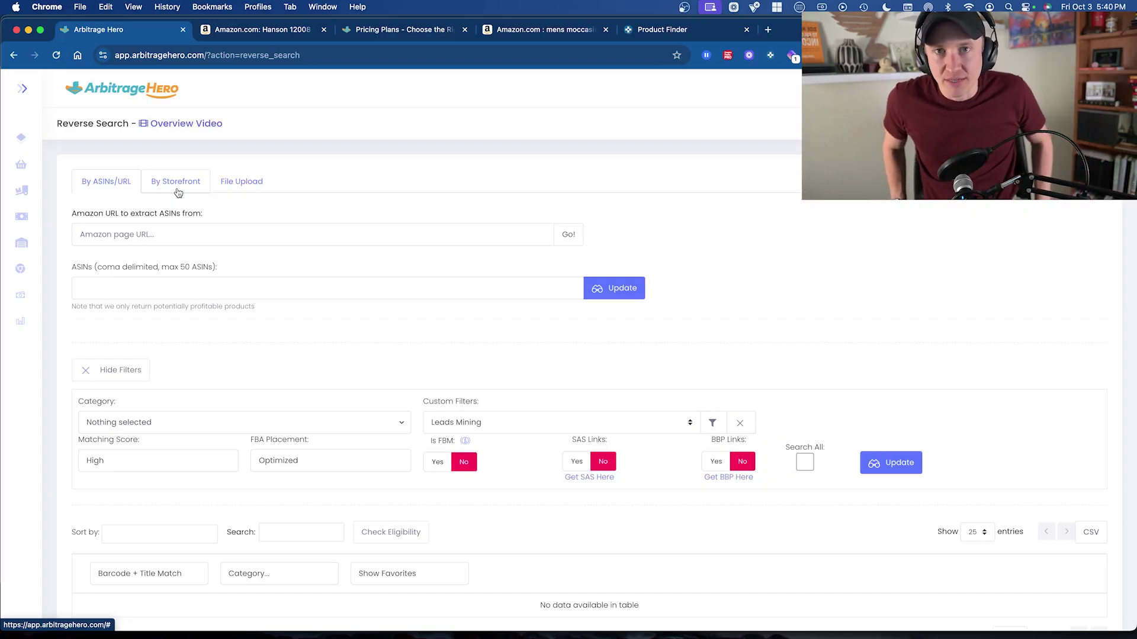
# Step: View the Arbitrage Hero monthly and annual pricing plans and return to the Reverse Search page
pyautogui.click(403, 37)
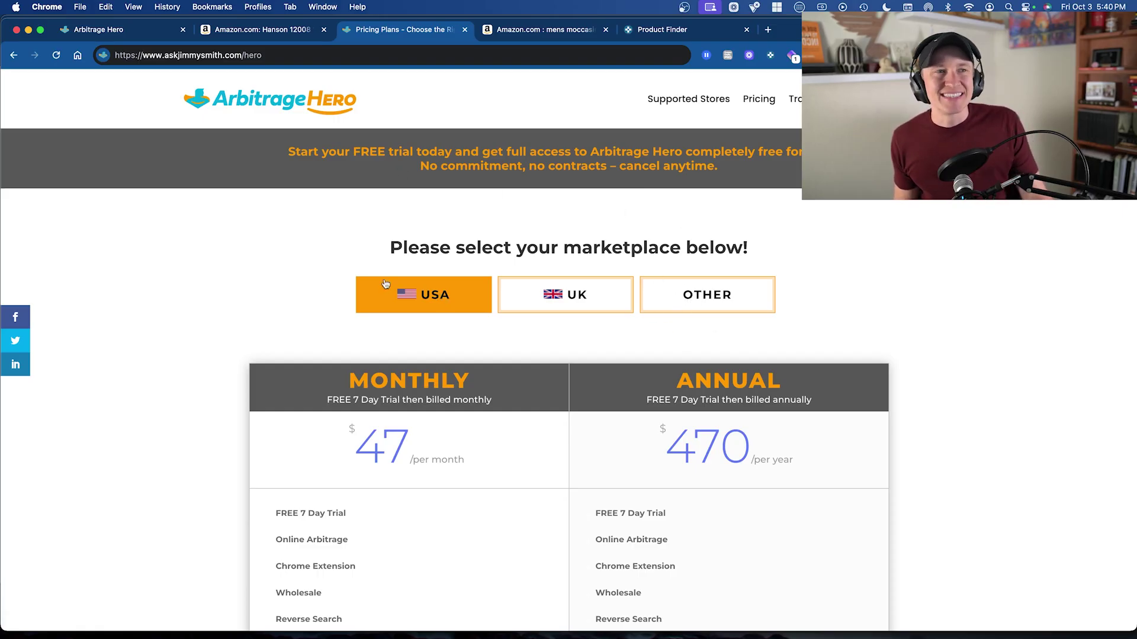
pyautogui.click(152, 28)
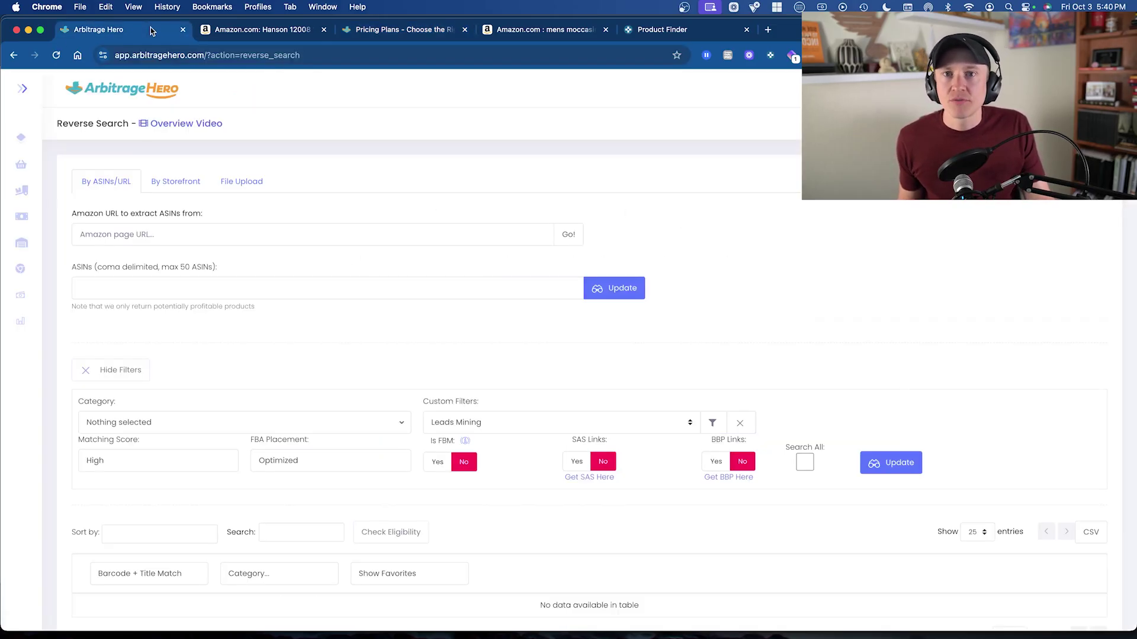